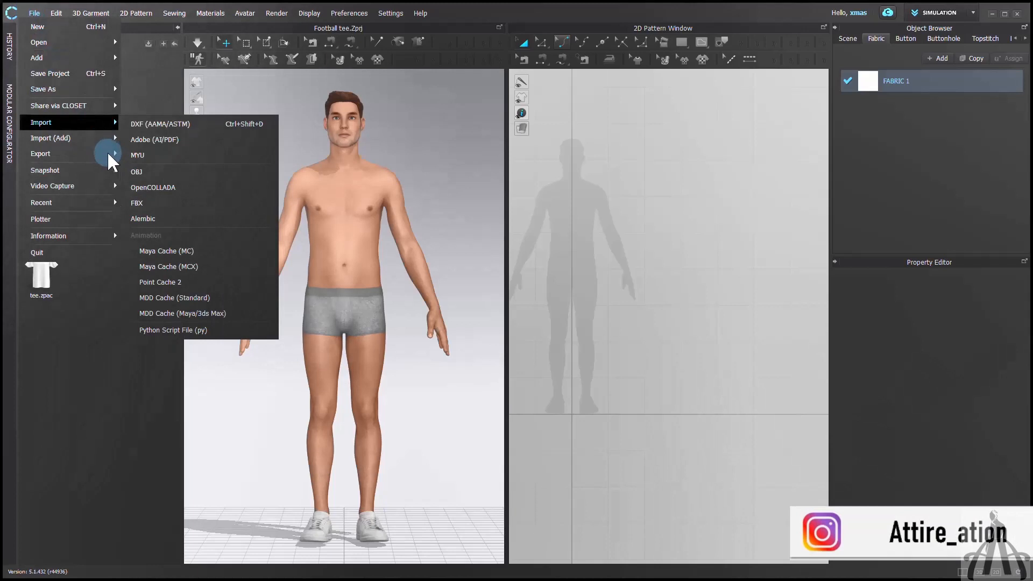
Step: Import the Adobe pattern file petran 12 panal.pdf with load type Add, auto scale and baselines enabled
mouse_move(99, 136)
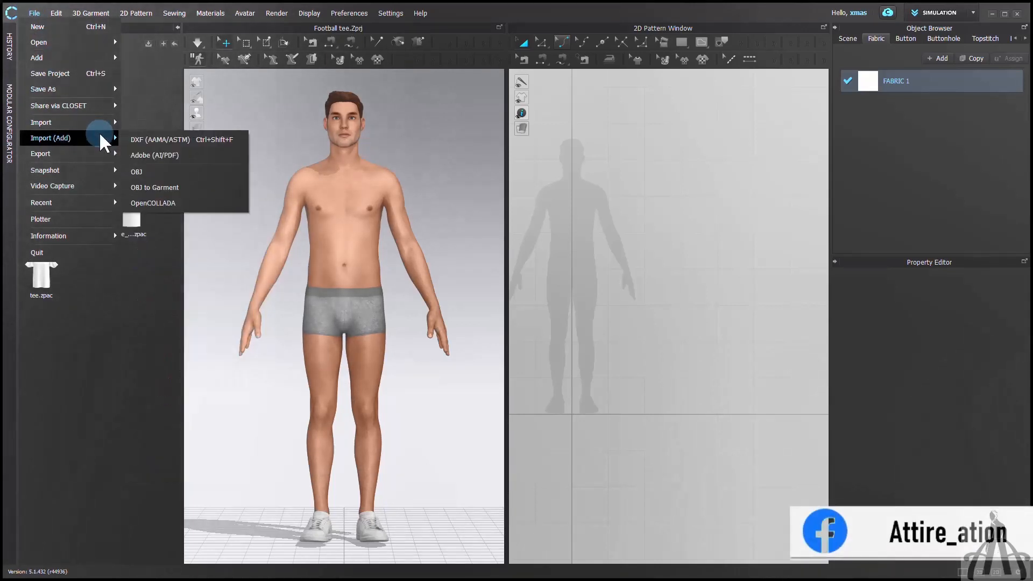
click(153, 155)
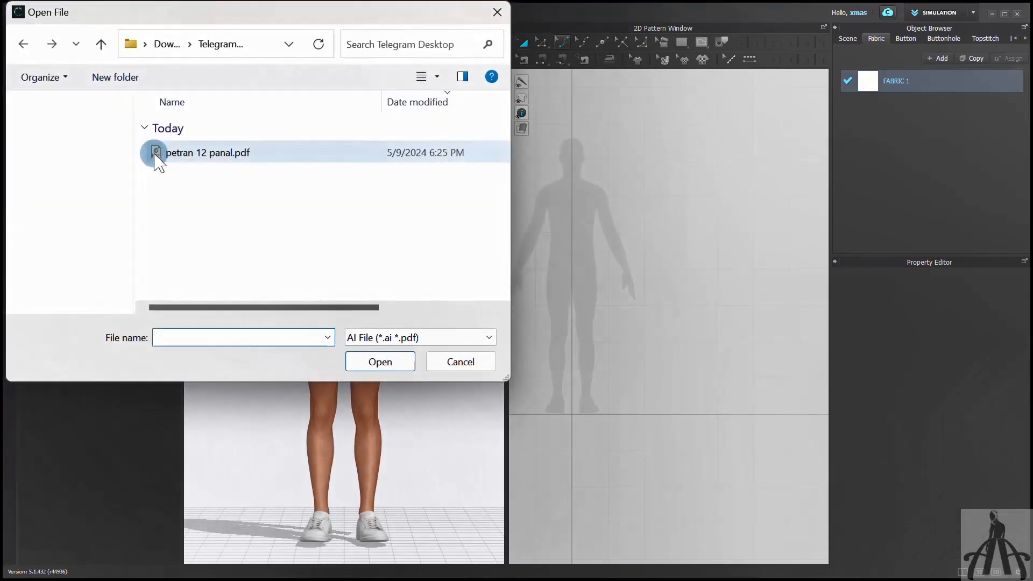
click(157, 156)
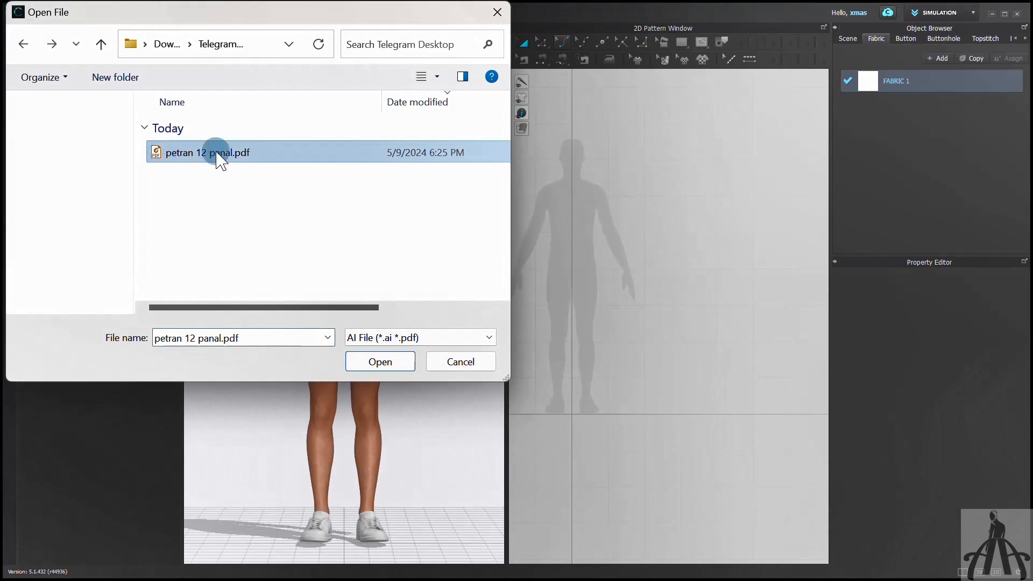
click(384, 362)
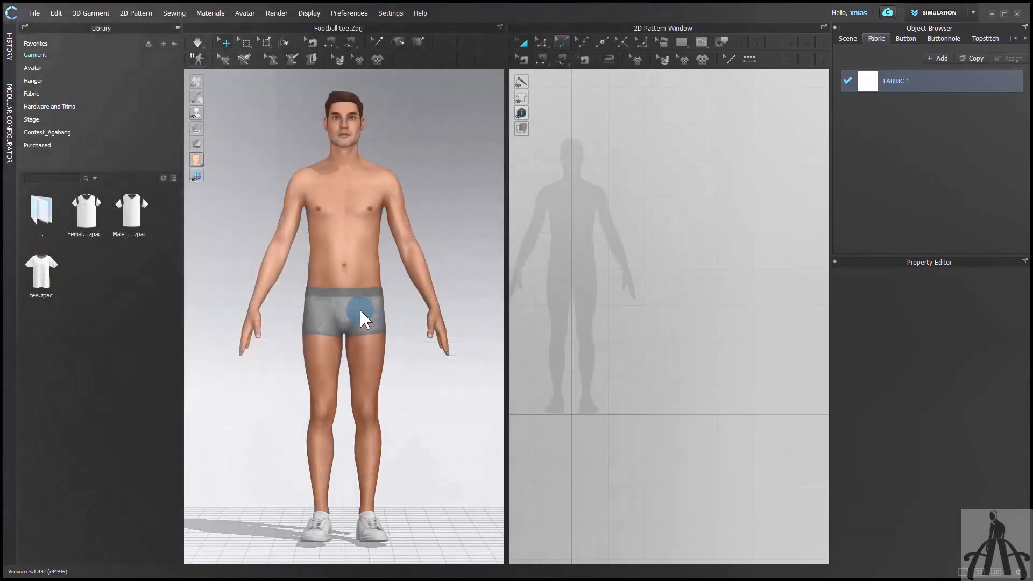
click(466, 134)
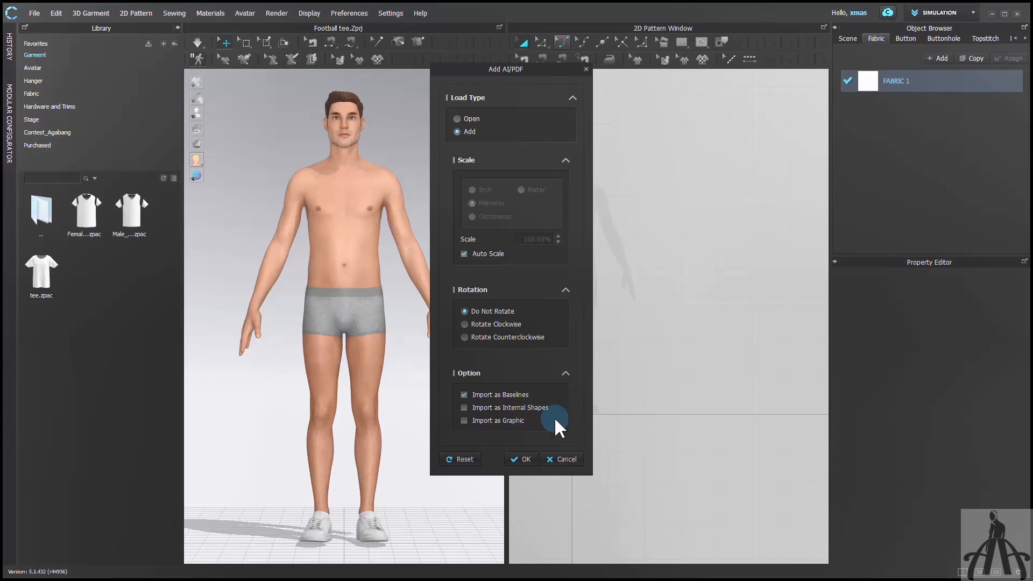
click(510, 458)
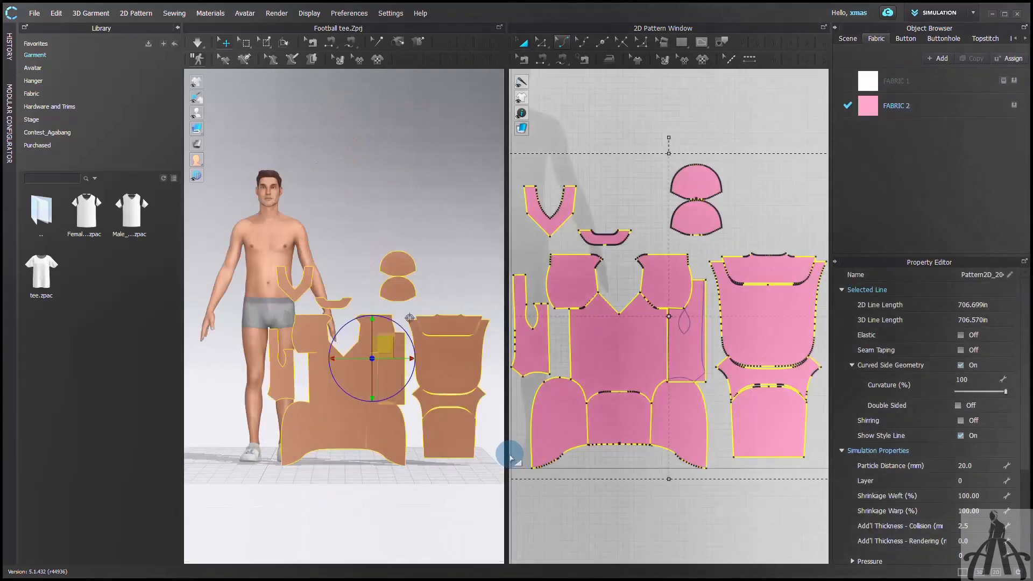
Step: Move the whole pattern set higher in the 2D layout and shift the three lower front panels down from the front body
scroll(651, 330, down, 2)
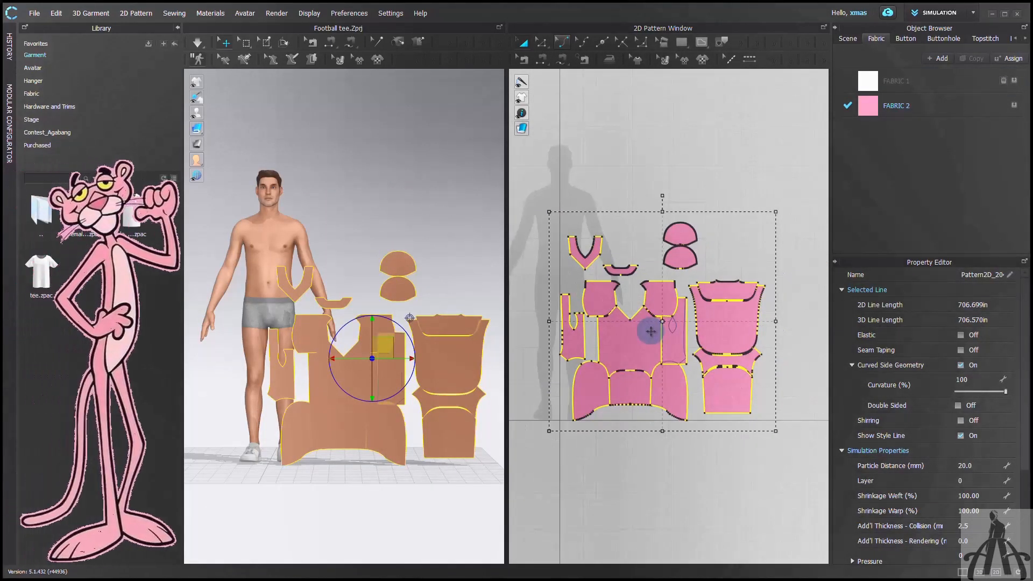
drag(655, 256, 664, 227)
click(669, 411)
click(614, 274)
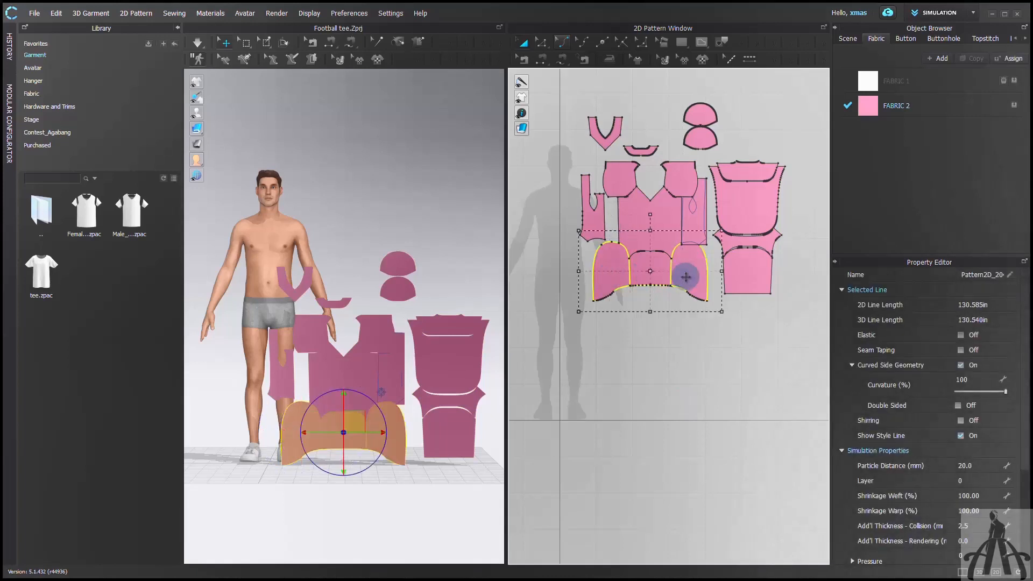
key(Down)
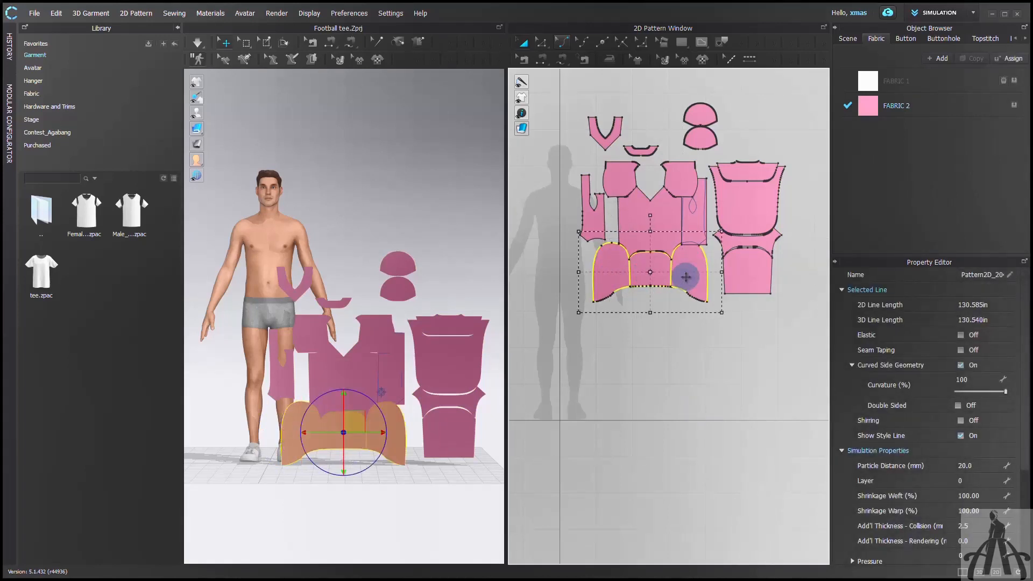
key(Down)
key(Down)
key(Down)
key(Down)
key(Down)
key(Down)
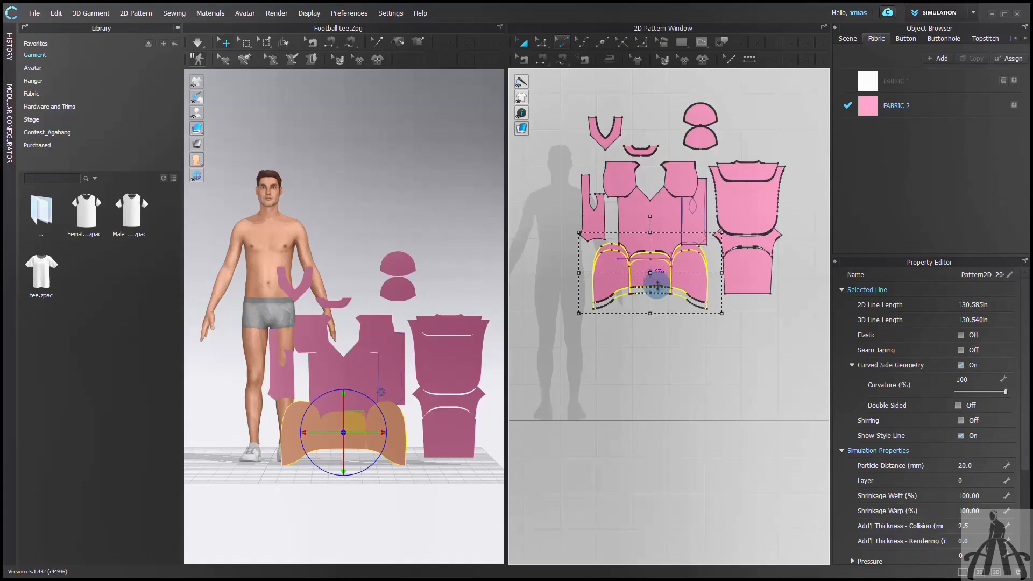
Step: Spread the two outer lower front panels away from the lower centre panel in the 2D layout
click(619, 288)
drag(618, 287, 595, 288)
drag(685, 283, 692, 283)
Step: Move the back panels farther from the front body in the 2D layout and separate the yoke and bottom panel from the group
drag(804, 336, 723, 123)
shift+click(751, 204)
shift+click(767, 243)
drag(759, 204, 795, 203)
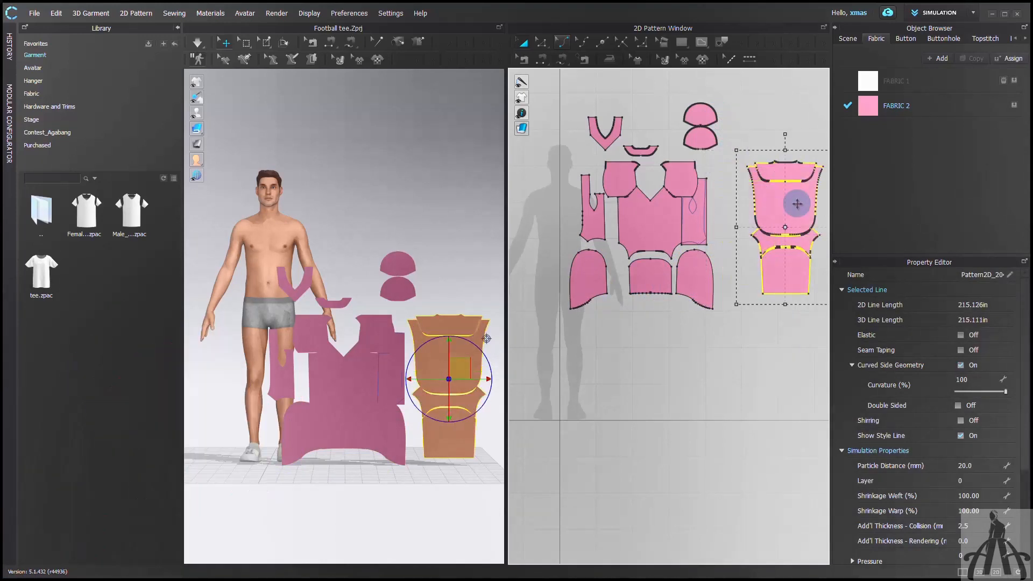
click(786, 151)
click(786, 264)
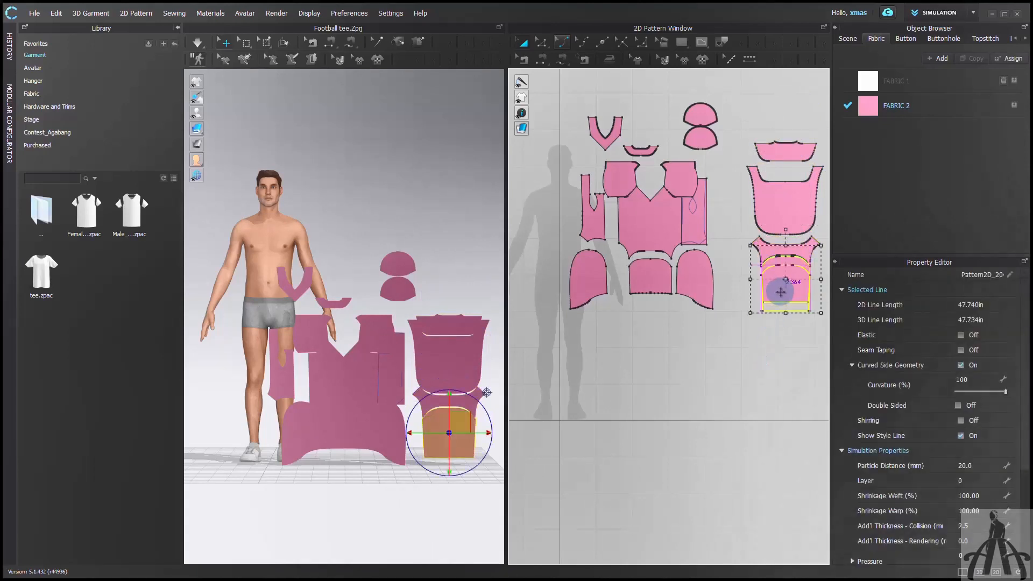
Step: Delete the rectangular side panel with the teardrop shape and replace it with a mirrored copy of the opposite side panel
click(700, 224)
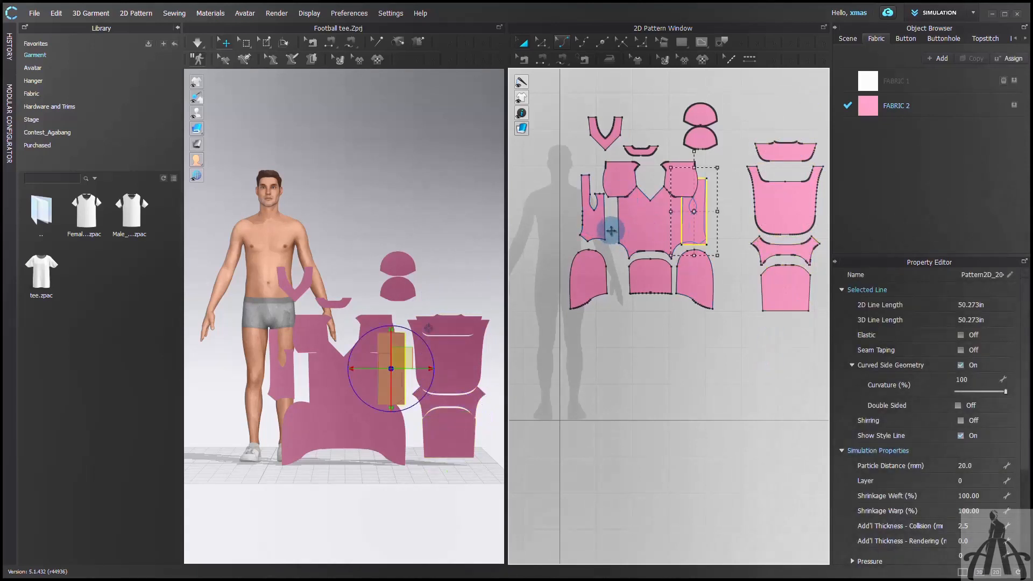
click(595, 221)
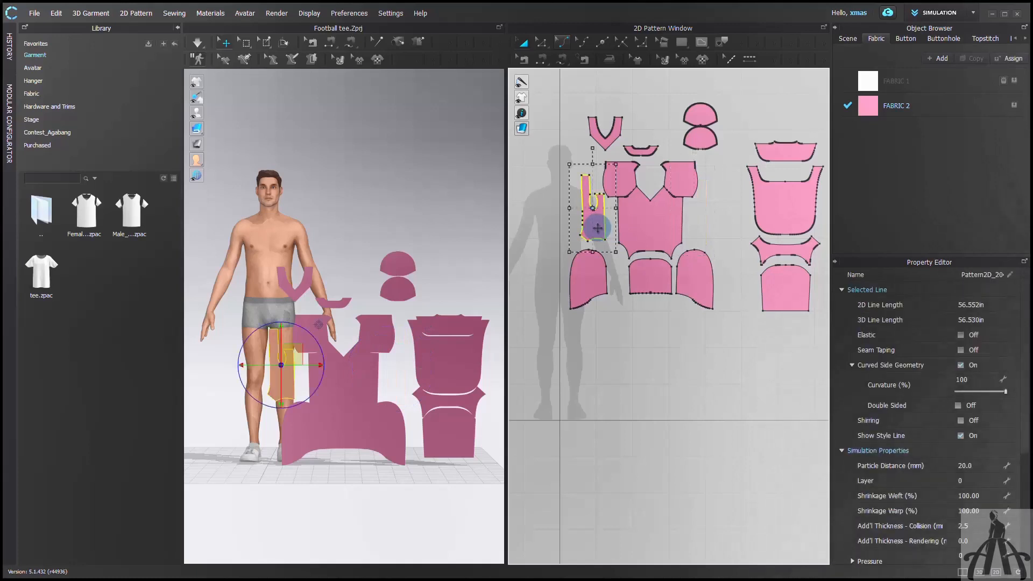
right_click(744, 239)
click(759, 258)
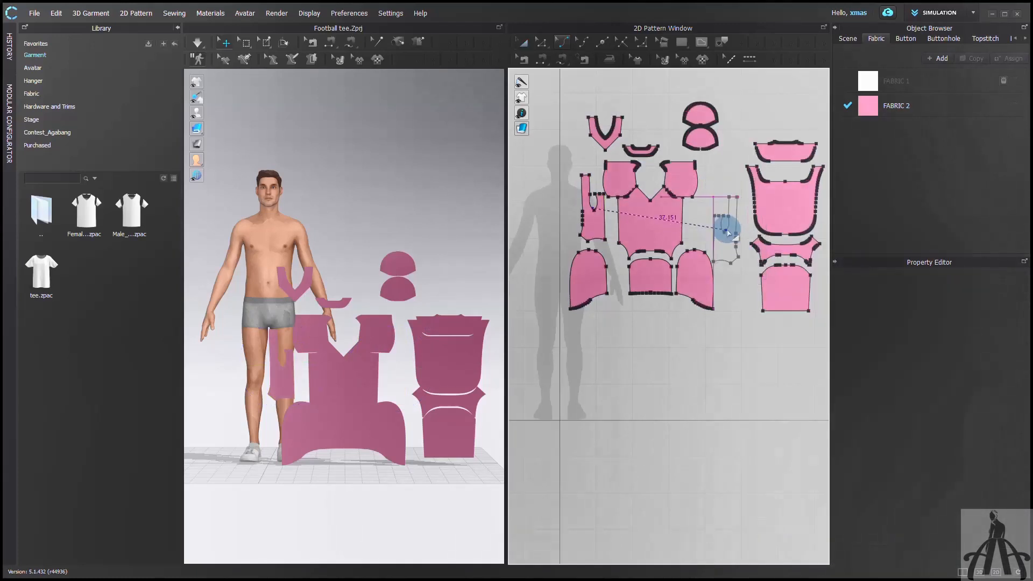
click(728, 215)
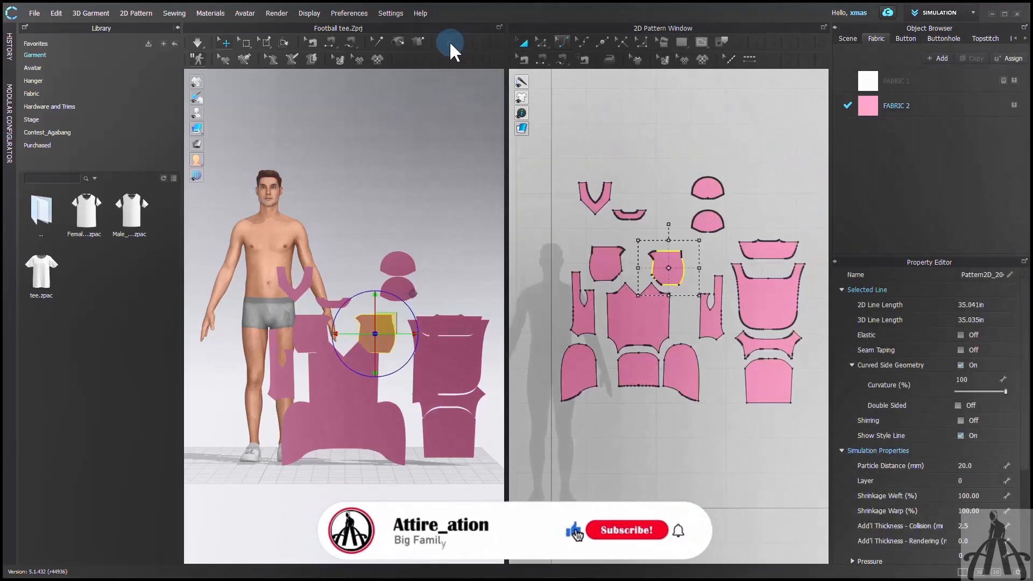
Step: Reset the 3D arrangement to match the 2D layout and place the front body panel on the avatar's chest with an arrangement point
click(418, 43)
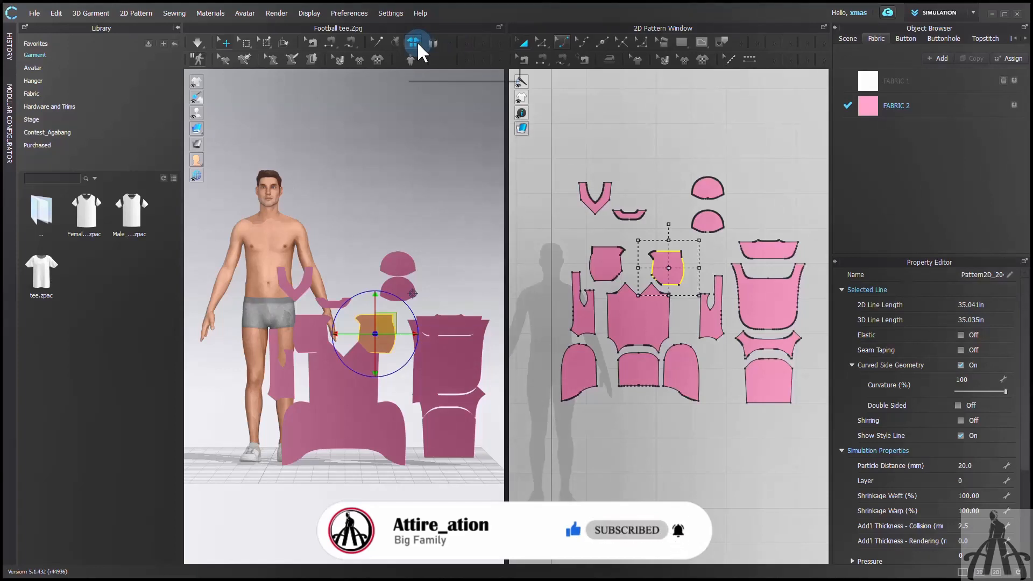
click(418, 42)
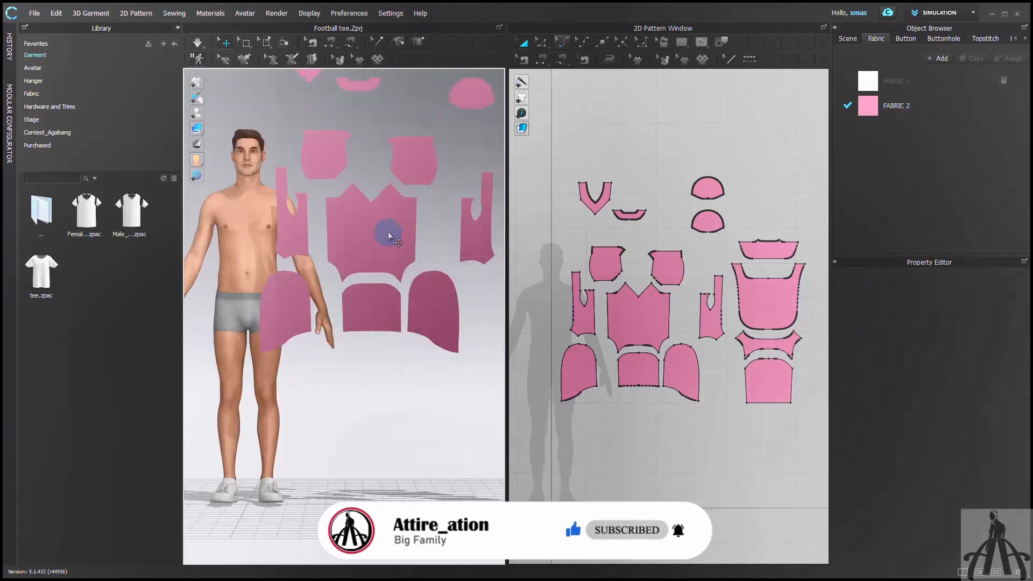
key(shift+f)
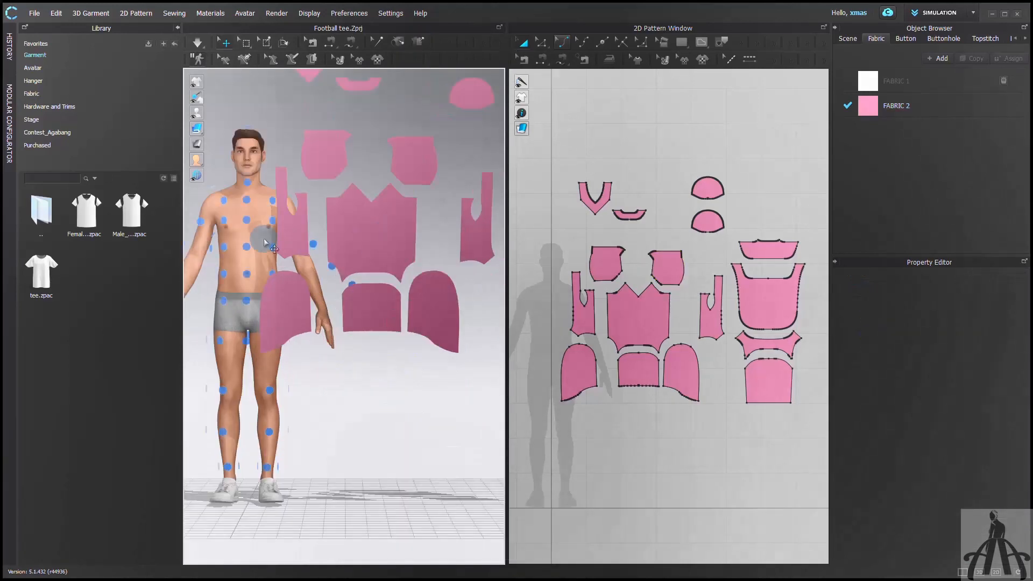
click(247, 222)
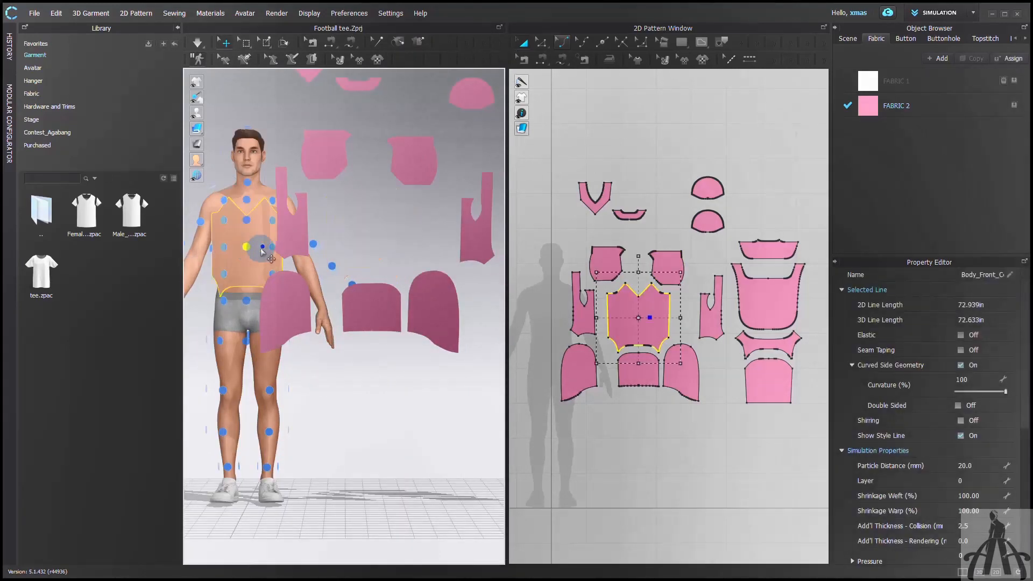
Step: Place the three lower front panels side by side in front of the avatar's hips
click(300, 309)
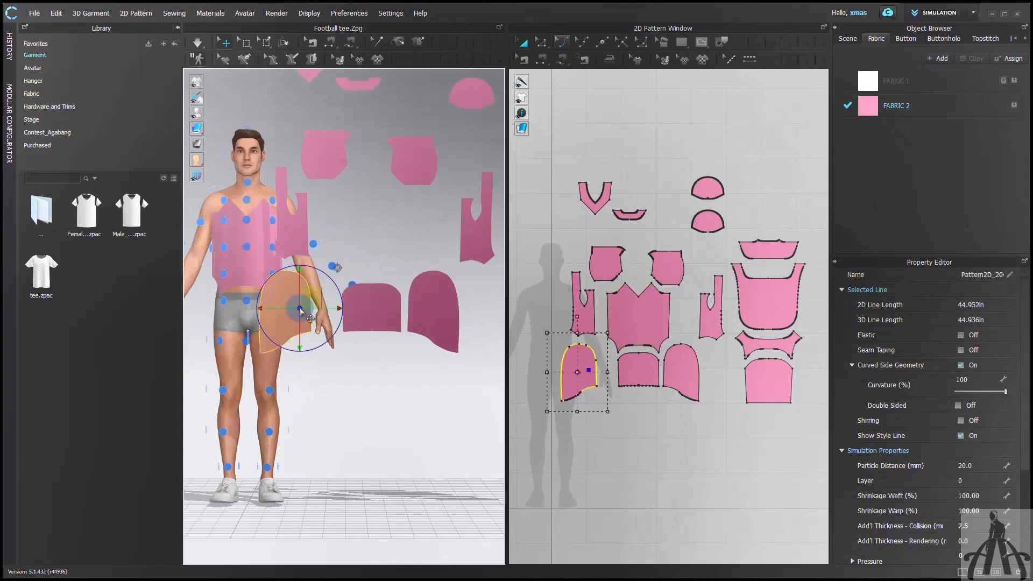
drag(319, 297, 231, 314)
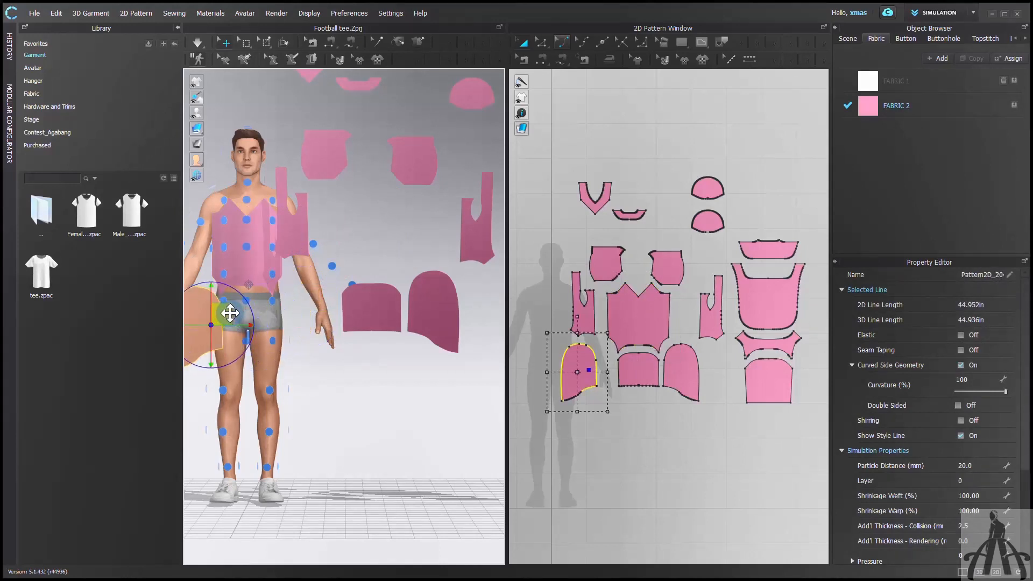
click(273, 336)
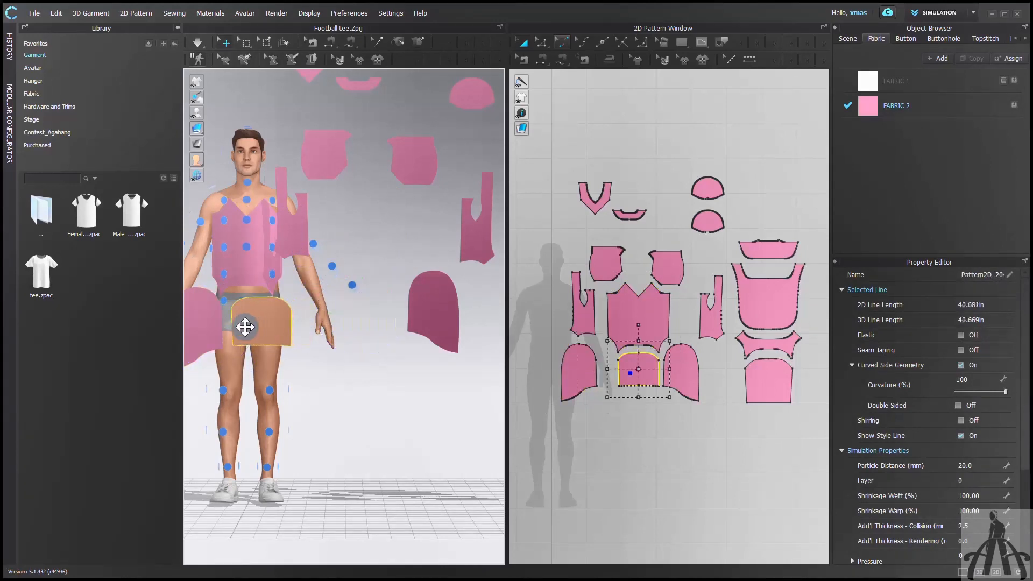
drag(433, 317, 311, 334)
Step: Arrange the four back panels behind the avatar, with the yoke at the neck and the others down the back
right_drag(325, 335, 374, 338)
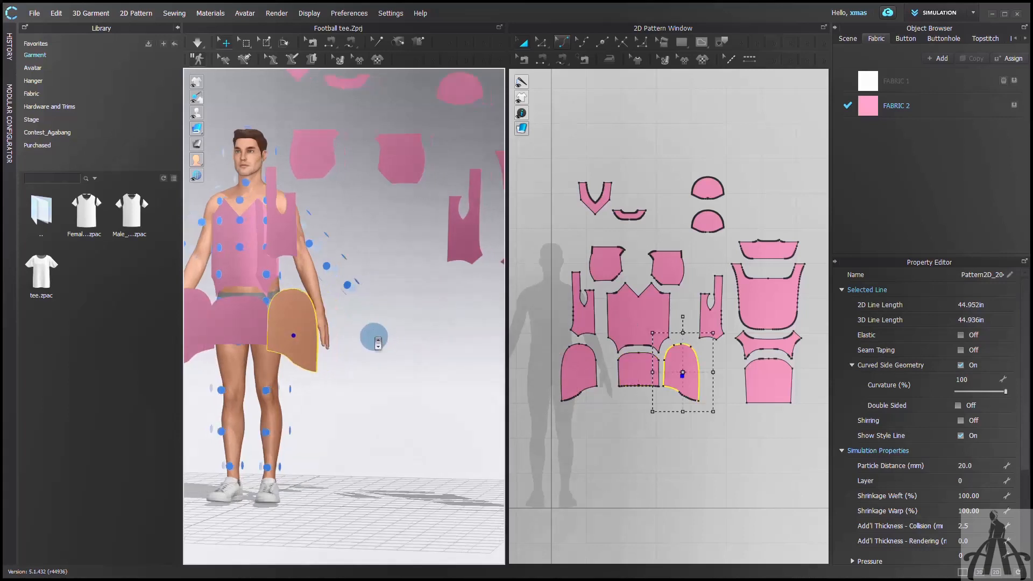
scroll(373, 338, down, 4)
click(480, 201)
shift+click(473, 253)
shift+click(487, 291)
shift+click(477, 318)
key(8)
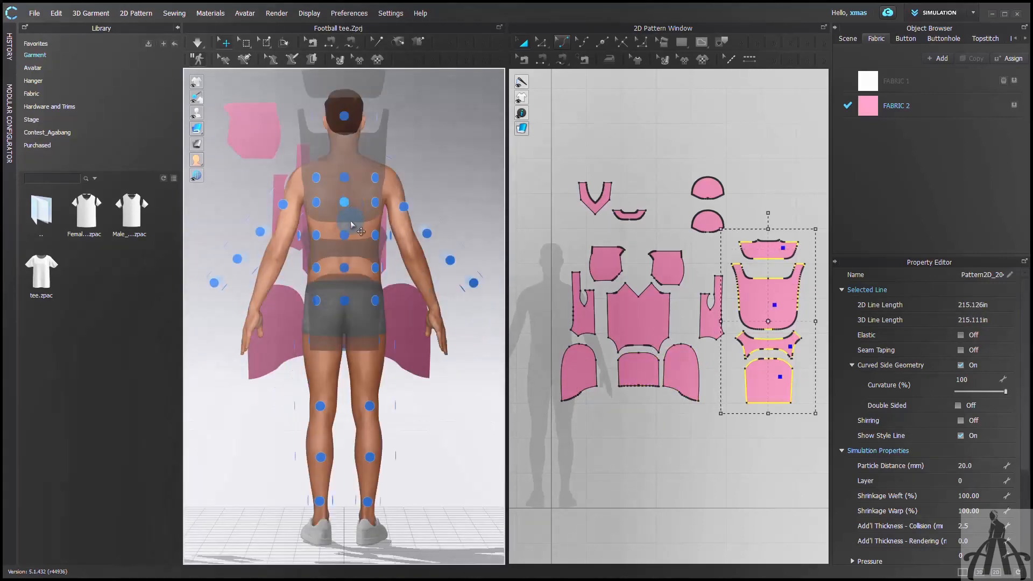
click(344, 267)
shift+click(347, 151)
shift+click(361, 228)
key(shift+f)
Step: Reposition the back body, waist and bottom back panels together behind the avatar
right_drag(312, 240, 347, 244)
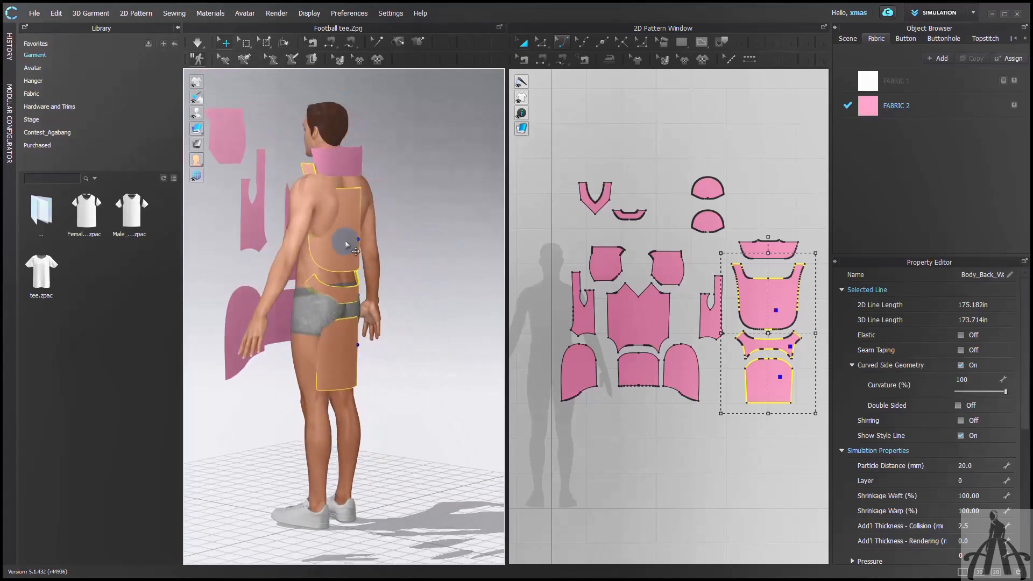
drag(347, 244, 381, 257)
right_drag(412, 280, 376, 253)
key(8)
drag(376, 251, 372, 249)
Step: Position the first side panel beside the avatar's torso between the front and back panels
right_drag(371, 249, 253, 289)
click(350, 299)
click(421, 210)
drag(424, 217, 488, 224)
right_drag(401, 242, 224, 279)
drag(304, 213, 362, 217)
Step: Position the mirrored side panel at the avatar's left side, close to the torso
key(2)
drag(467, 272, 351, 283)
scroll(424, 285, up, 5)
right_drag(426, 288, 318, 323)
drag(350, 269, 366, 304)
right_drag(366, 309, 328, 318)
drag(370, 304, 380, 315)
key(2)
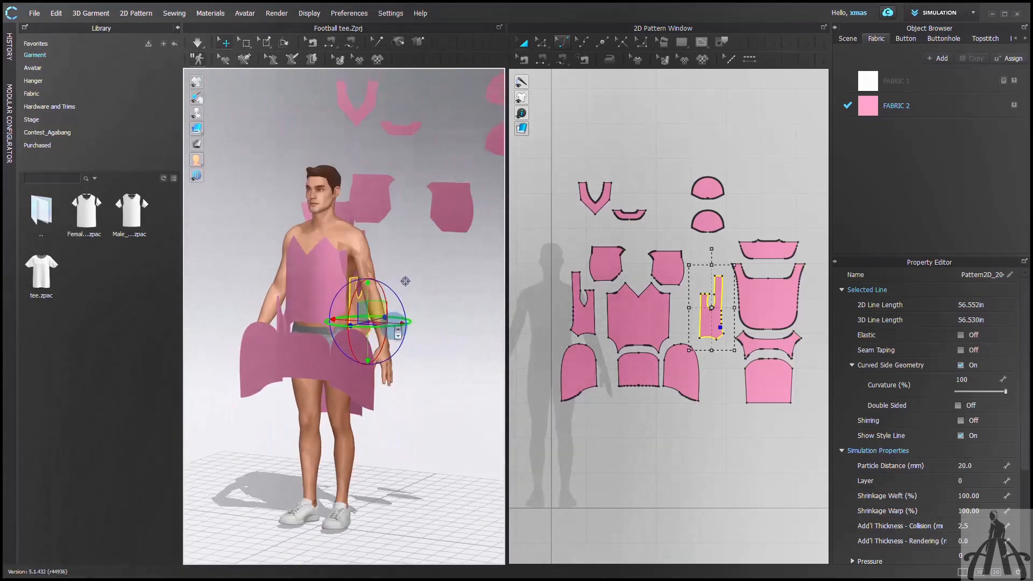
Step: Select both shoulder panels in 3D and rotate them toward a horizontal orientation
right_drag(428, 205, 494, 232)
click(397, 189)
shift+click(433, 159)
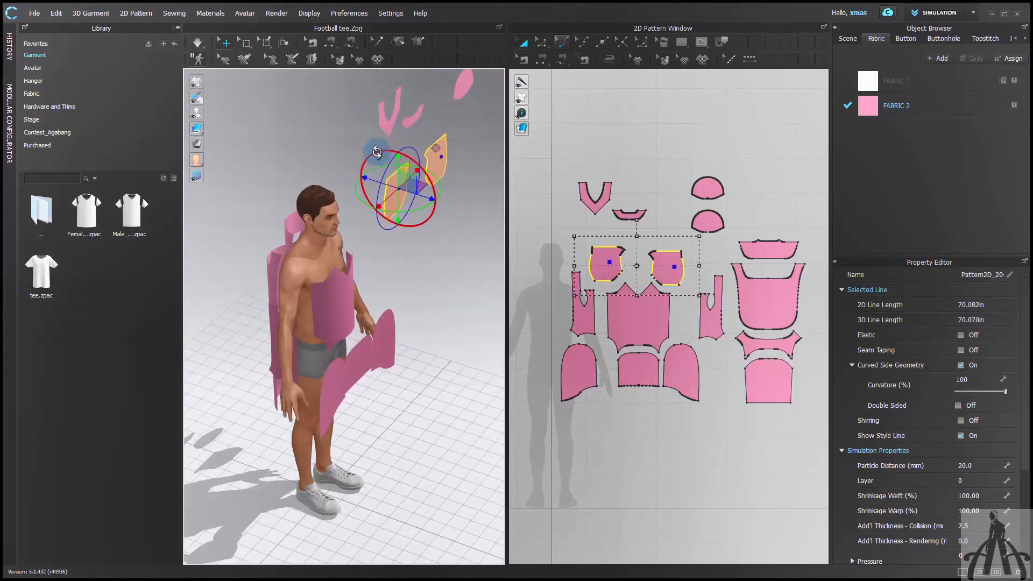
drag(406, 180, 305, 230)
key(2)
Step: Move the two shoulder panels above the avatar's shoulders, one on each side of the head
drag(456, 221, 323, 134)
key(5)
drag(307, 208, 305, 304)
key(2)
scroll(355, 217, up, 4)
middle_drag(357, 218, 364, 345)
drag(298, 175, 291, 130)
scroll(309, 164, down, 2)
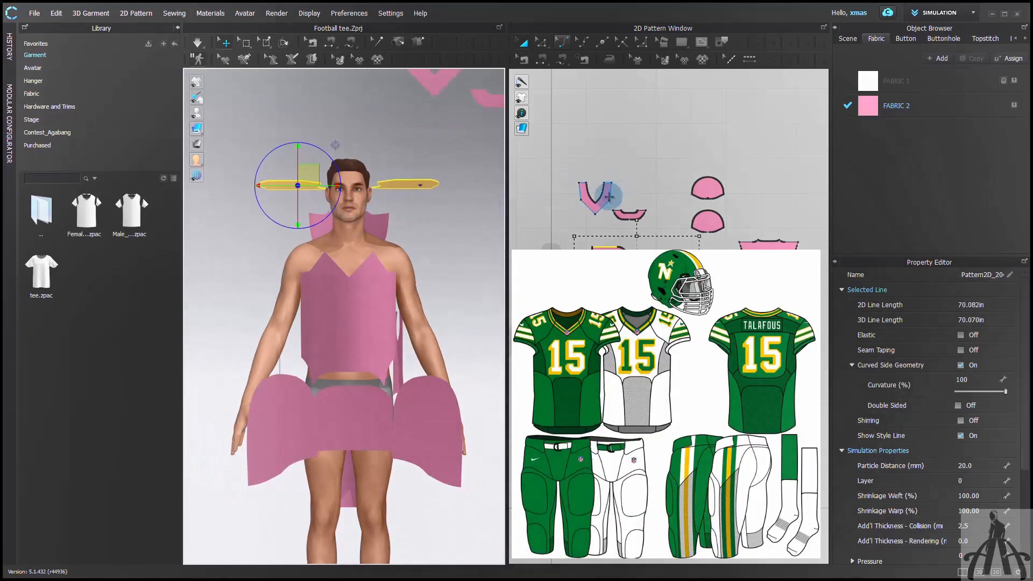
Step: Select the V-shaped collar, the neck band and the two half-round pieces, and freeze them
click(596, 204)
shift+click(624, 215)
shift+click(707, 188)
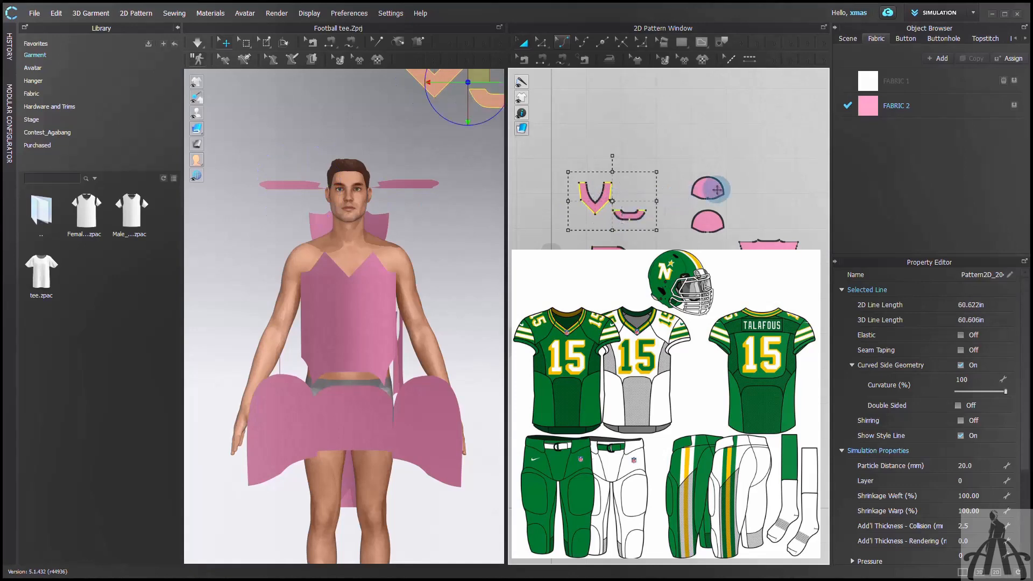
shift+click(713, 225)
right_click(710, 220)
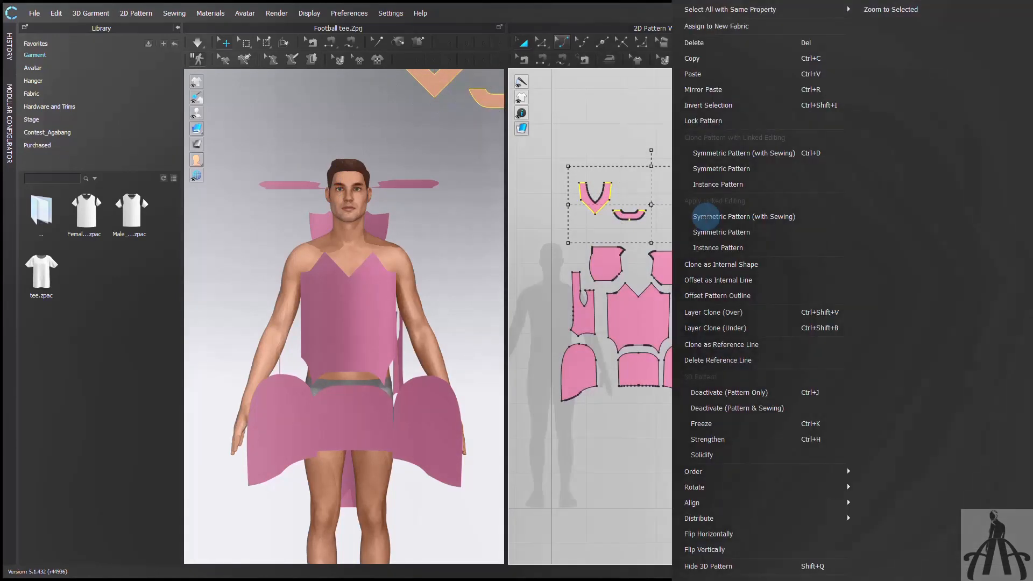
click(732, 408)
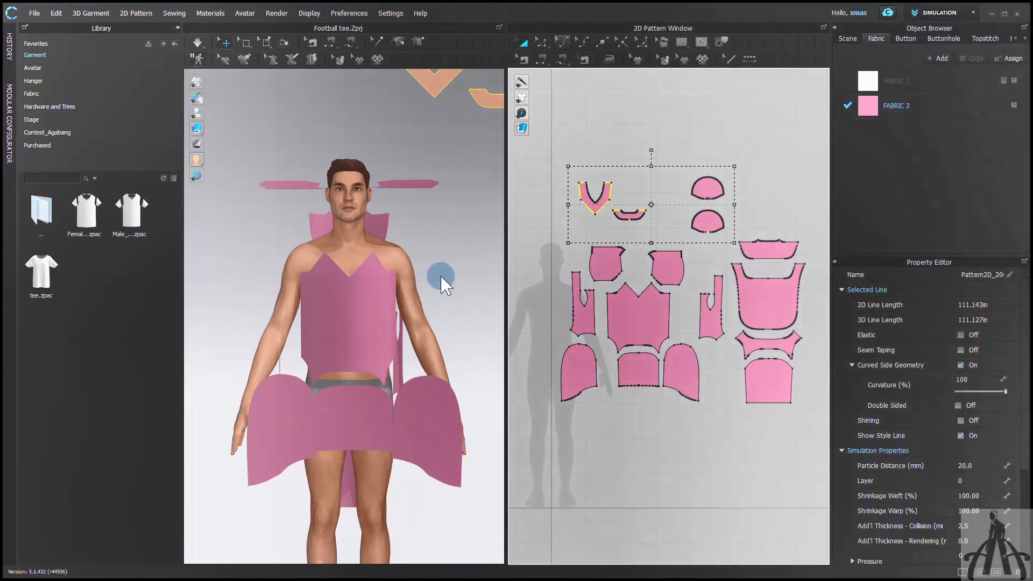
right_click(715, 189)
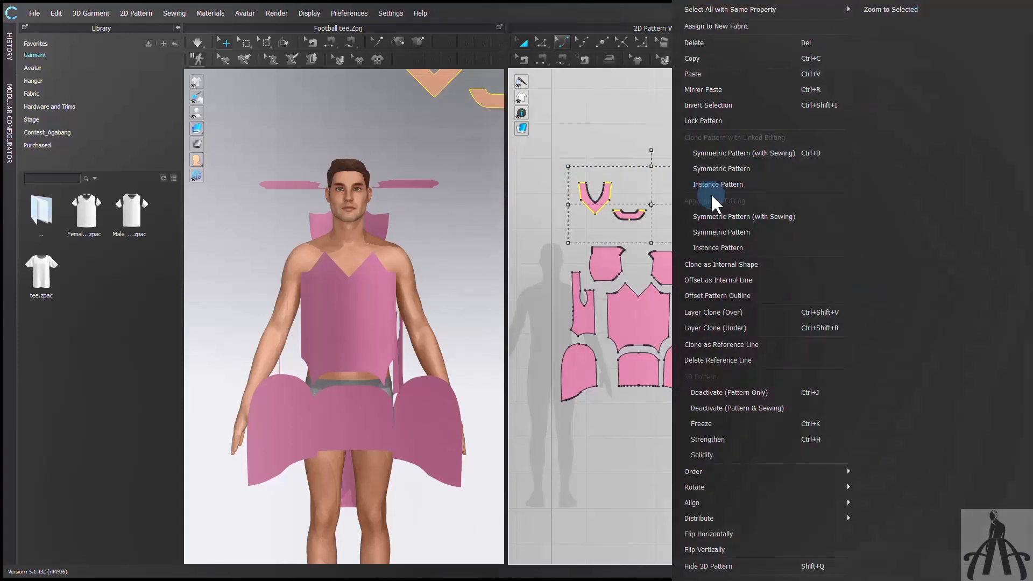
click(714, 424)
right_drag(344, 242, 330, 360)
scroll(422, 344, up, 4)
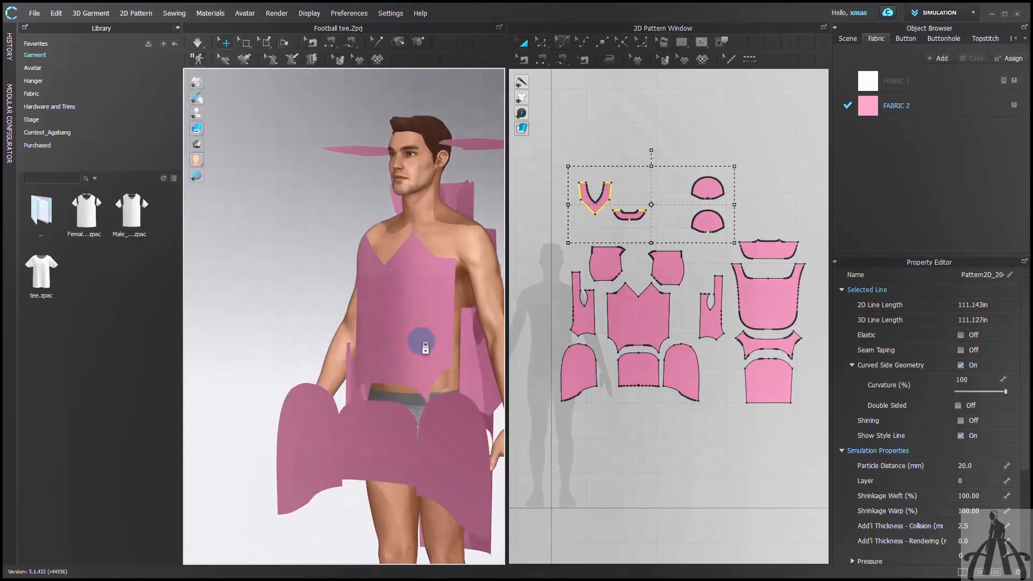
middle_drag(421, 345, 339, 293)
scroll(357, 289, up, 5)
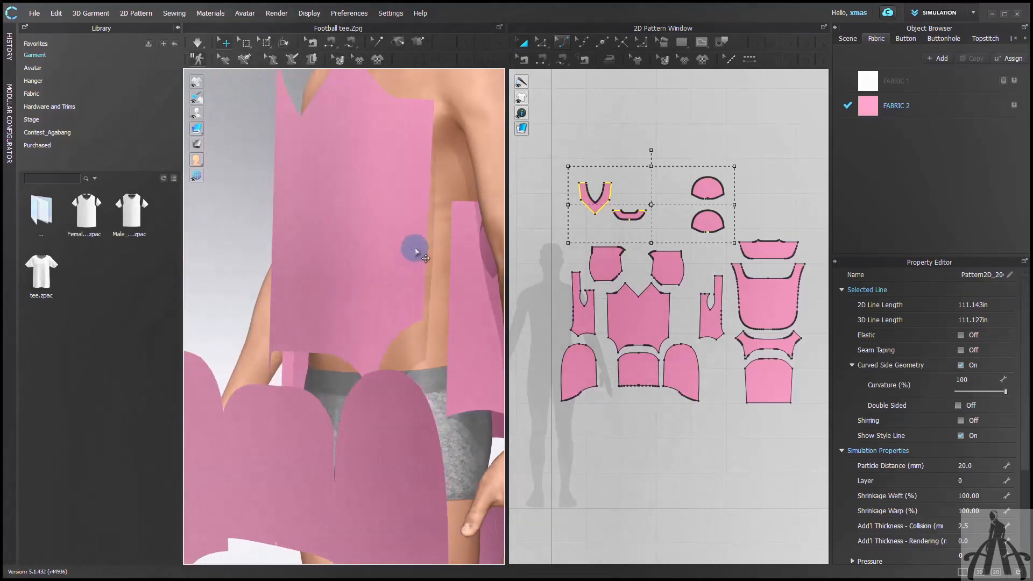
Step: Sew both side edges of the front panel to the matching edges of the two side panels with Segment Sewing
key(n)
click(428, 247)
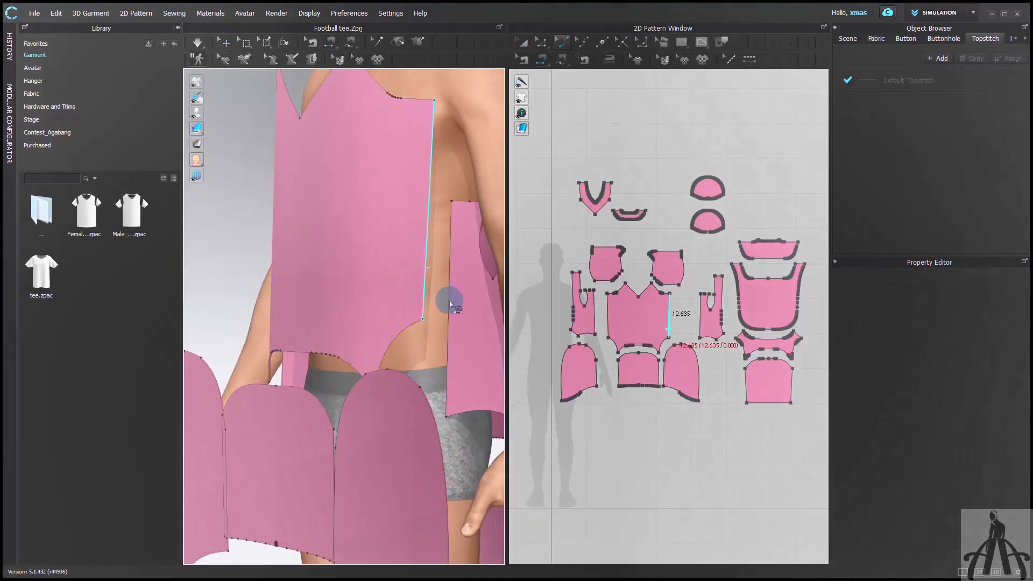
click(452, 331)
mouse_move(461, 322)
right_down()
mouse_move(450, 324)
mouse_move(482, 329)
mouse_move(307, 342)
mouse_move(465, 314)
right_up()
click(396, 168)
click(349, 275)
right_drag(352, 277, 223, 319)
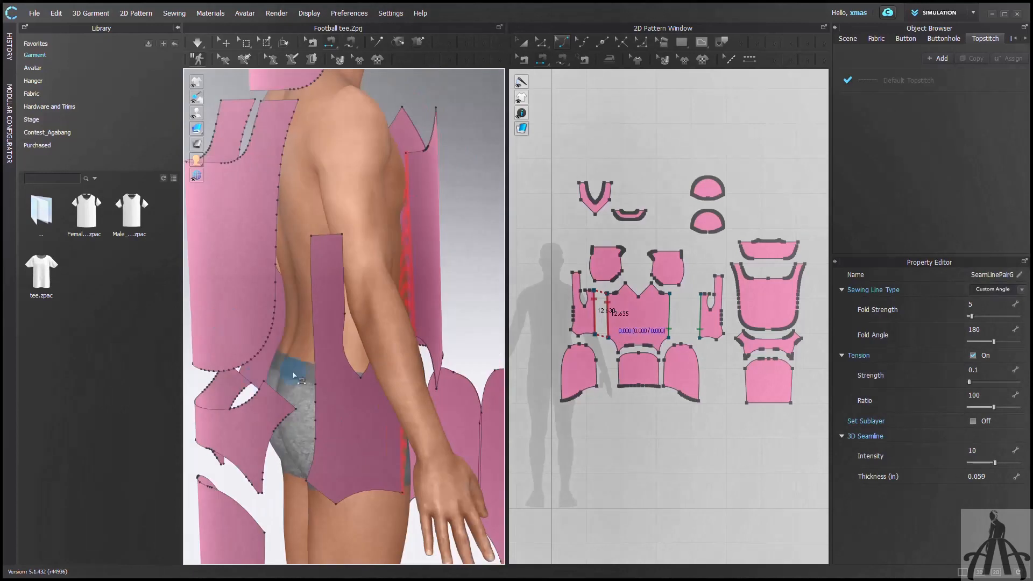
Step: Sew the front panel's curved bottom edge to the top edge of the lower center panel with Free Sewing
scroll(592, 357, up, 5)
click(661, 291)
click(539, 347)
click(700, 347)
Step: Sew the right rounded lower panel's inner edge to the front panel's lower side curve and the lower center panel's side edge
click(787, 283)
click(719, 447)
shift+click(700, 316)
shift+click(701, 347)
shift+click(701, 449)
Step: Sew the left rounded lower panel's inner edge to the front panel's lower side curve and the lower center panel's side edge
scroll(721, 388, down, 3)
middle_drag(514, 328, 609, 349)
click(572, 329)
click(624, 456)
shift+click(660, 310)
shift+click(689, 355)
shift+click(689, 377)
shift+click(692, 456)
key(Return)
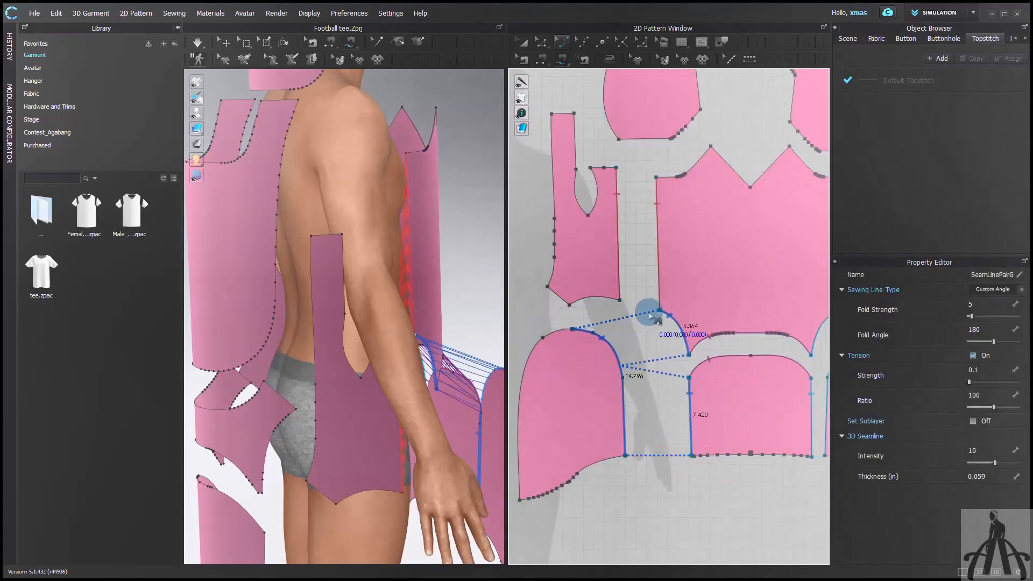
key(b)
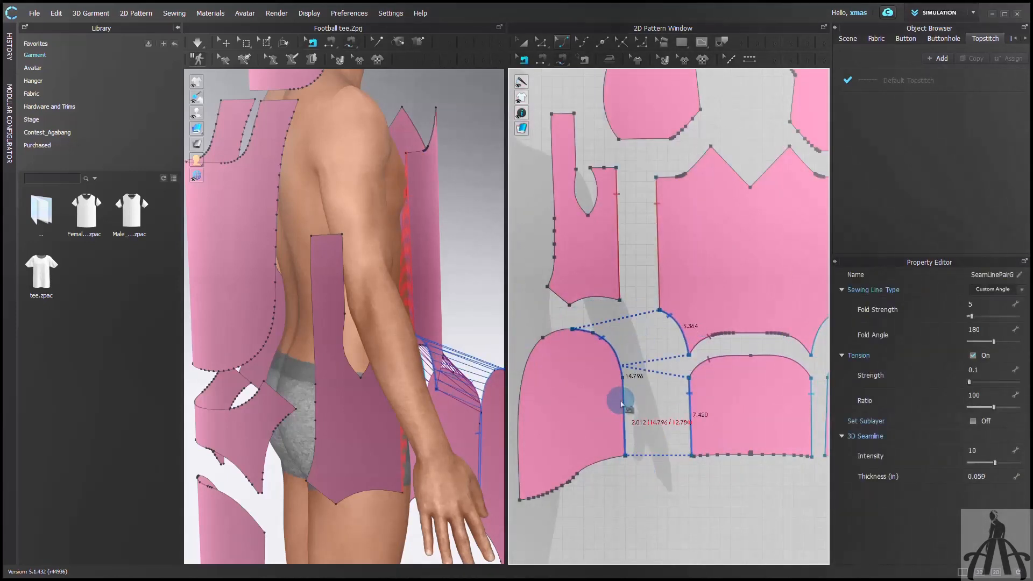
Step: Sew the bottom curve of the narrow back yoke to the top edge of the lower back panel
scroll(573, 347, down, 5)
scroll(563, 299, up, 7)
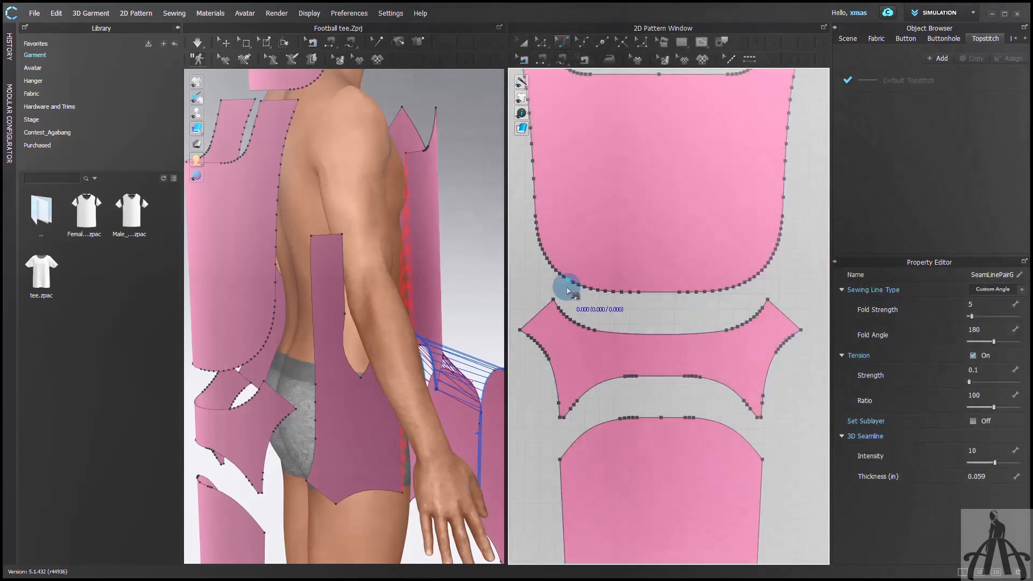
click(563, 417)
click(759, 417)
click(559, 459)
click(764, 460)
Step: Sew the back yoke's top curve to the rounded bottom edge of the large back panel
click(554, 298)
click(768, 300)
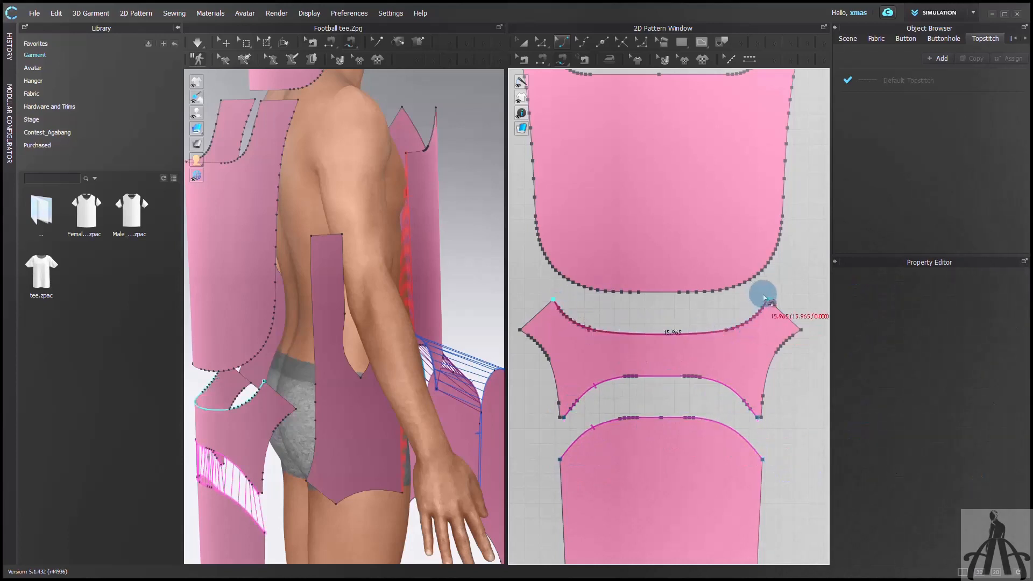
click(545, 254)
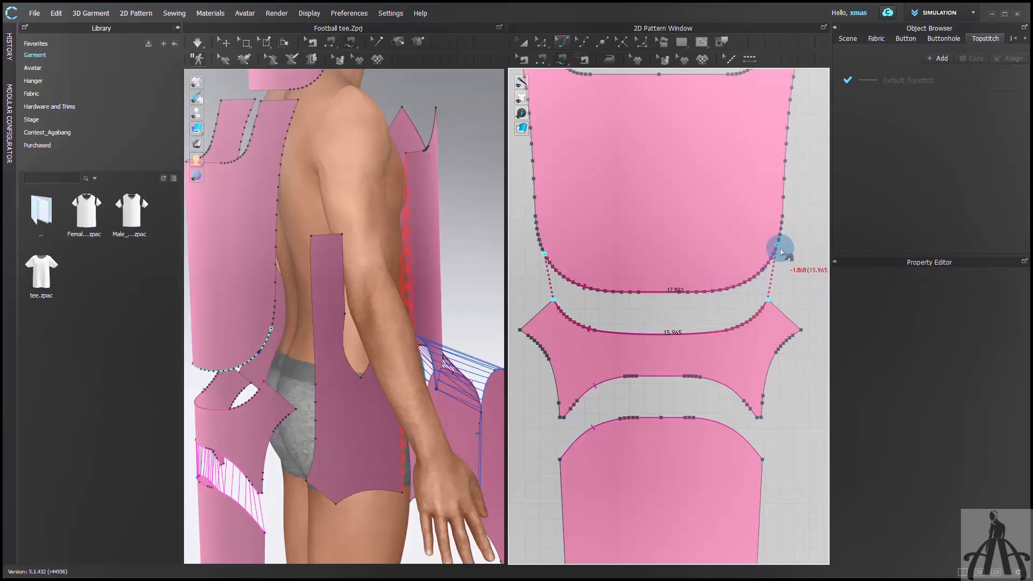
scroll(781, 252, down, 5)
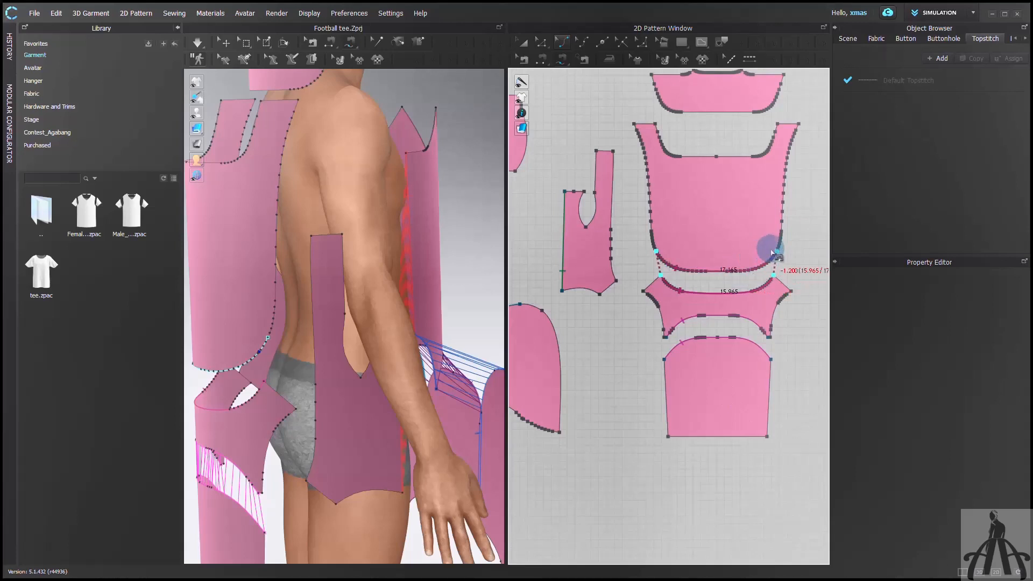
click(775, 251)
Step: Try to set the total length of the large back panel's bottom seam line to 15.96 in
scroll(781, 295, up, 4)
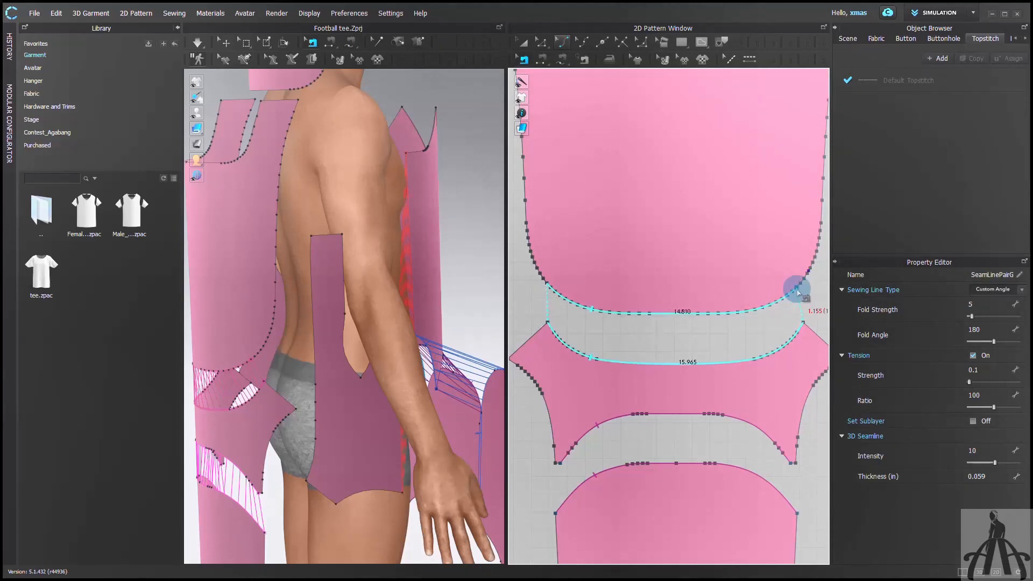
right_click(798, 294)
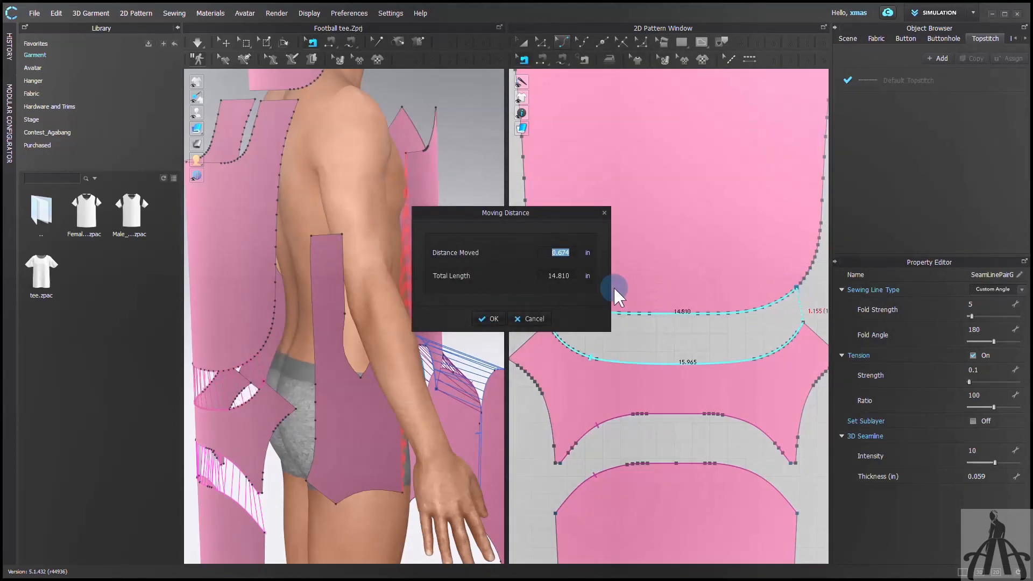
click(560, 276)
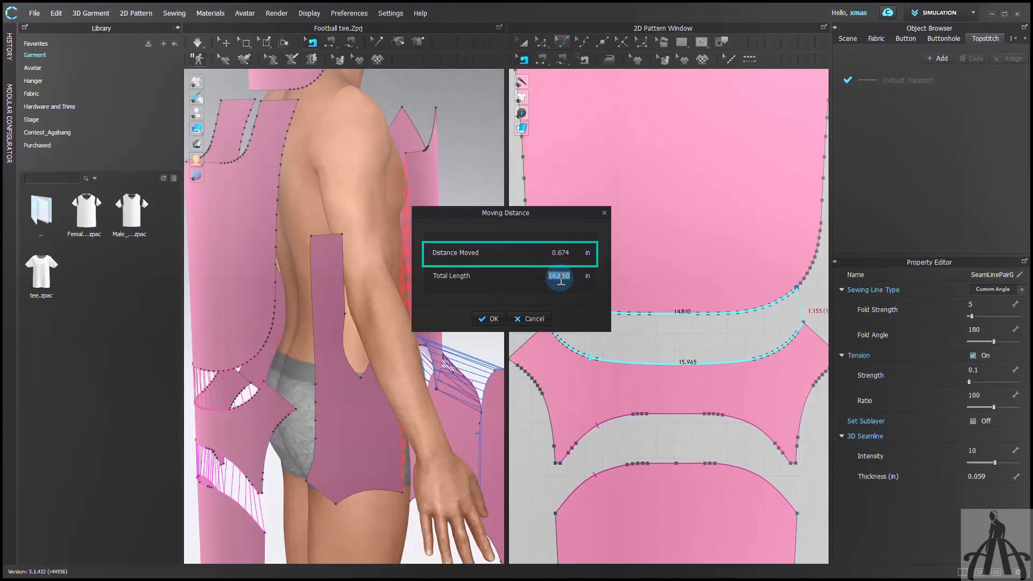
text(15.96)
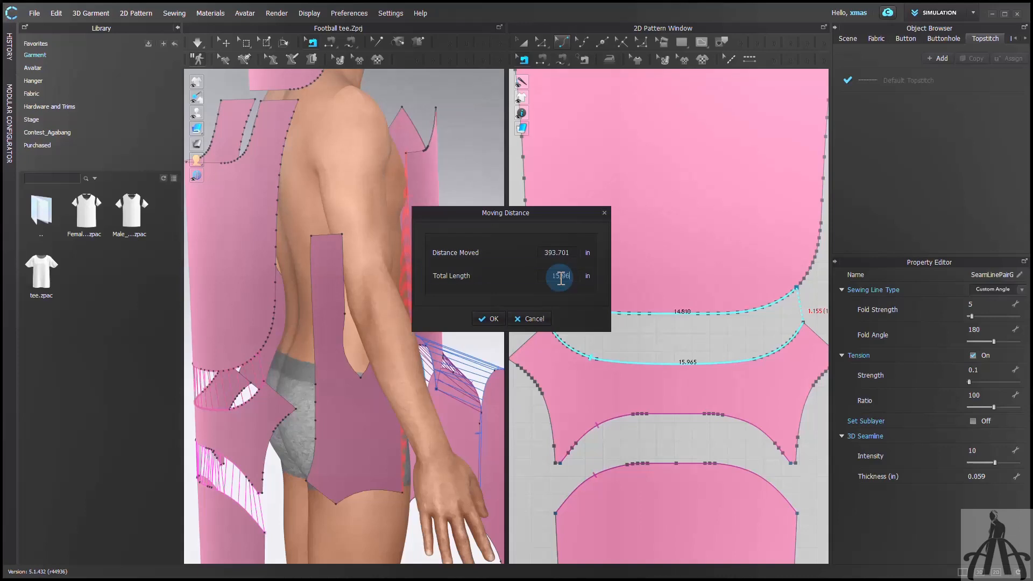
key(Return)
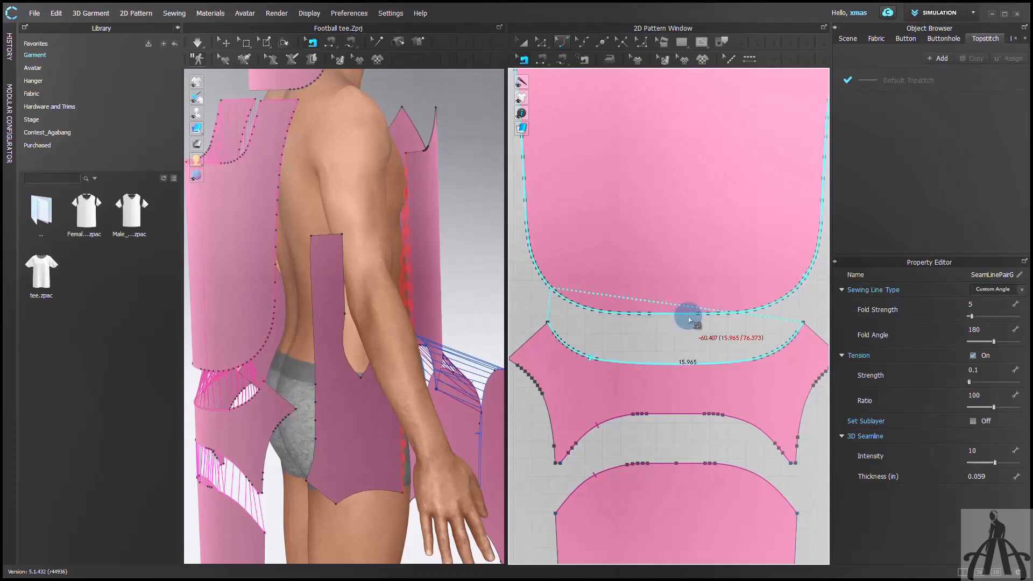
click(662, 325)
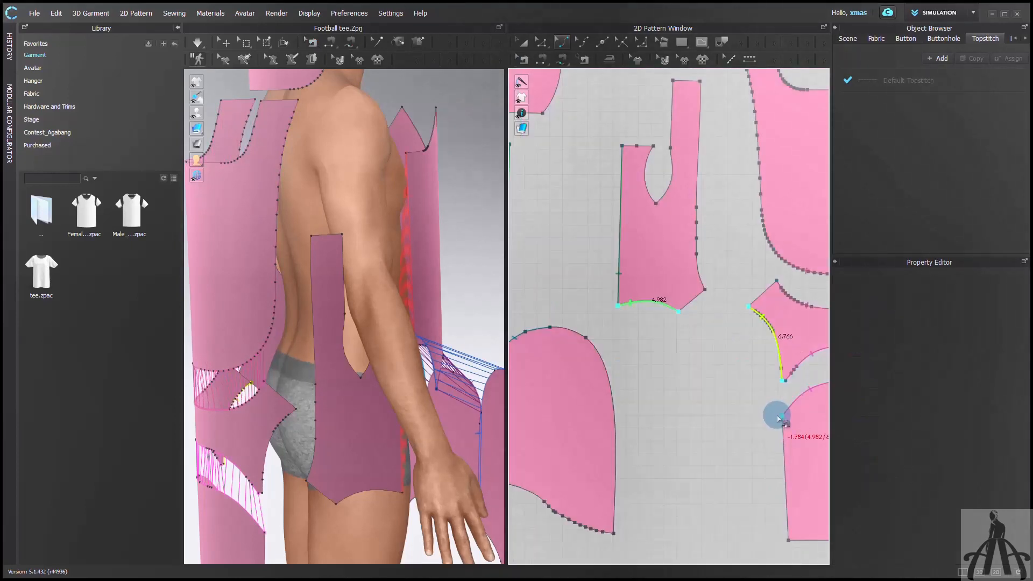
Step: Try to sew the right side panel's bottom edge to the back yoke's side, the lower back panel's side and the rounded panel's outer edge
click(779, 418)
click(789, 541)
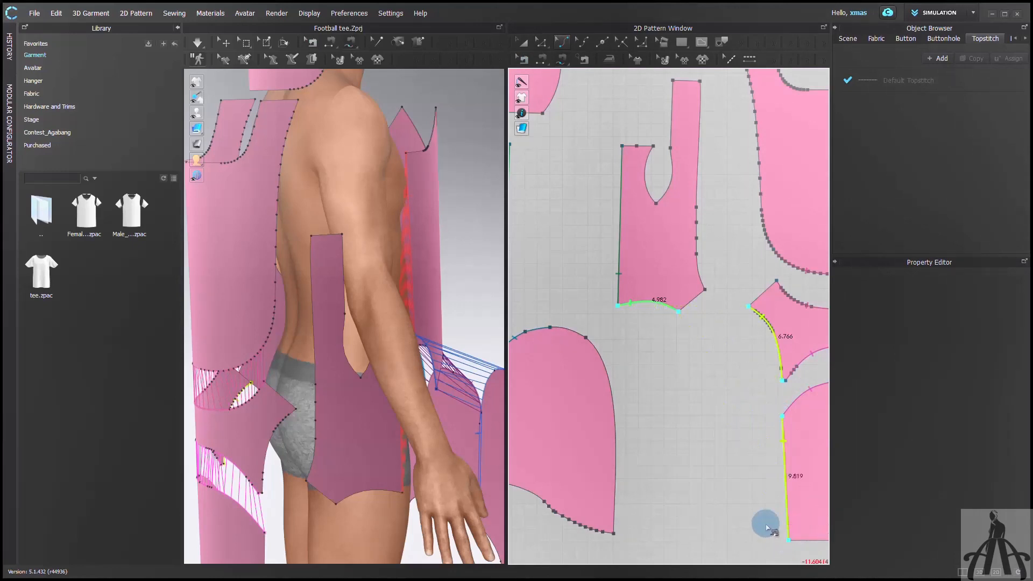
click(549, 329)
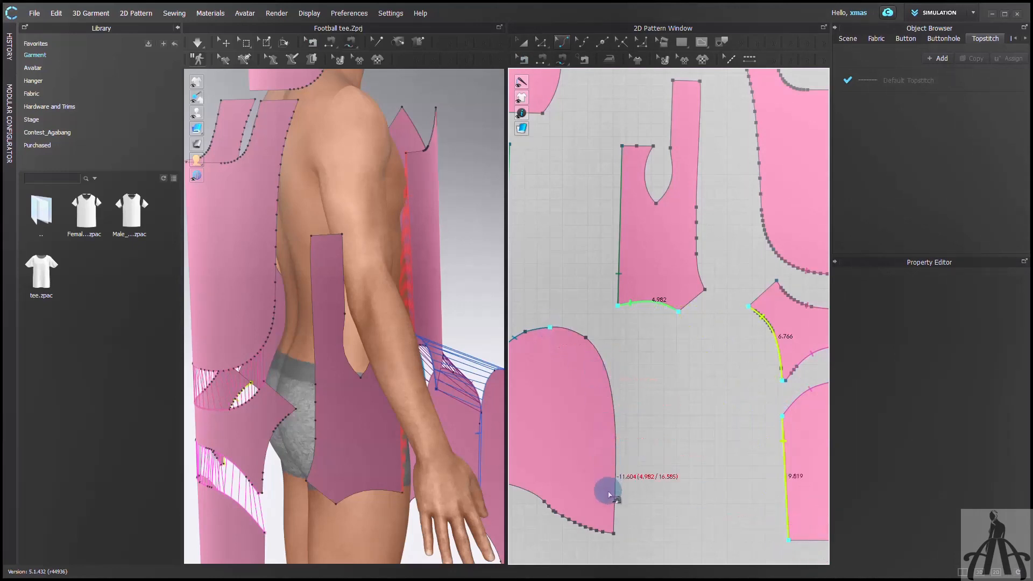
click(614, 533)
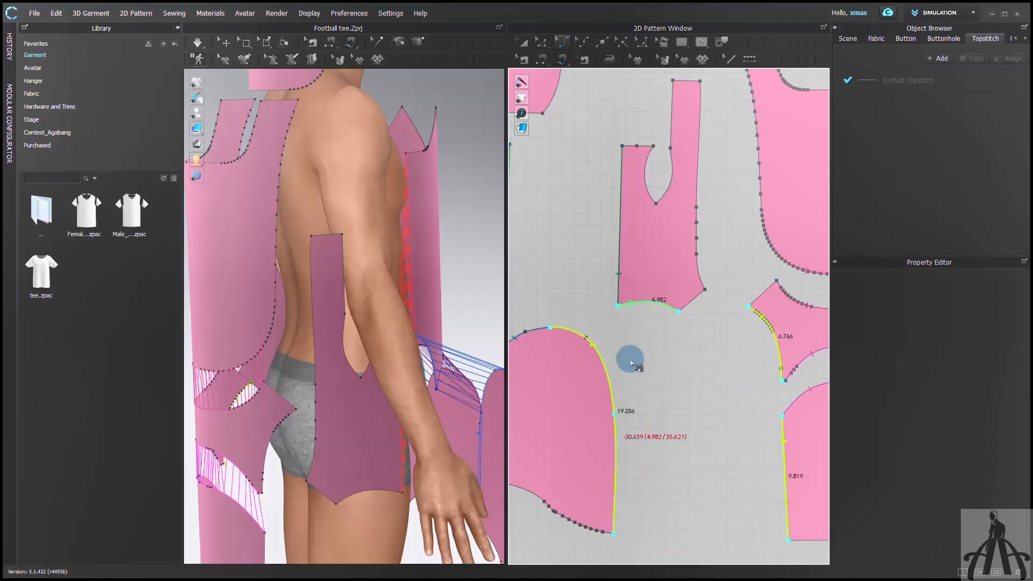
scroll(635, 338, down, 3)
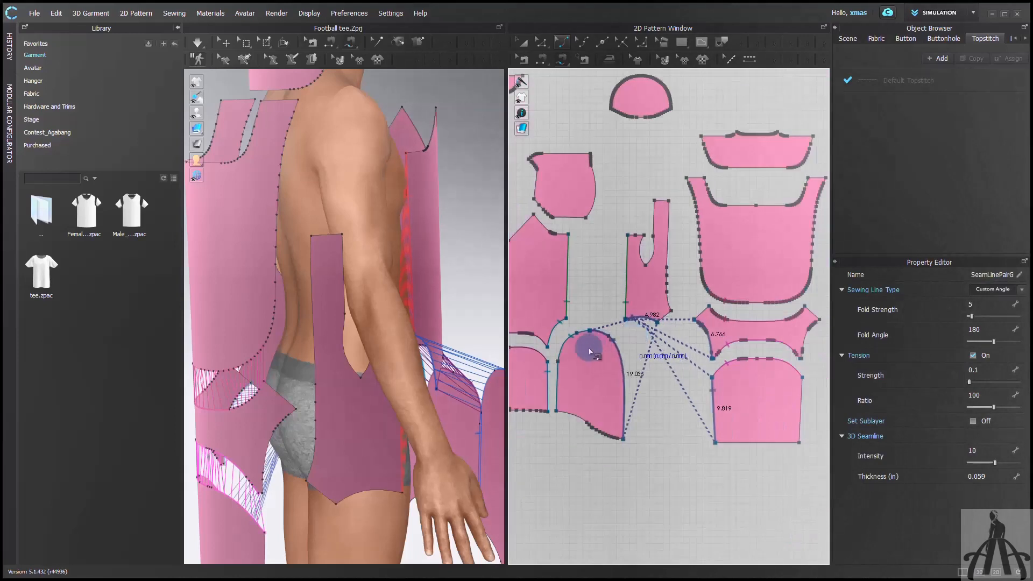
Step: Delete the seams around the right rounded lower panel
scroll(530, 377, up, 3)
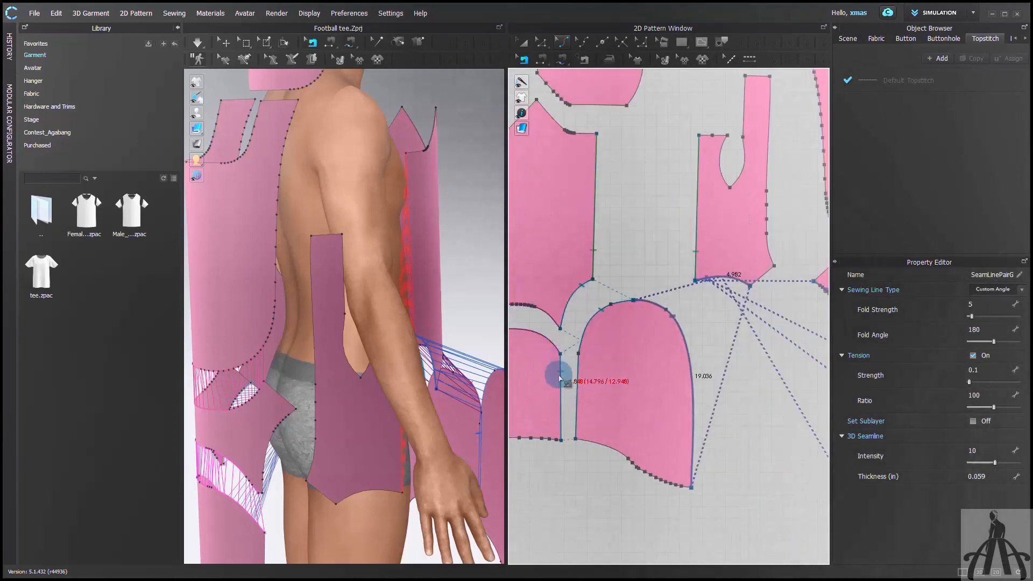
scroll(579, 366, down, 3)
drag(670, 463, 582, 324)
key(Delete)
Step: Sew the right rounded panel's whole curve to the edges of the lower center, front, side, back yoke and lower back panels in sequence
click(576, 407)
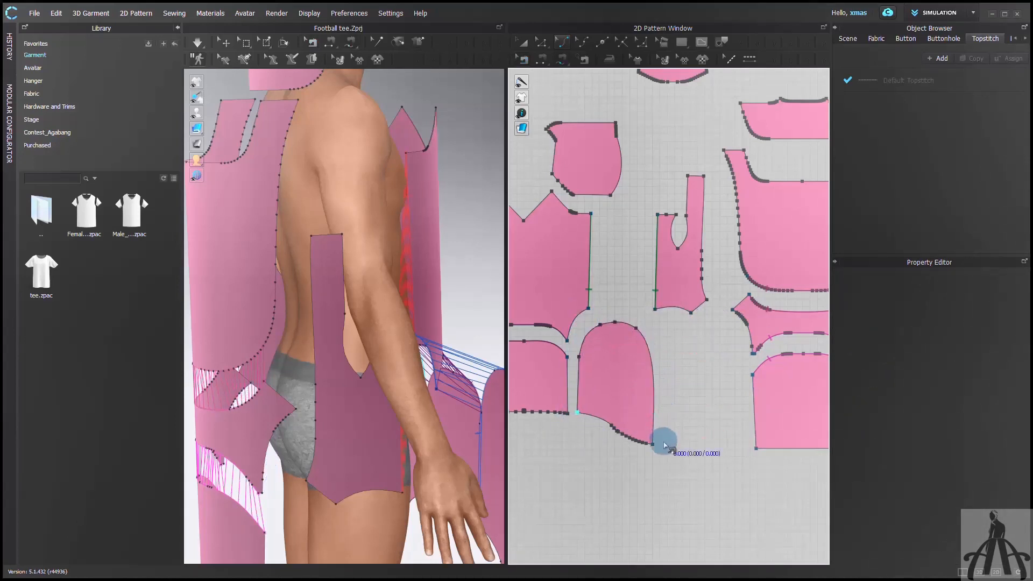
click(640, 440)
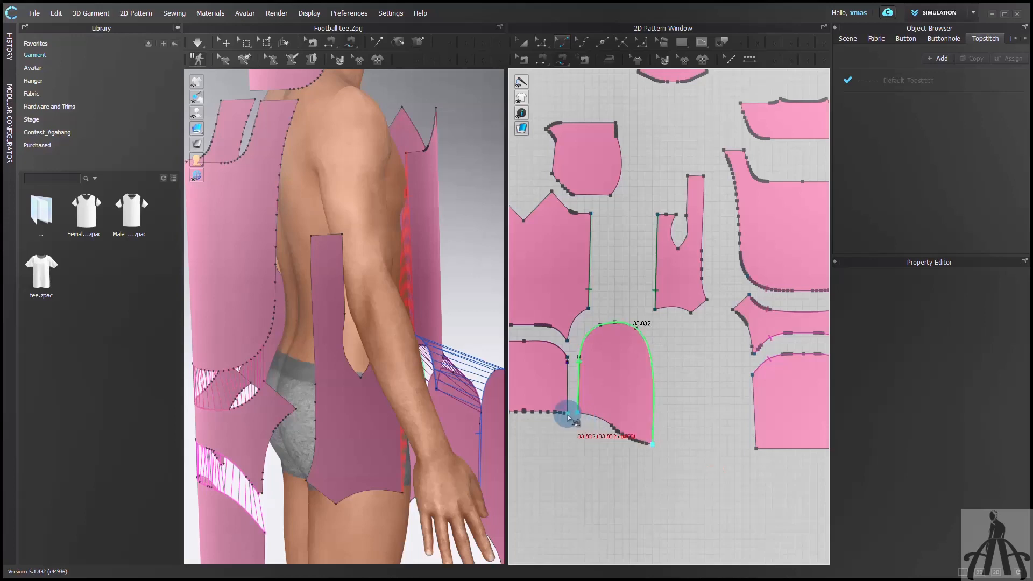
key(shift)
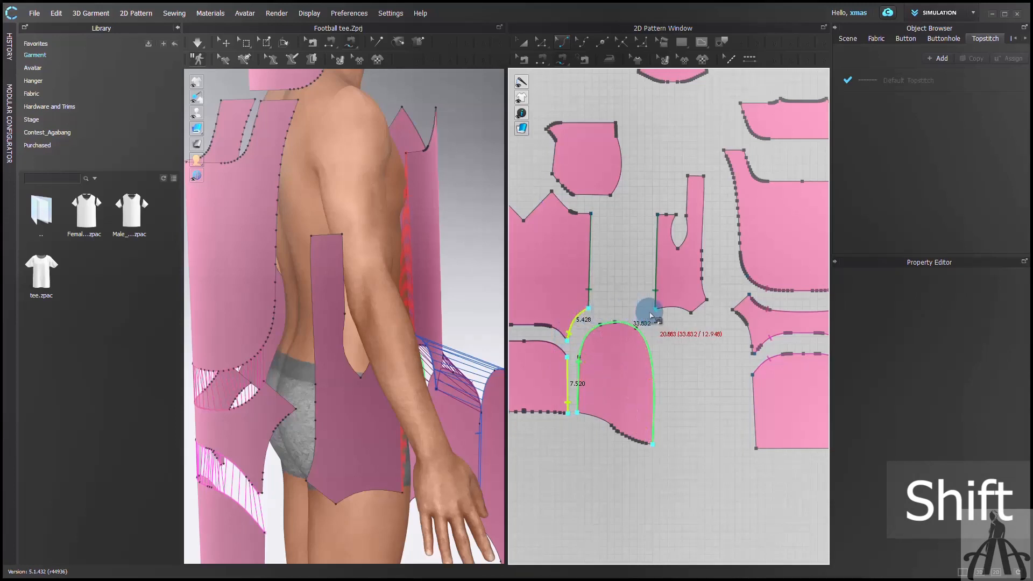
shift+click(689, 314)
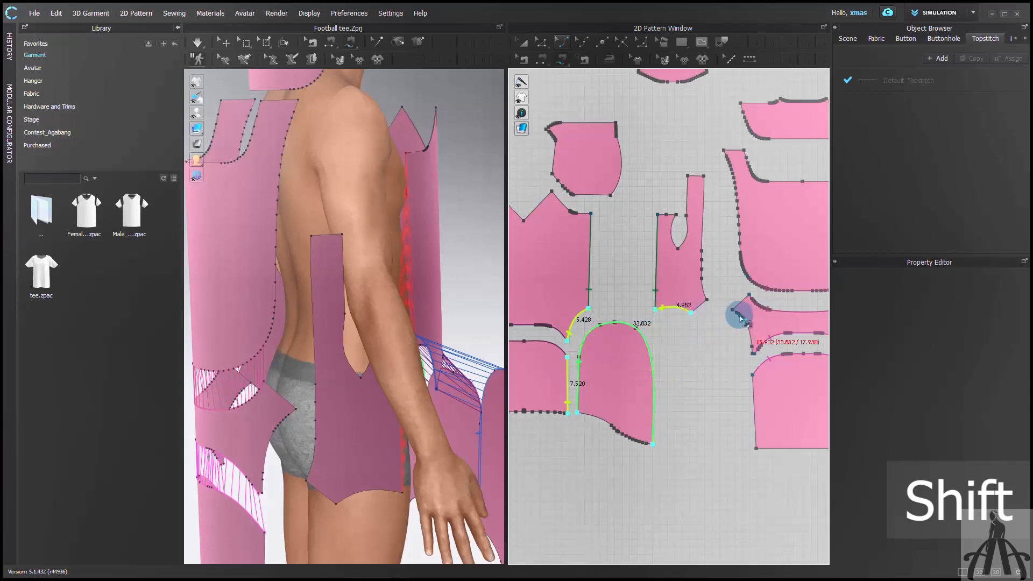
shift+click(751, 347)
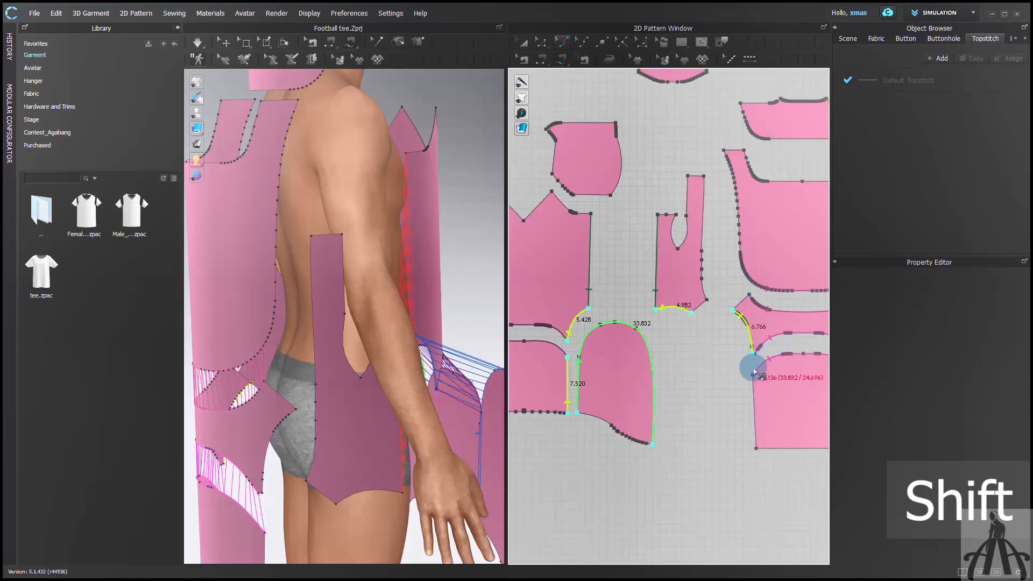
shift+click(752, 376)
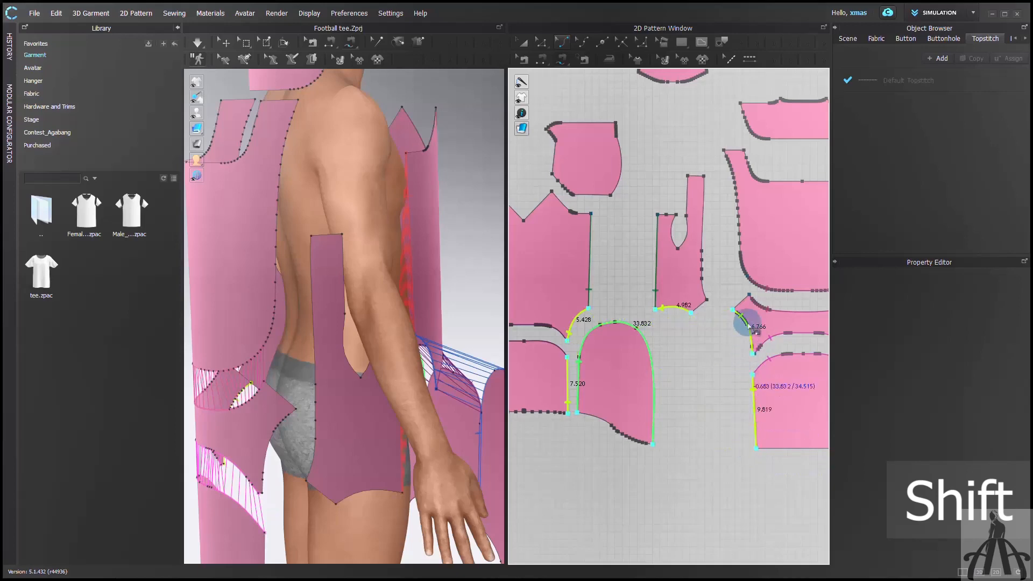
Step: Sew the back yoke's short slanted edge to the short slanted corner edge of the right side panel
click(746, 307)
click(740, 301)
click(698, 305)
Step: Sew the right side panel's back edge to the adjoining side edge of the large back panel
right_drag(307, 377, 329, 388)
click(350, 416)
click(289, 325)
right_drag(301, 329, 445, 328)
scroll(445, 328, down, 4)
middle_drag(569, 279, 612, 346)
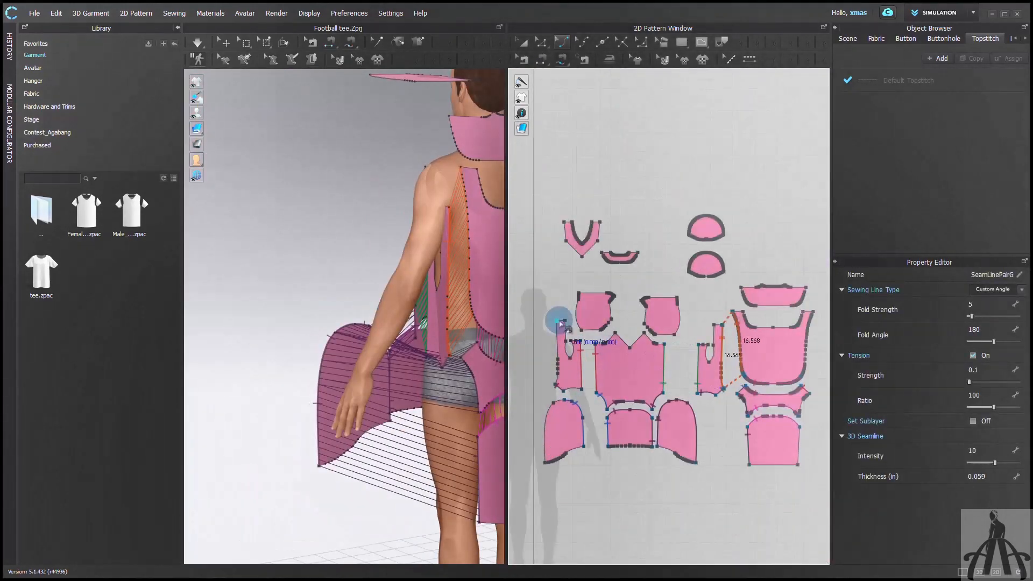
Step: Sew the shoulder panels' front edges to the front panel's shoulder edges and the side panels' top edges
key(m)
scroll(655, 332, up, 4)
scroll(598, 552, up, 8)
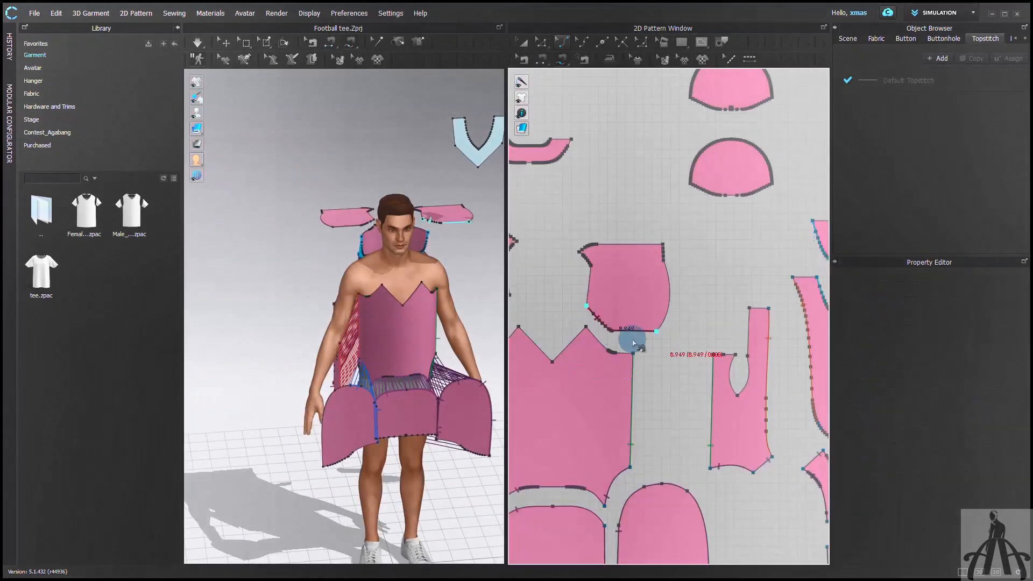
click(526, 342)
right_drag(377, 301, 464, 292)
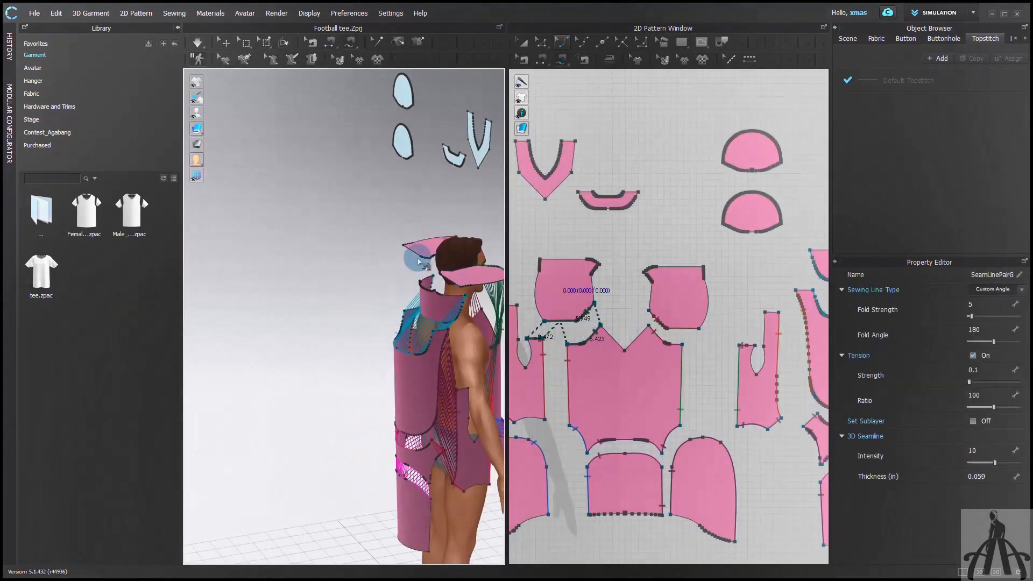
Step: Select both shoulder panels in 3D and move them down toward the avatar's shoulders
key(q)
click(429, 248)
shift+click(471, 284)
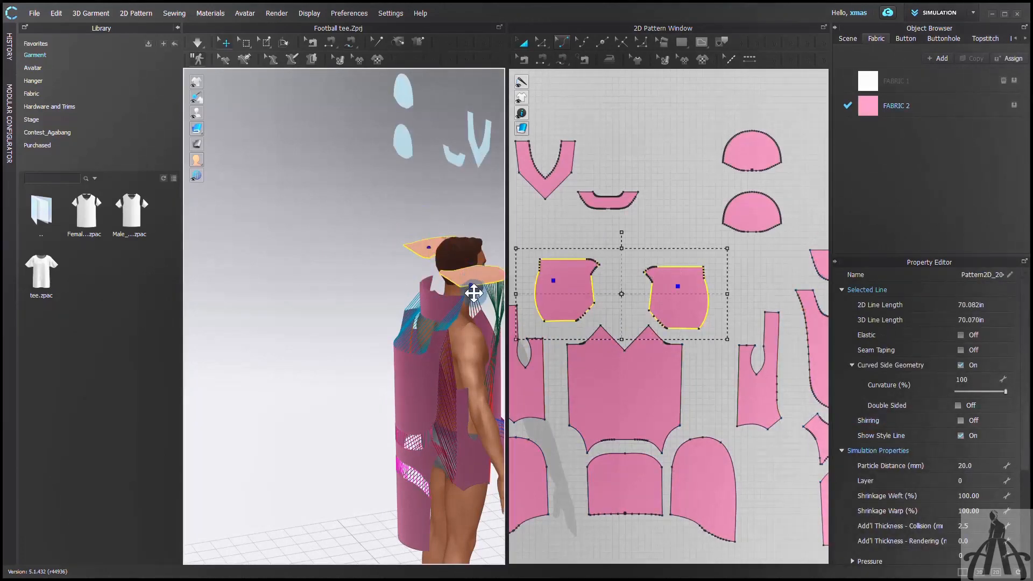
drag(473, 291, 473, 311)
Step: Freeze both shoulder panels and simulate the sewn garment
right_click(472, 311)
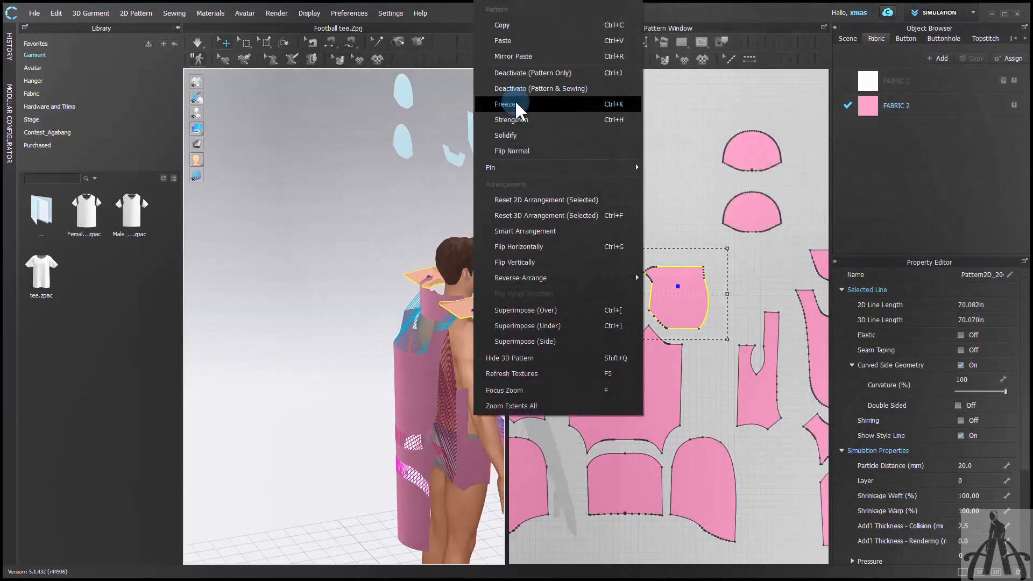
click(519, 108)
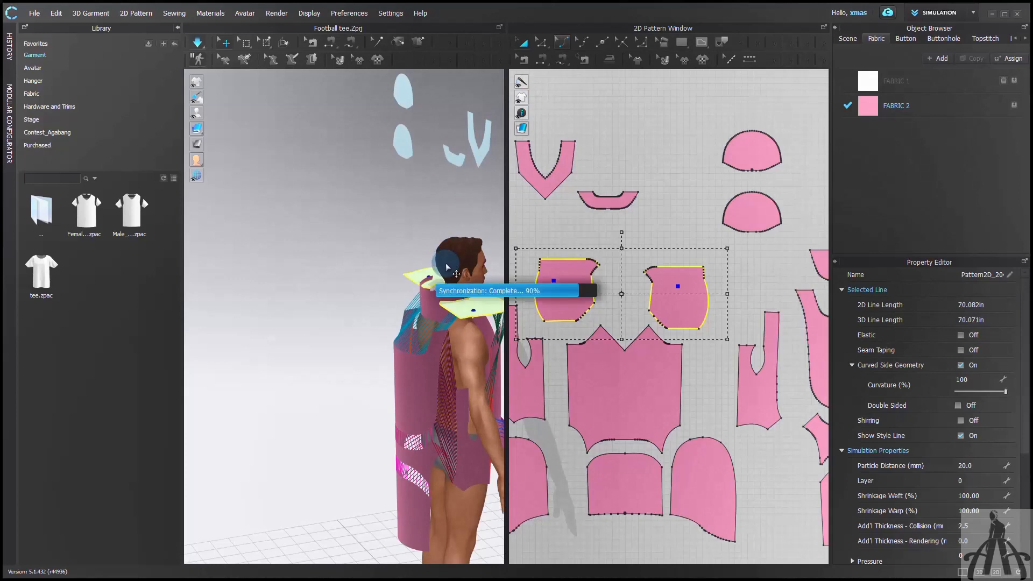
scroll(703, 445, down, 4)
scroll(635, 483, up, 3)
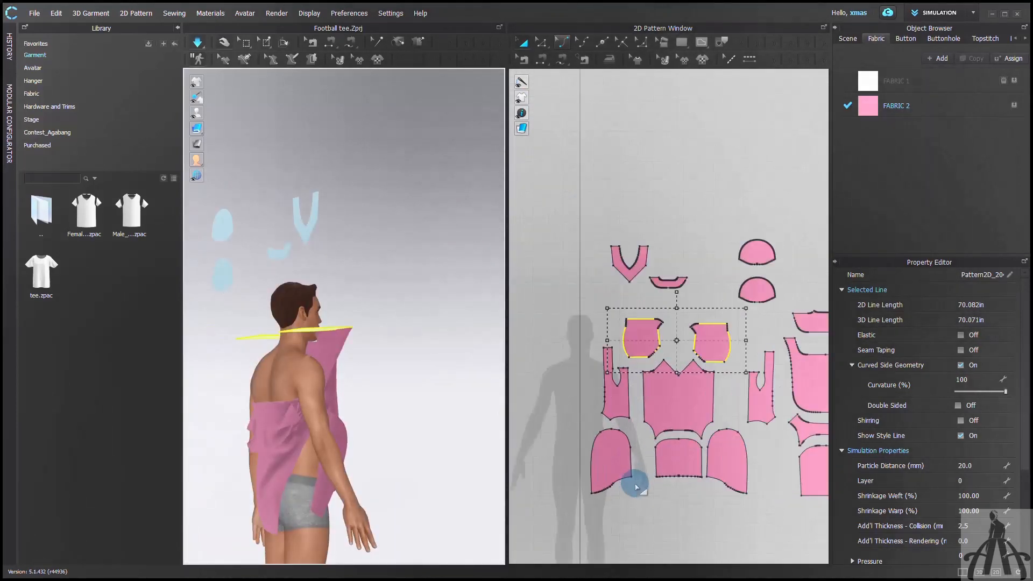
Step: Sew the lower side panel's curved edge to the adjoining edges of the lower centre front, front, side and lower back panels
key(m)
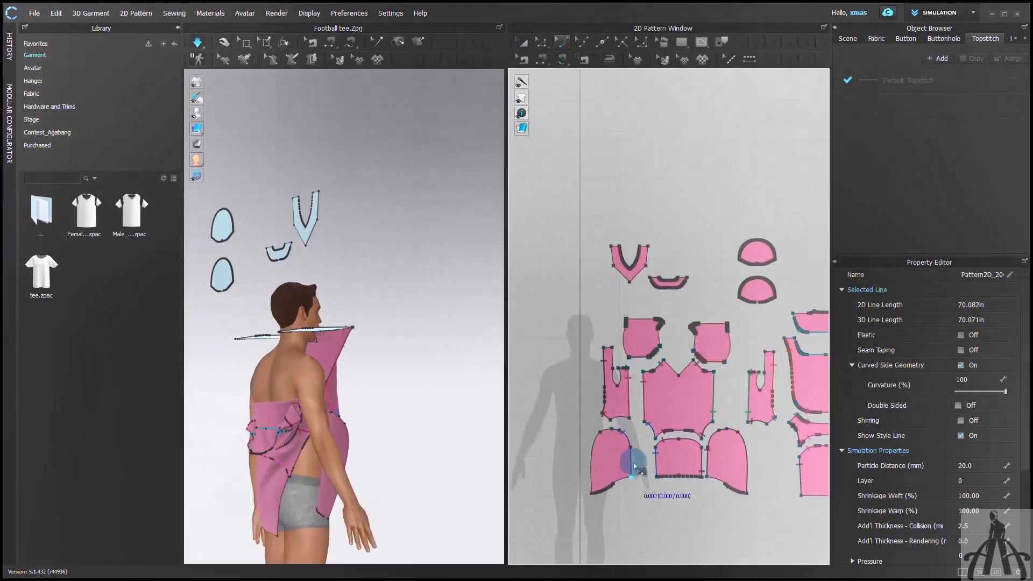
click(630, 455)
key(a)
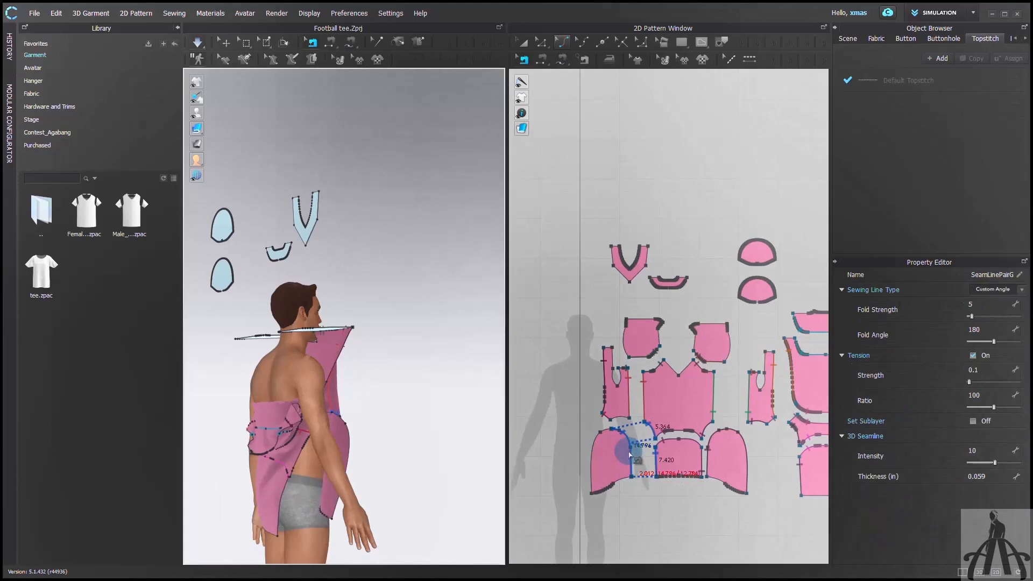
key(m)
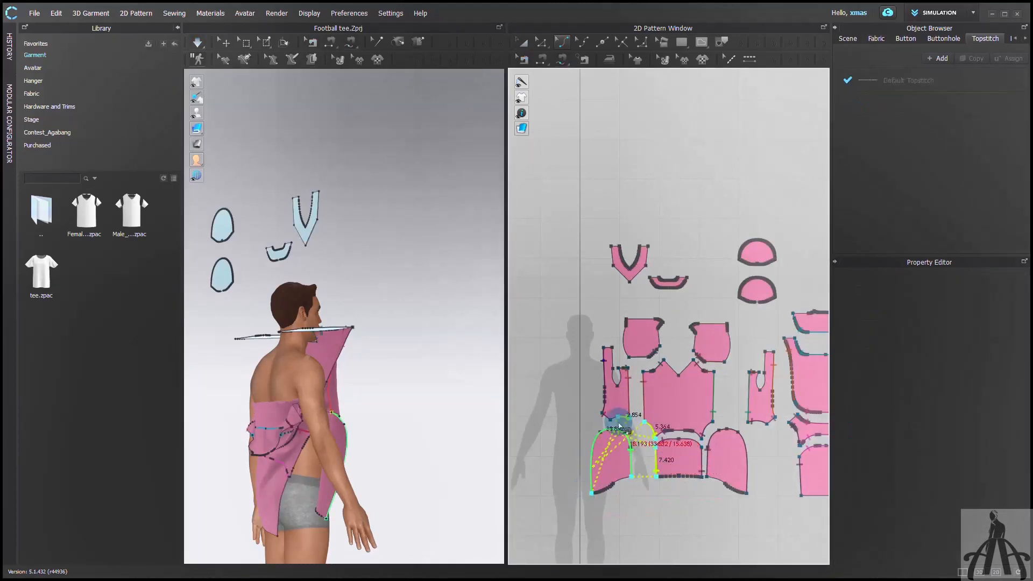
scroll(662, 455, up, 2)
click(748, 389)
click(734, 444)
click(730, 505)
key(Return)
Step: Simulate the garment and pull its back panels up toward the avatar's neck
right_drag(302, 446, 340, 448)
key(space)
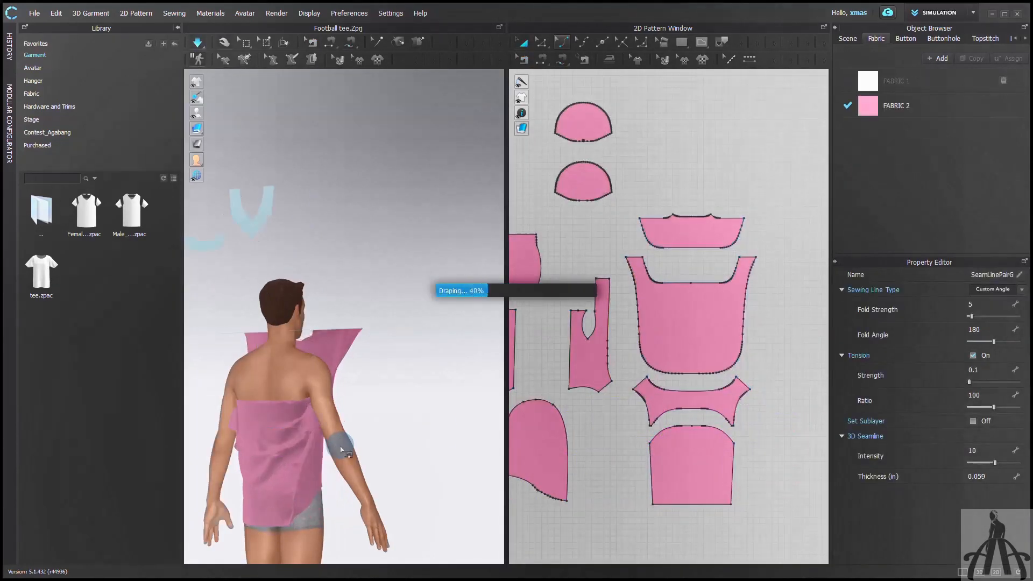
right_drag(327, 490, 287, 505)
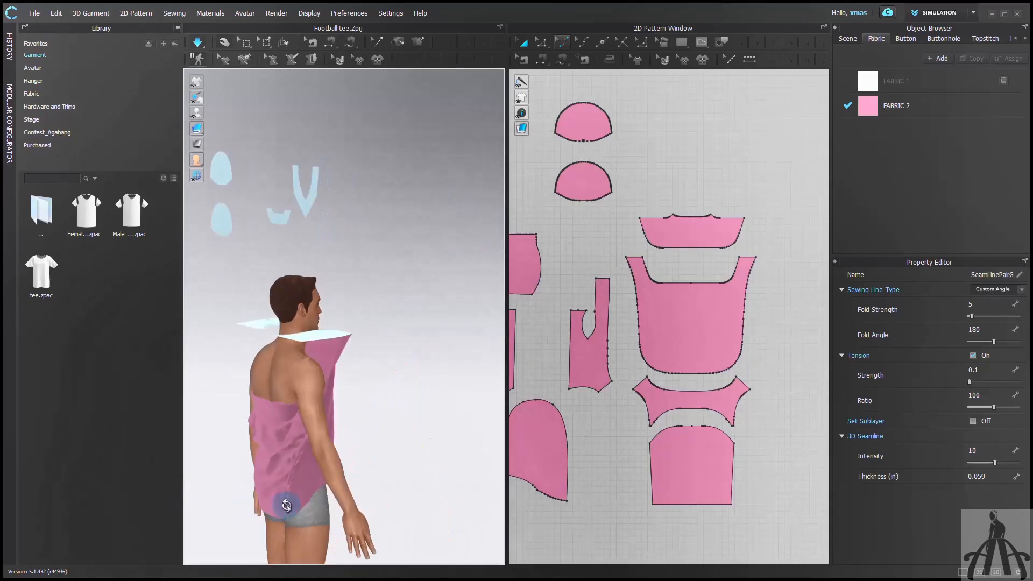
middle_drag(276, 480, 362, 469)
click(366, 442)
drag(346, 432, 351, 327)
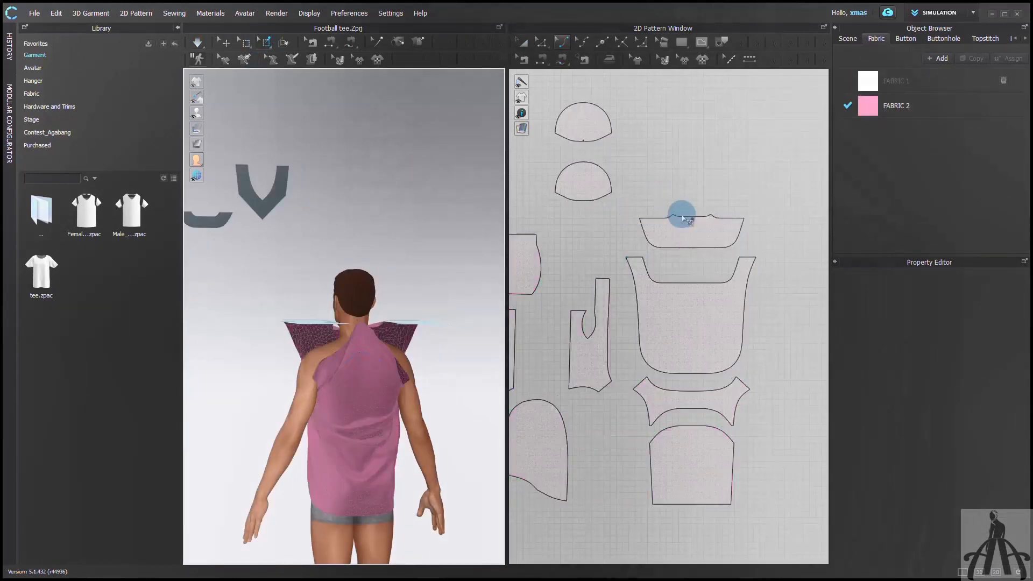
Step: Pin the centre of the back yoke's neckline and strengthen both the large back panel and the back yoke
drag(675, 203, 698, 222)
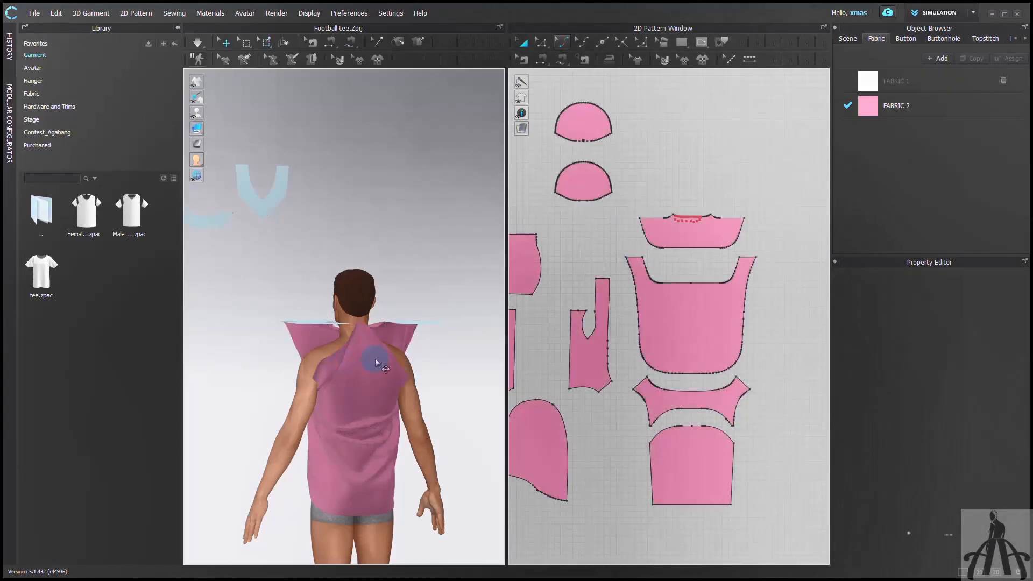
right_click(375, 359)
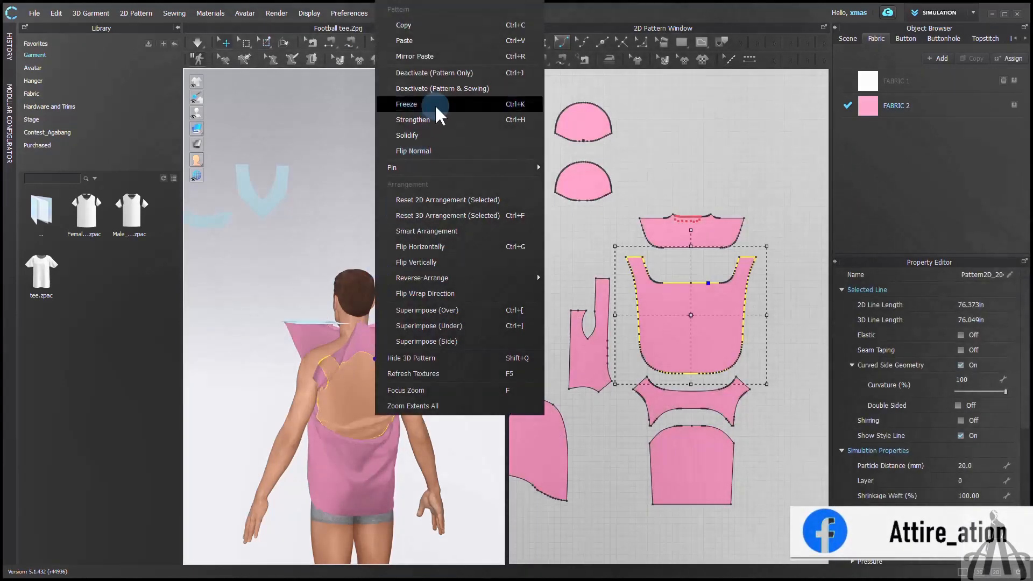
click(435, 119)
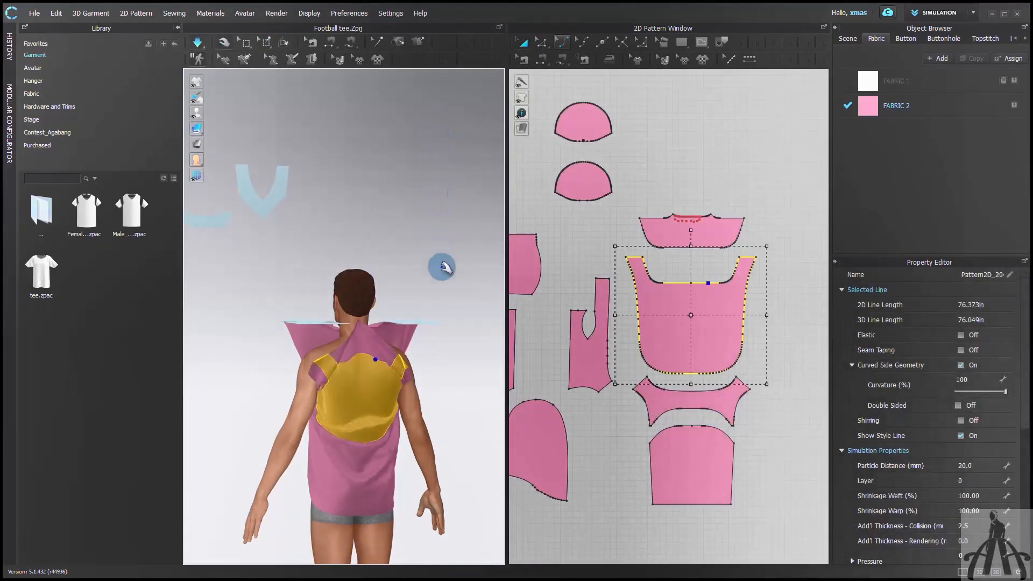
scroll(381, 282, up, 3)
right_click(381, 278)
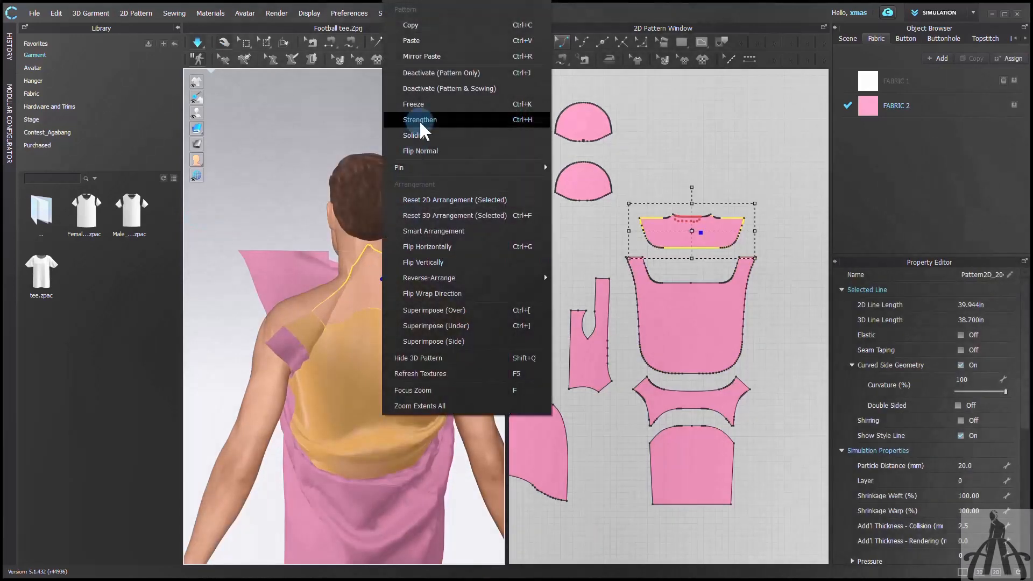
click(421, 121)
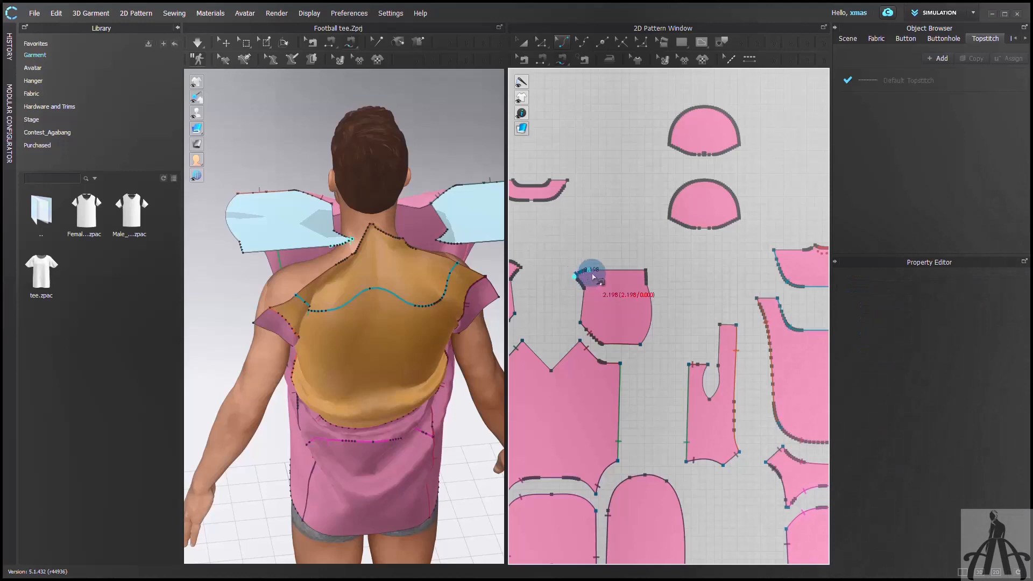
Step: Sew the shoulder panels' back edges to the back yoke and large back panel, and pull the simulated shoulders into place
click(636, 275)
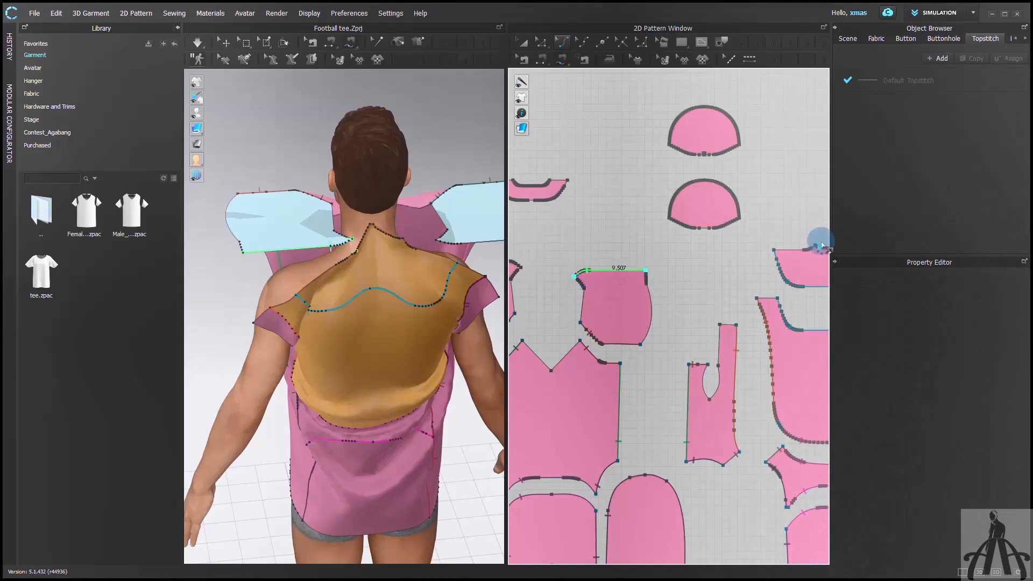
click(771, 299)
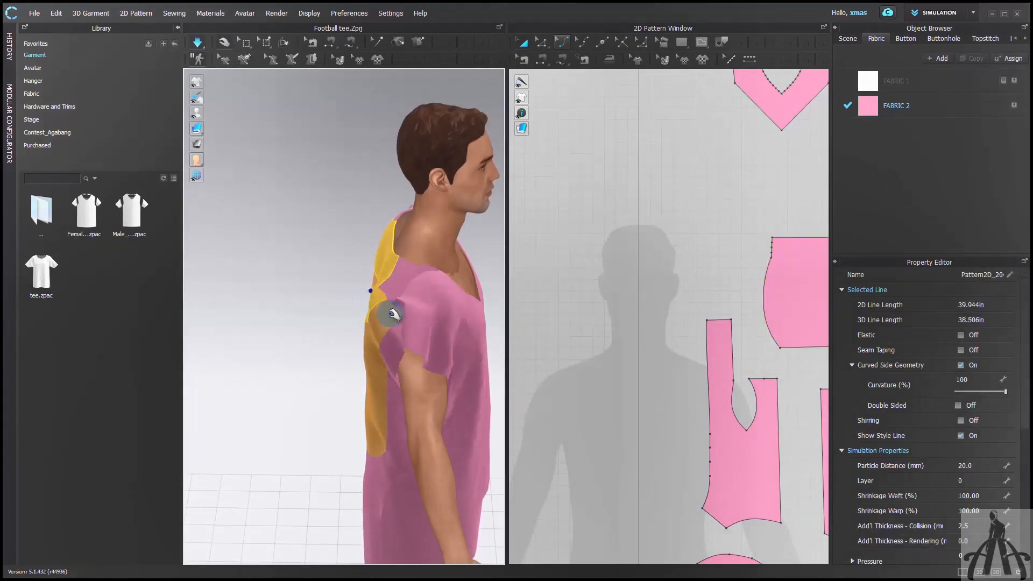
drag(393, 315, 452, 347)
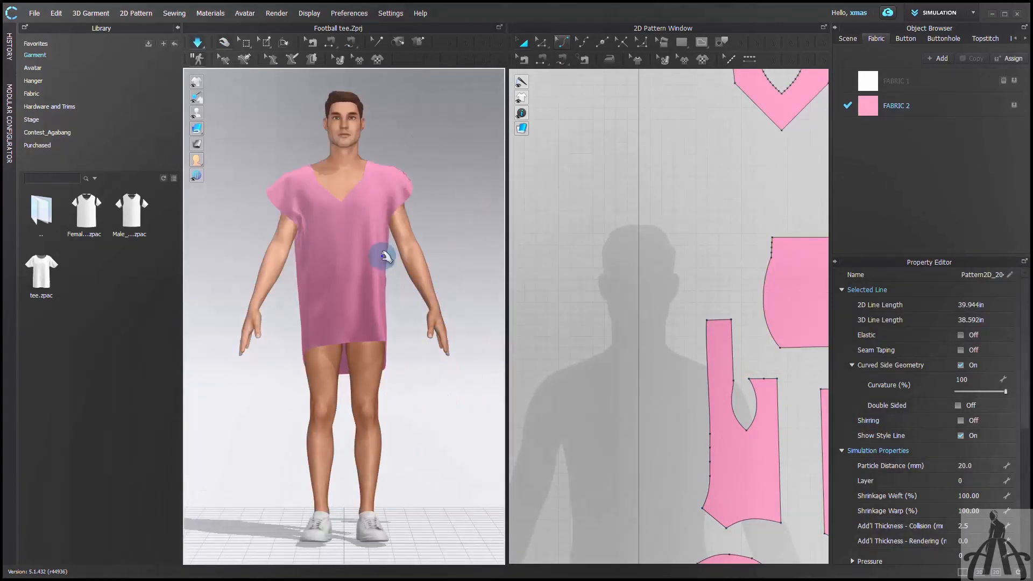
Step: Sew the V-shaped collar's two lower edges to the front panel's V neckline
scroll(382, 256, up, 3)
middle_drag(383, 258, 412, 342)
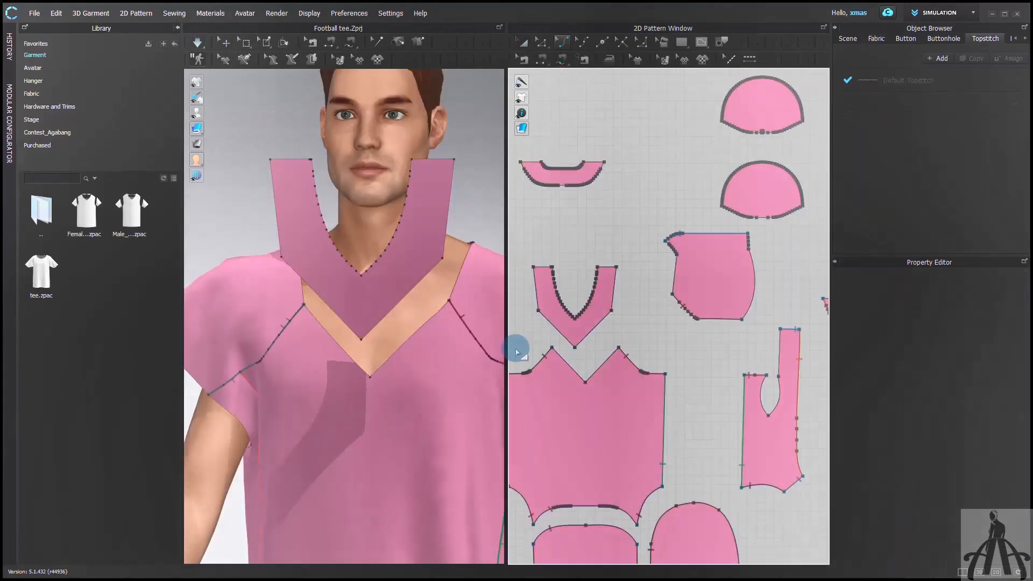
click(538, 310)
click(611, 310)
click(552, 347)
click(618, 352)
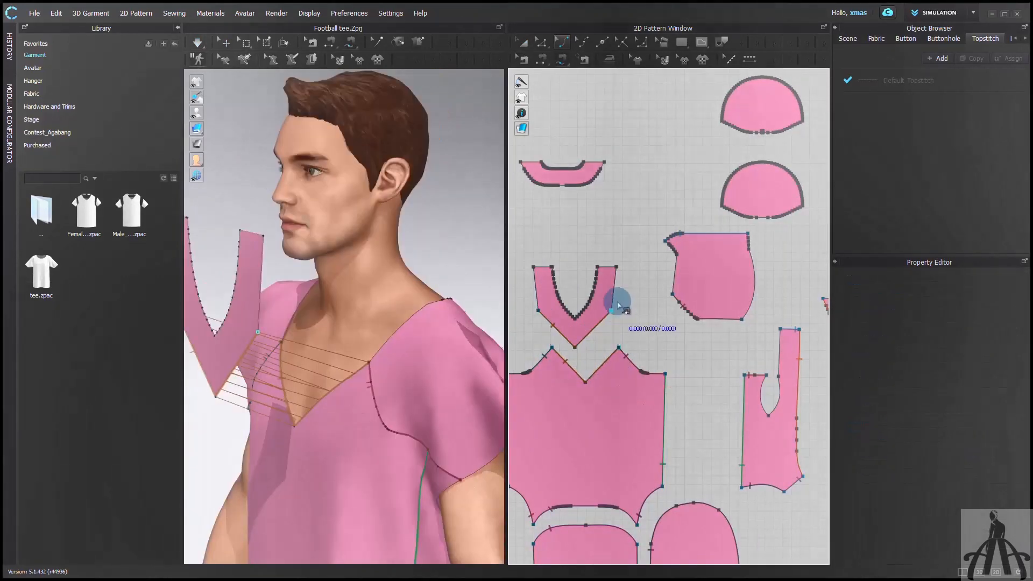
Step: Sew the V-shaped collar's outer side edges to the neck edges of the shoulder panels
scroll(568, 342, up, 5)
click(692, 372)
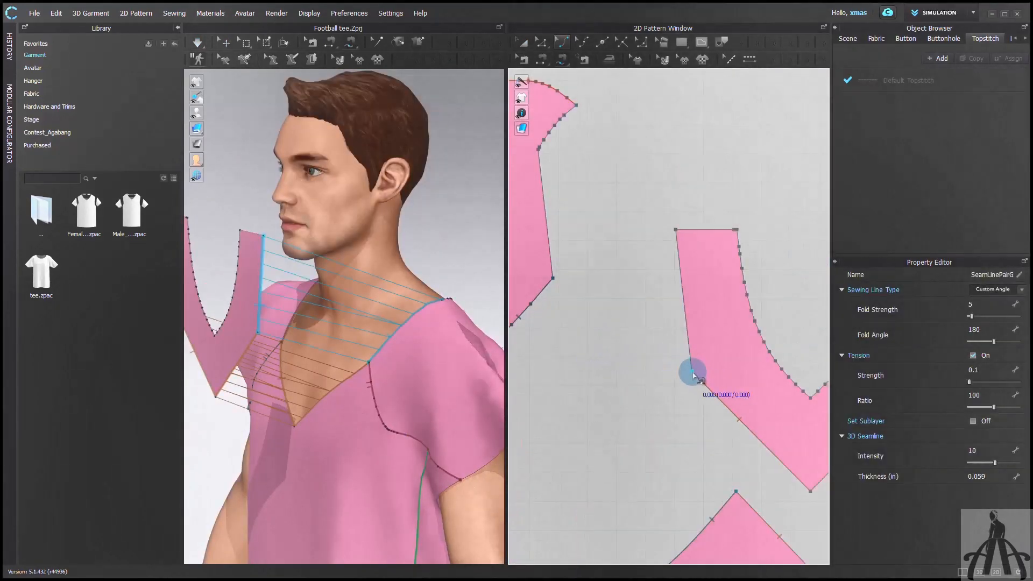
click(675, 230)
click(539, 151)
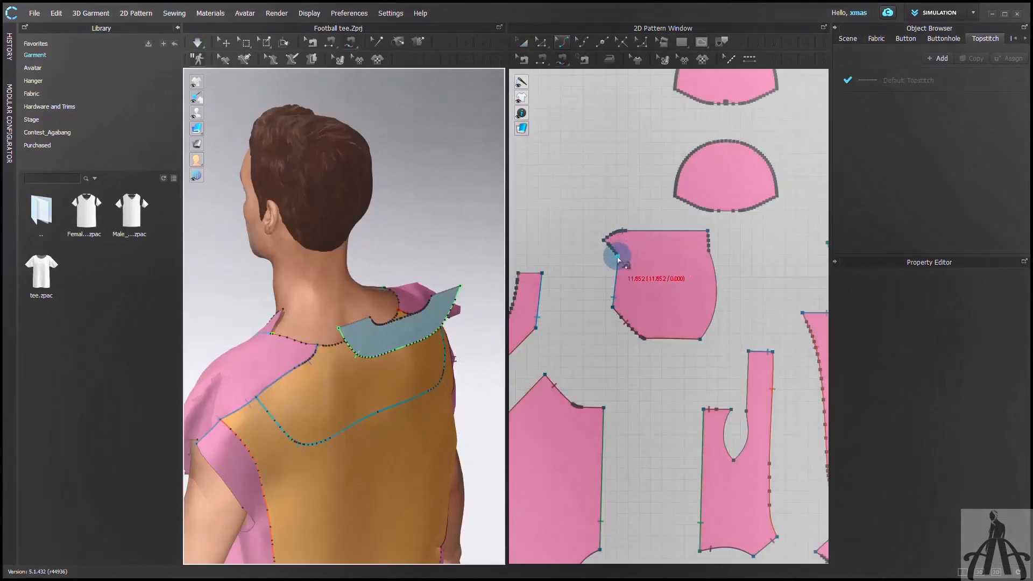
Step: Sew the back collar's lower edge to the shoulder panels and back yoke neckline, and simulate the garment
click(618, 260)
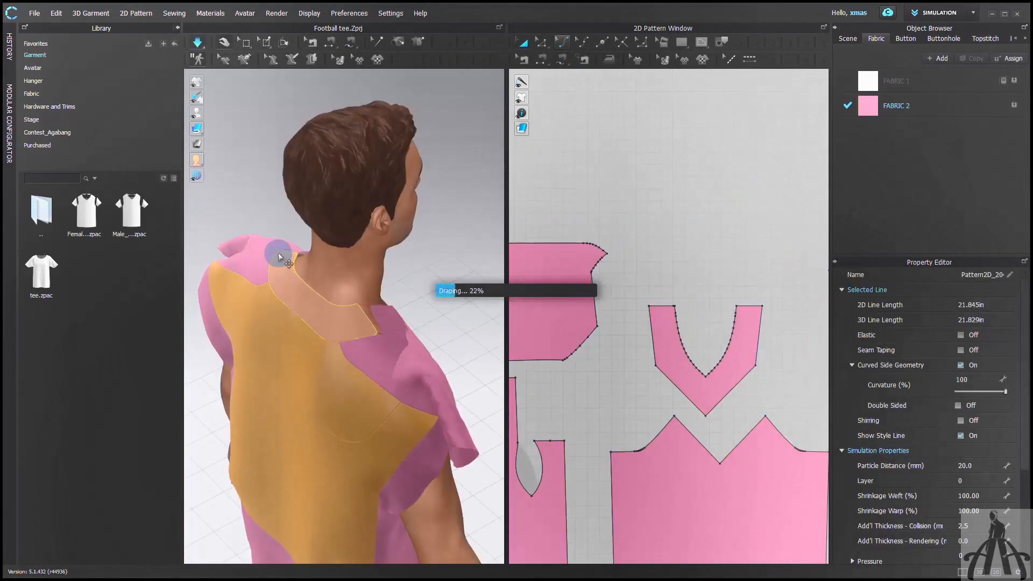
key(2)
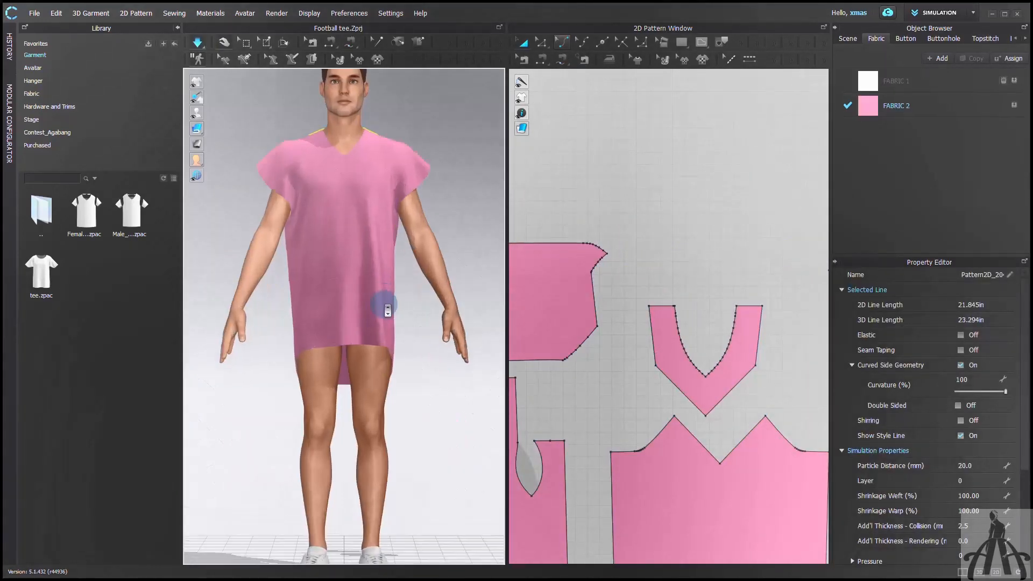
scroll(384, 307, up, 2)
Step: Sew the lower sleeve pattern's cap to the armhole edges of the adjoining shoulder and side panels
right_drag(382, 395, 457, 397)
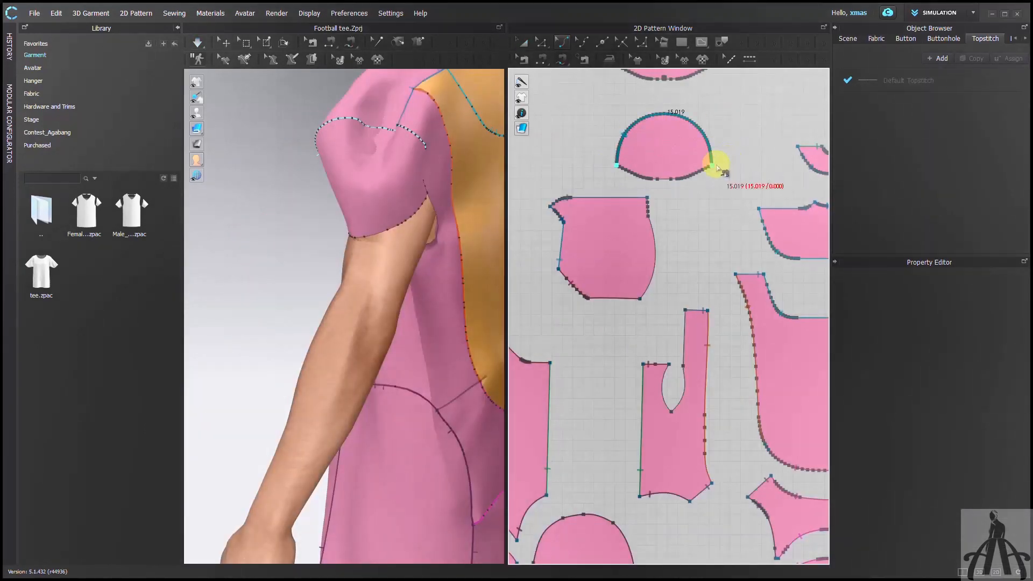
click(718, 168)
scroll(593, 358, down, 3)
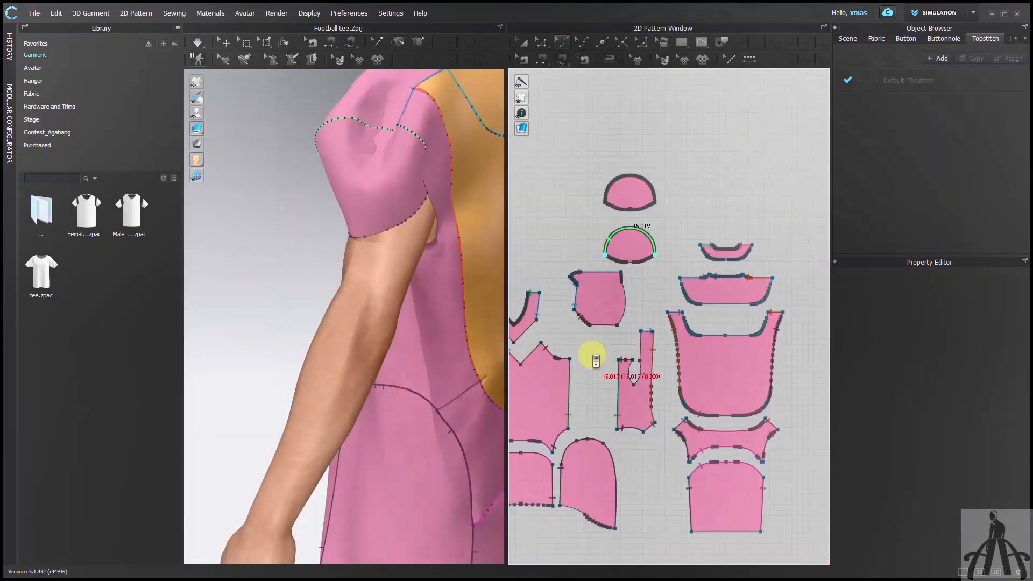
scroll(668, 281, up, 1)
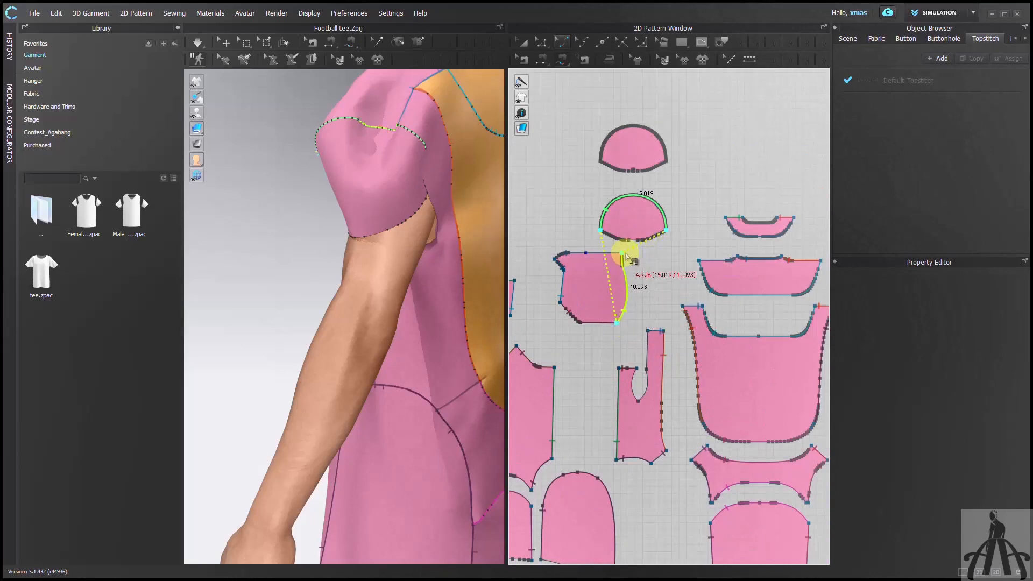
scroll(649, 350, up, 5)
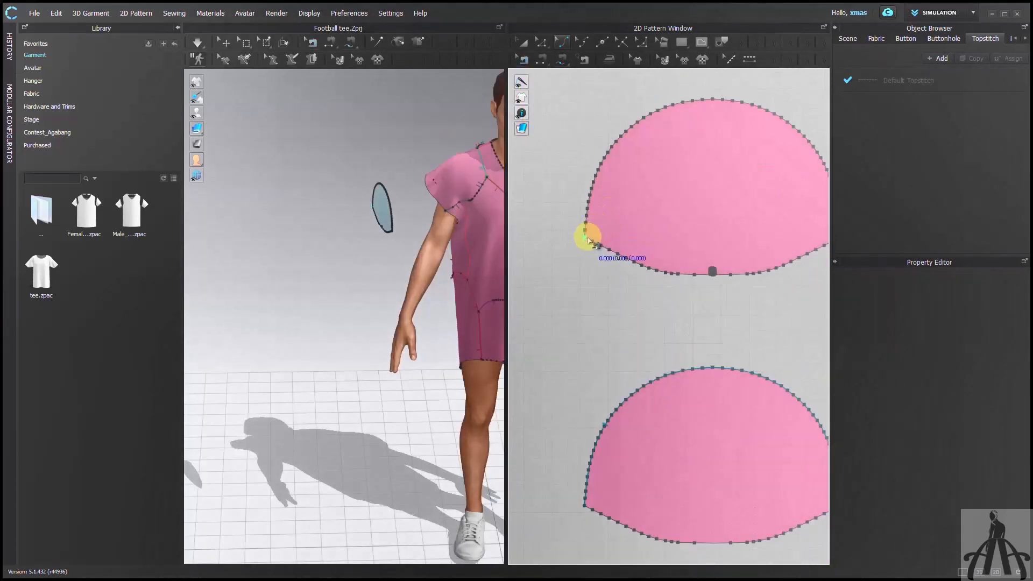
Step: Sew the upper sleeve pattern's cap to the opposite shoulder panel's outer edge and the adjoining side panel's armhole
scroll(726, 104, down, 3)
scroll(778, 153, up, 2)
scroll(774, 162, up, 2)
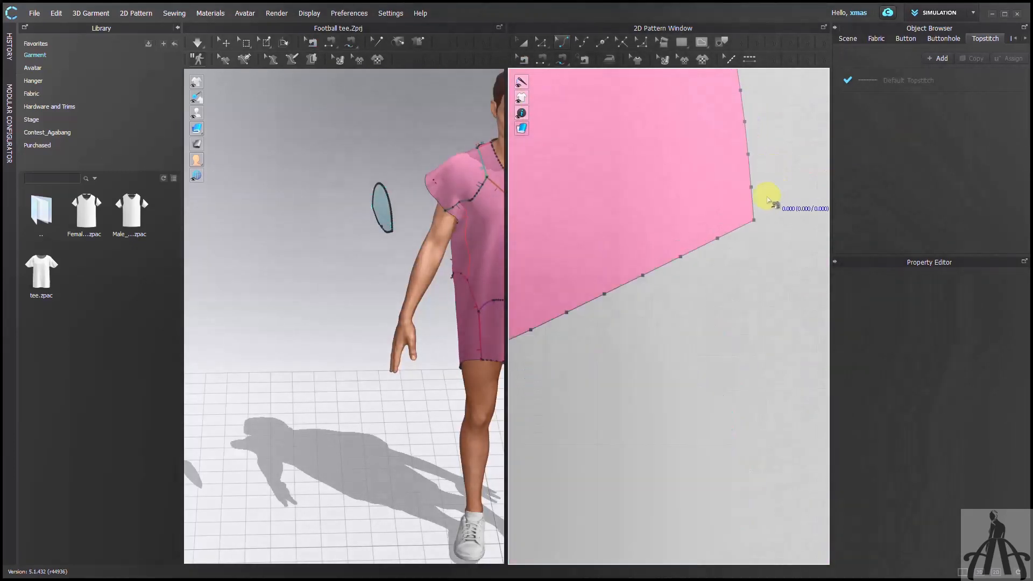
scroll(751, 221, down, 6)
scroll(659, 256, up, 2)
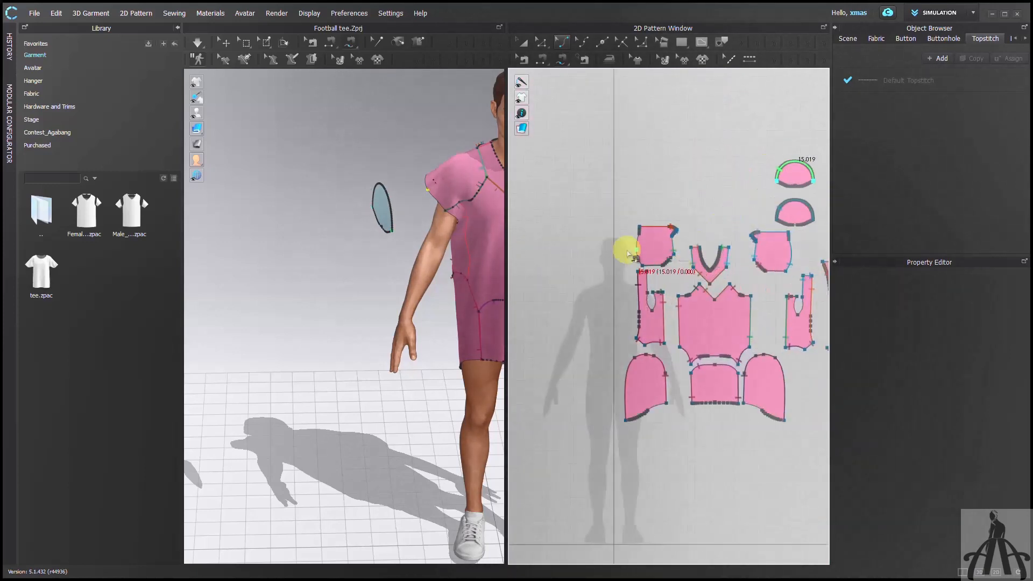
click(636, 233)
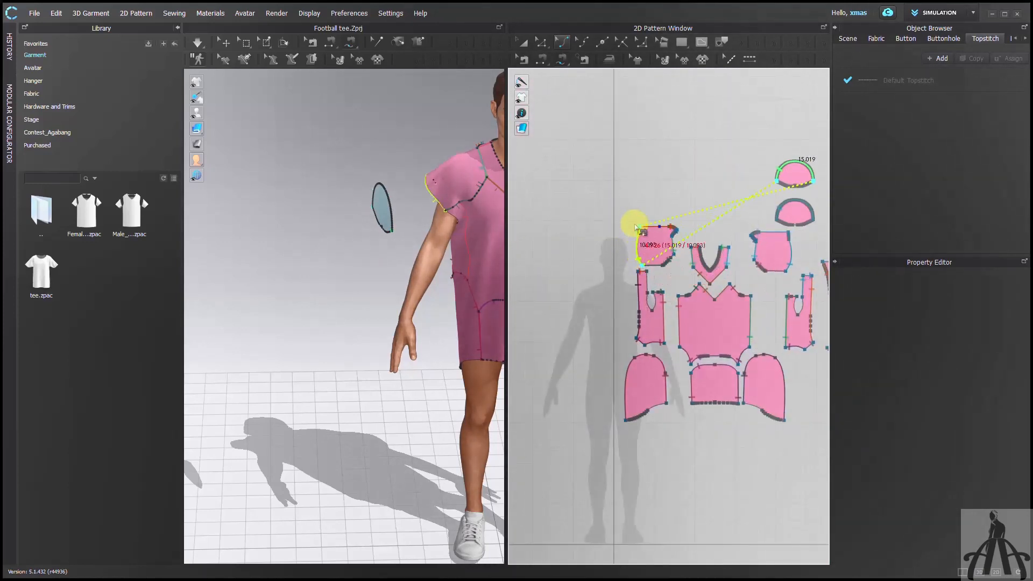
scroll(641, 273, up, 5)
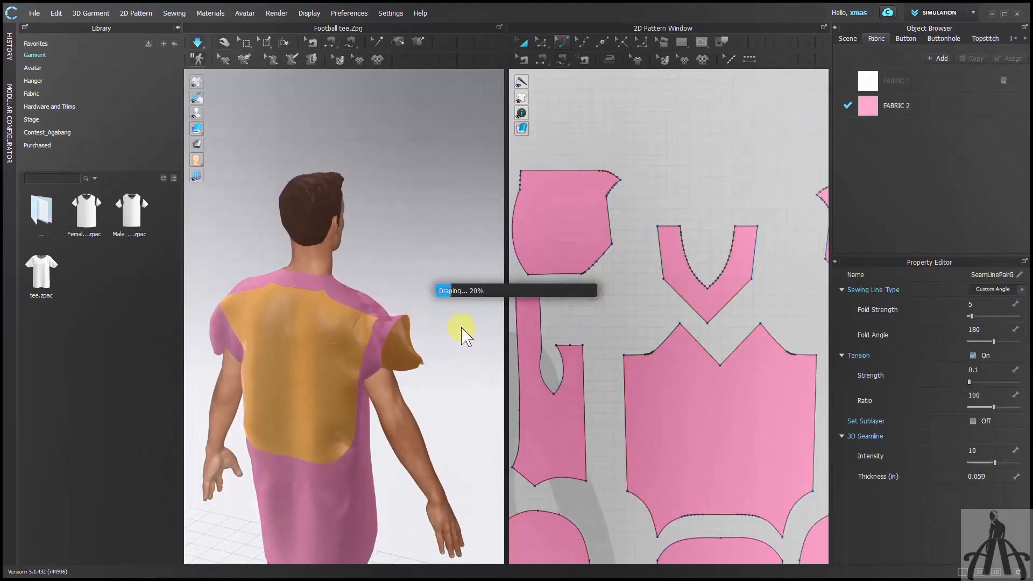
Step: Simulate the garment and pull the newly attached sleeve into place on the avatar's arm
click(274, 228)
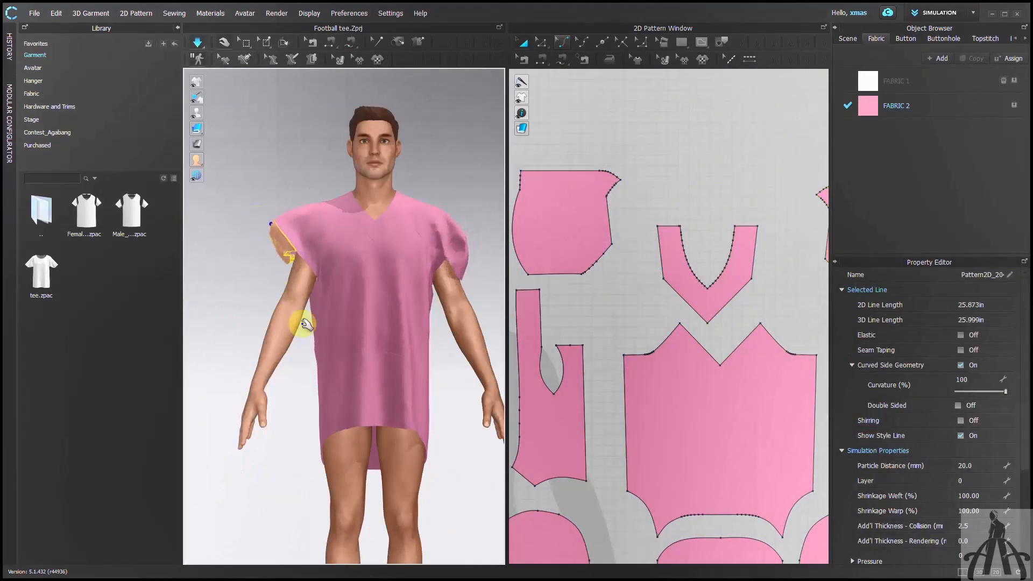
drag(305, 324, 319, 272)
key(semicolon)
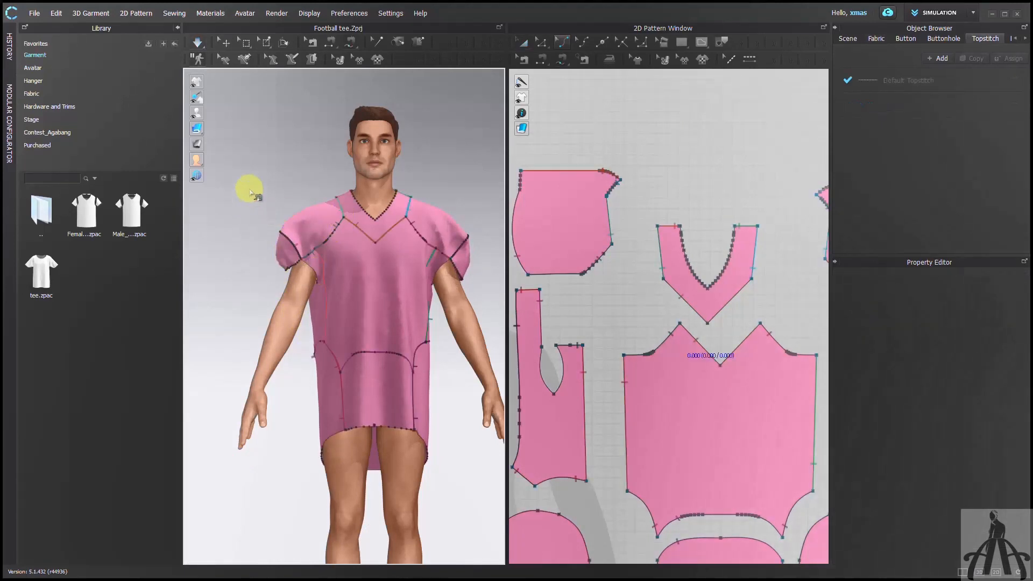
Step: Delete the current avatar and load an avatar wearing football shoulder pads in its place
click(373, 189)
right_click(373, 188)
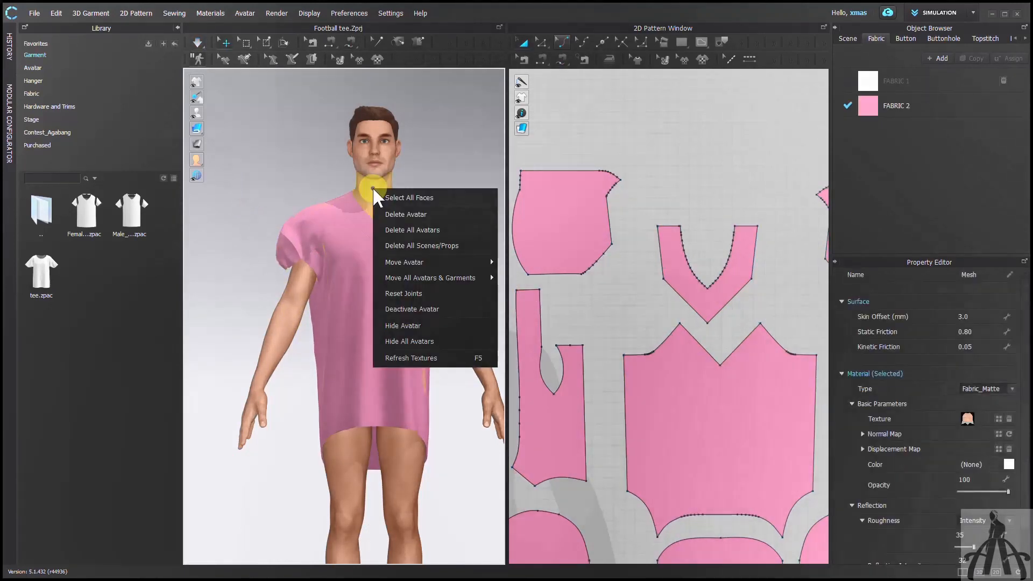
click(401, 214)
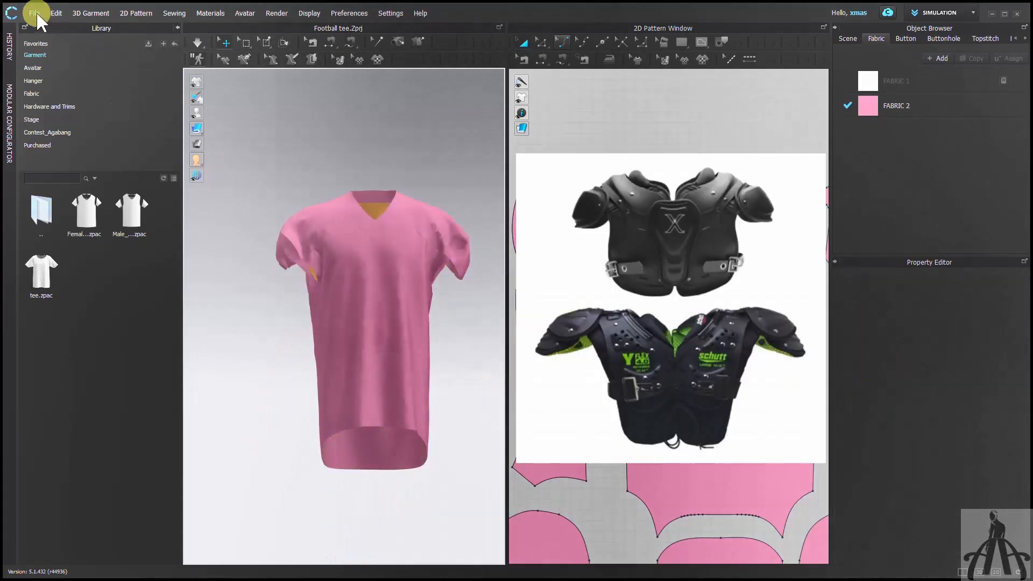
click(34, 13)
mouse_move(75, 58)
key(Escape)
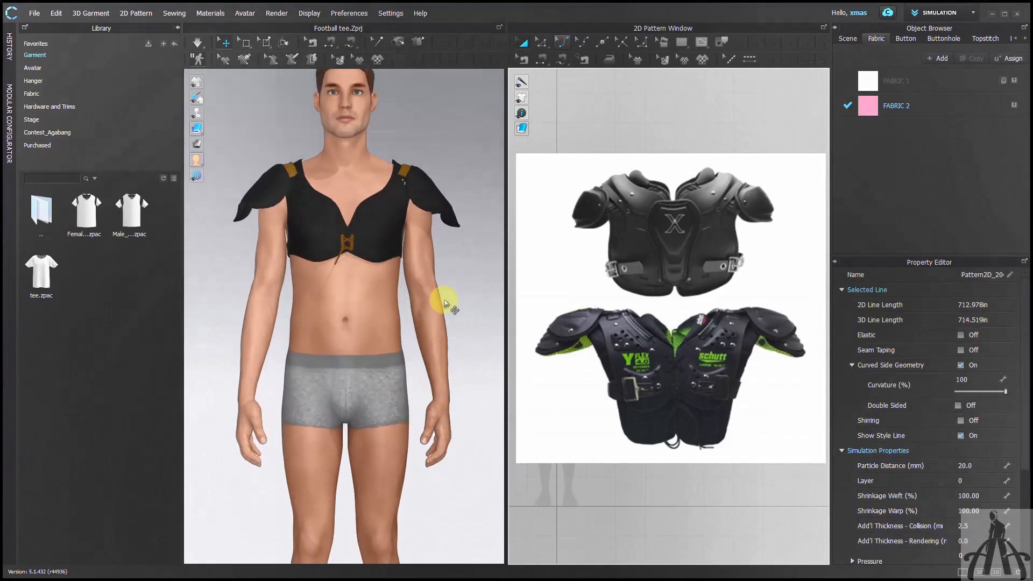
Step: Examine how the selected jersey panels sit over the avatar's shoulder pads
right_drag(433, 306, 385, 312)
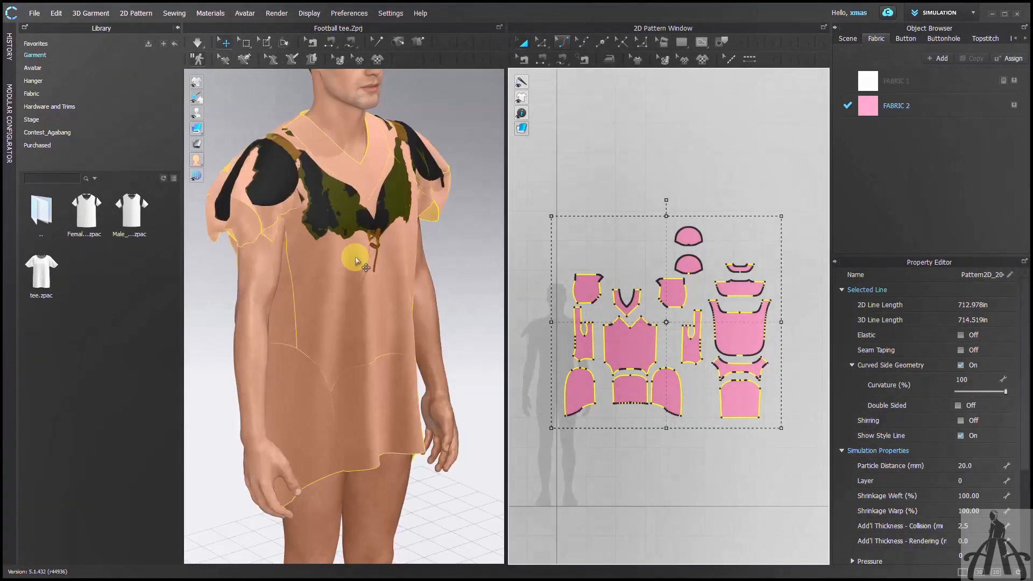
scroll(357, 262, up, 2)
scroll(371, 290, down, 1)
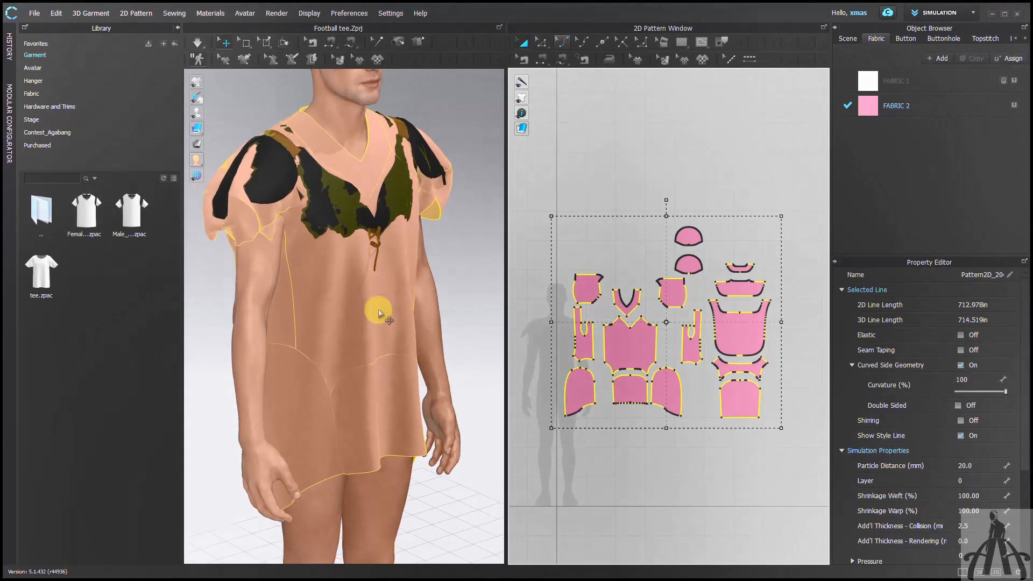
Step: Reposition the back panel, its yoke and the adjoining shoulder panel outward, clear of the shoulder pads
right_drag(376, 309, 347, 303)
click(376, 295)
right_drag(419, 307, 293, 318)
click(457, 297)
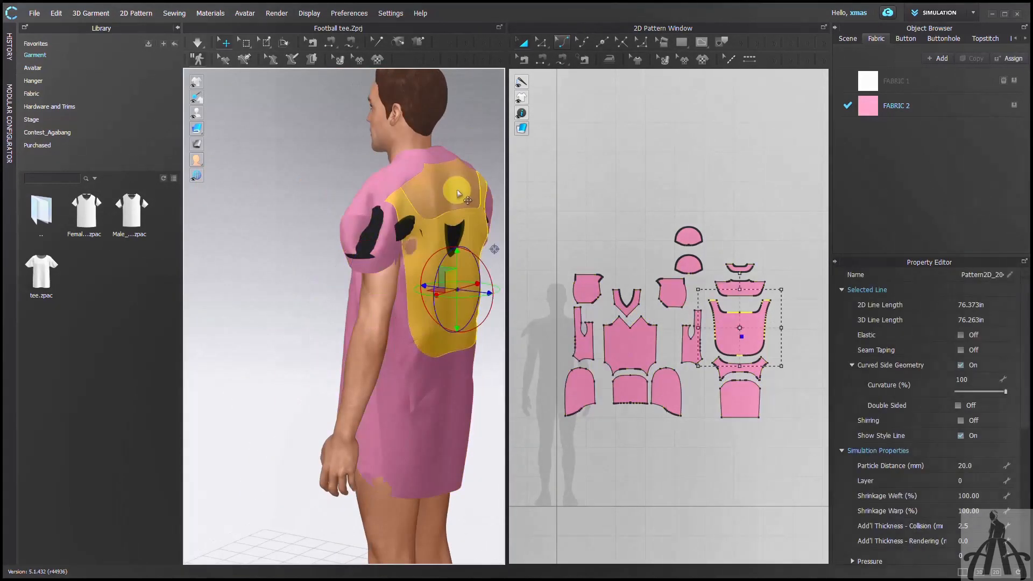
click(457, 191)
right_drag(430, 237, 382, 242)
click(349, 239)
drag(341, 230, 334, 213)
Step: Move the opposite shoulder panel and upper sleeve outward beyond the pads and simulate the drape
right_drag(377, 269, 539, 289)
click(313, 209)
right_drag(355, 328, 393, 334)
click(295, 280)
drag(274, 287, 261, 289)
key(space)
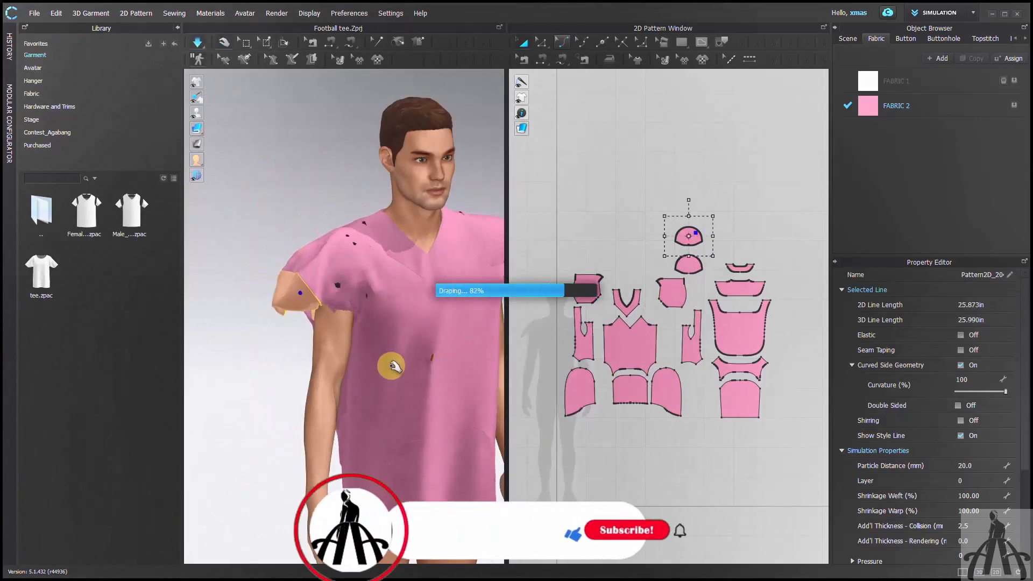
Step: Set the particle distance of all patterns to 10 mm and simulate the garment again
drag(784, 456, 568, 208)
click(971, 468)
text(10)
key(Return)
scroll(500, 349, down, 3)
click(401, 328)
key(space)
right_drag(500, 349, 377, 336)
key(space)
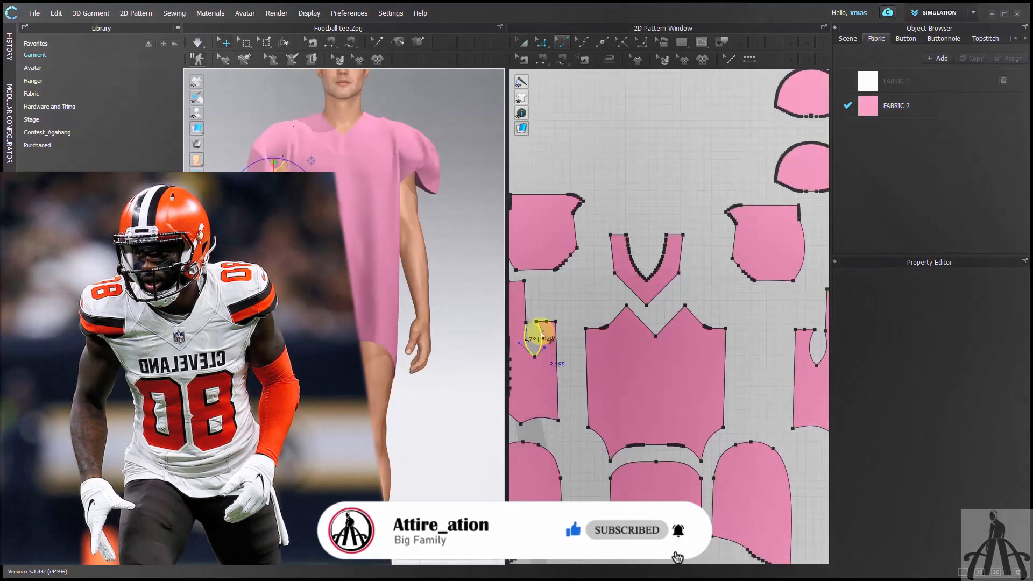
Step: Measure the upper sleeve's lower edge together with the side armhole and create a 19.3 in wide rectangle for the cuff band
scroll(537, 338, up, 3)
click(676, 281)
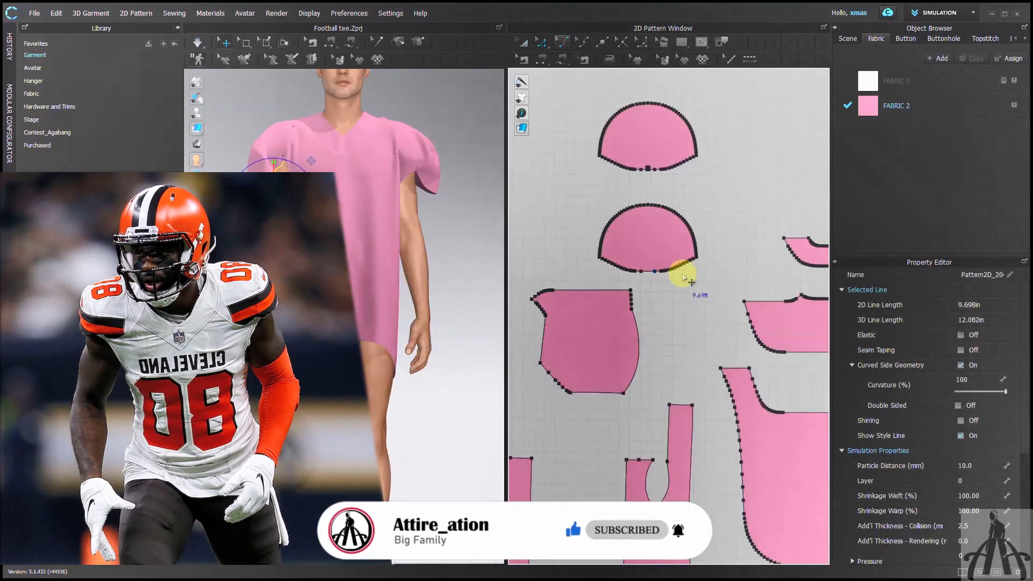
scroll(546, 290, up, 2)
drag(708, 276, 530, 249)
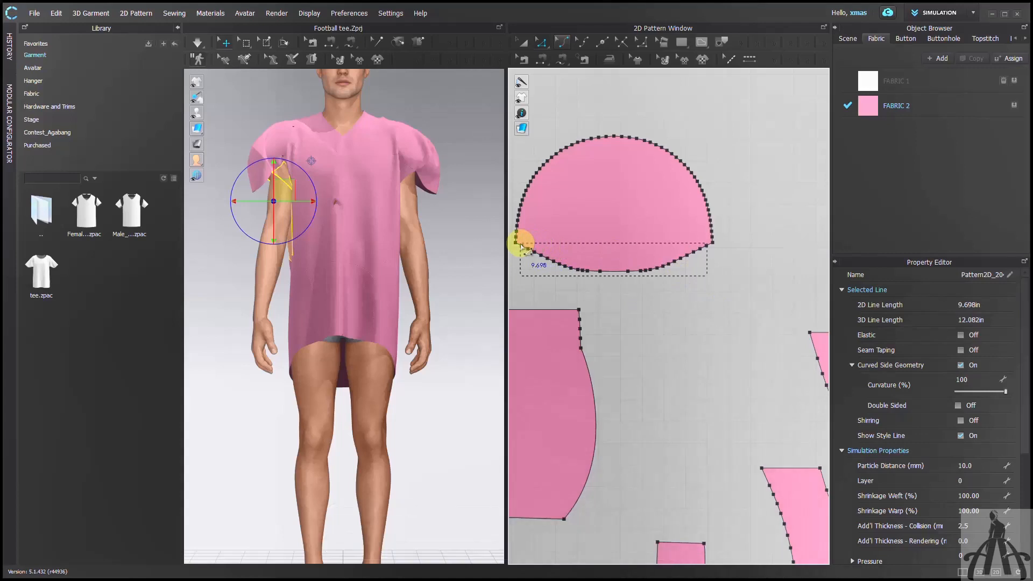
drag(523, 248, 525, 249)
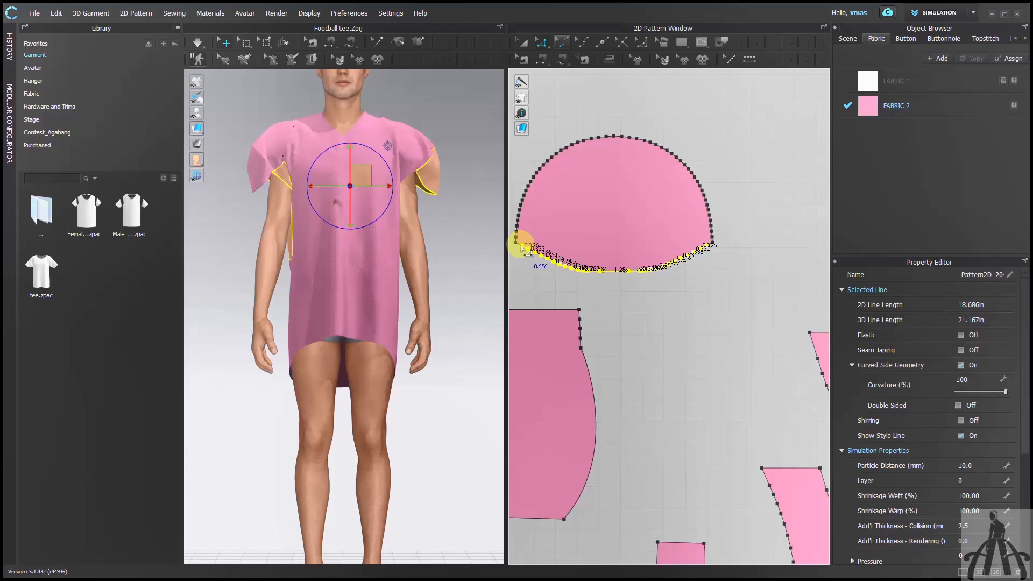
click(716, 290)
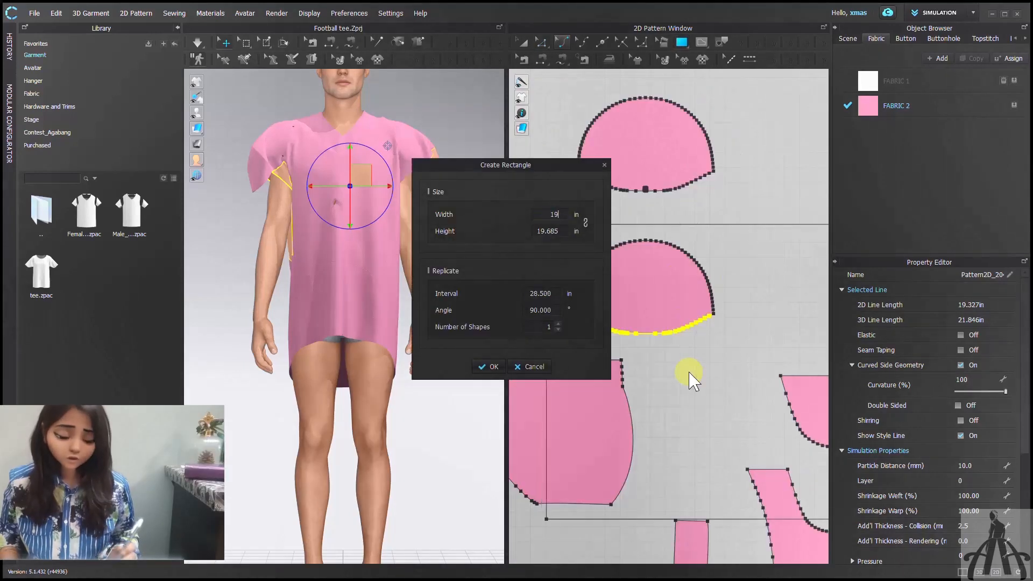
double_click(554, 231)
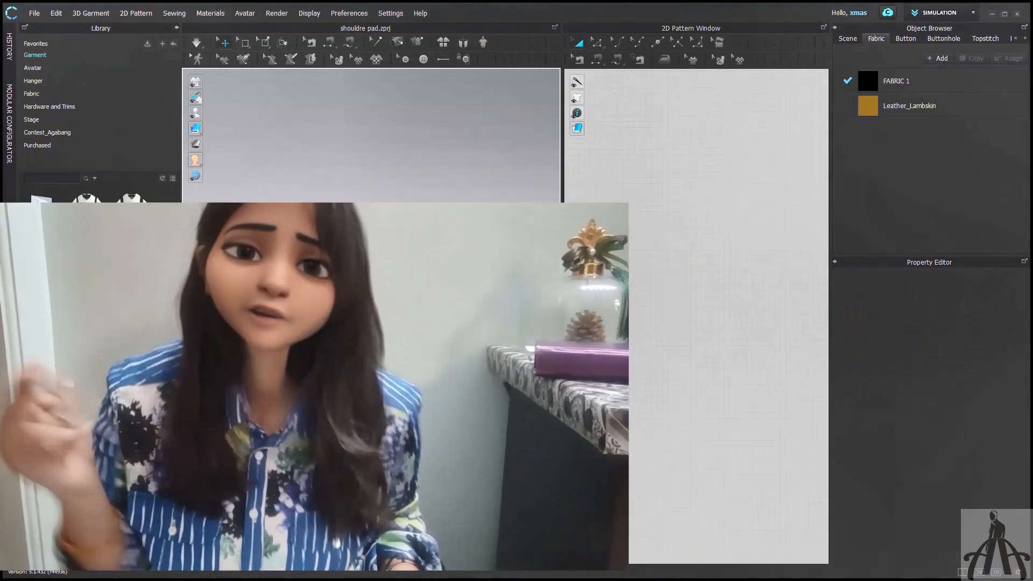
Step: Examine the shoulder pads from all sides in the shoulder pad project
right_drag(425, 380, 215, 379)
right_drag(484, 380, 263, 385)
scroll(415, 364, up, 3)
right_drag(415, 364, 697, 260)
mouse_move(450, 345)
right_down()
mouse_move(419, 362)
mouse_move(429, 330)
mouse_move(444, 329)
right_up()
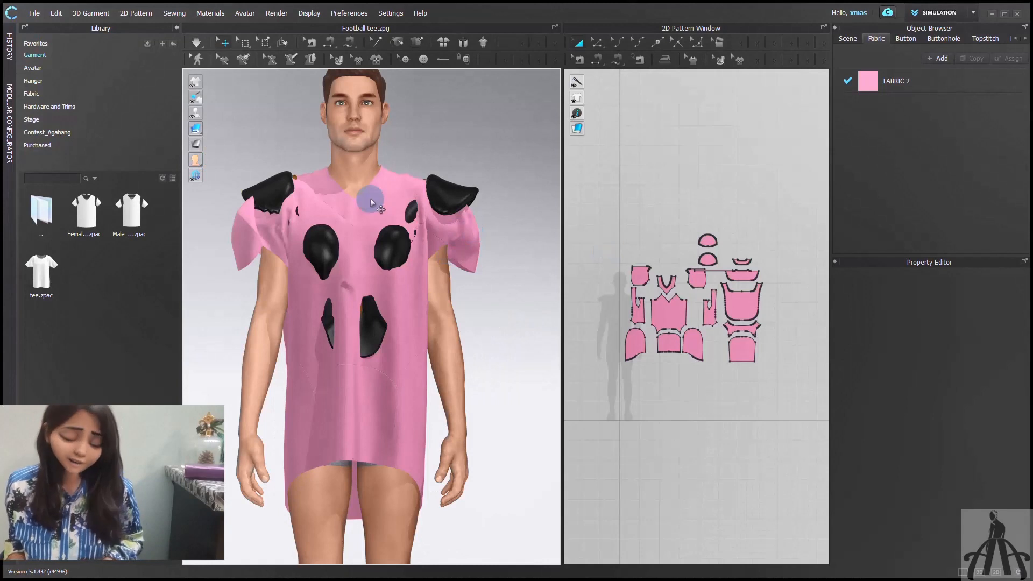
Step: Lift both shoulder panels above the shoulder pads and move the front panel forward off the chest
click(290, 207)
shift+click(453, 221)
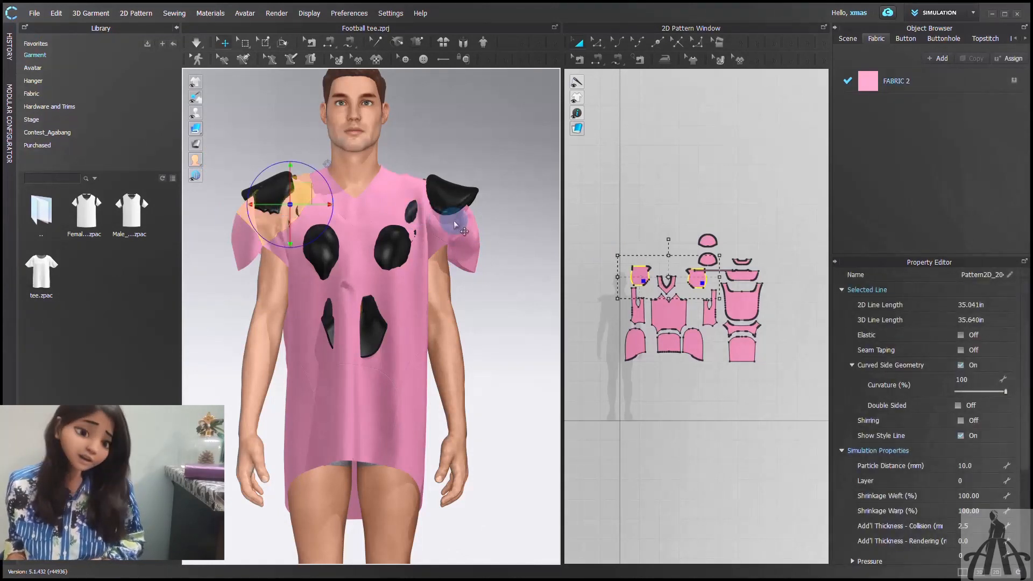
drag(433, 203, 440, 170)
right_drag(425, 262, 371, 302)
click(364, 268)
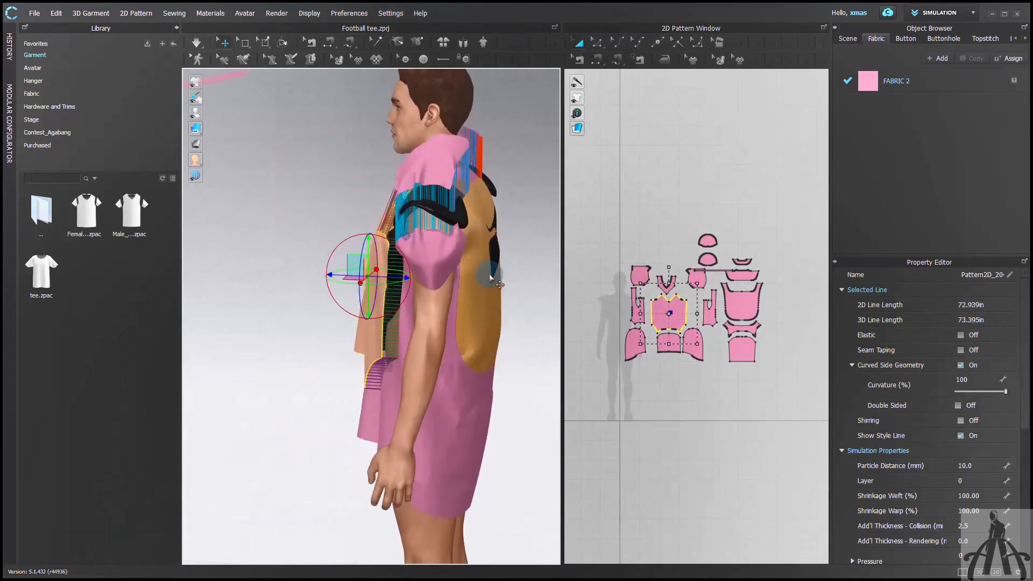
Step: Move the back panels out behind the shoulder pads and simulate the garment so it drapes over them
click(489, 274)
drag(480, 278, 482, 301)
key(ctrl+z)
click(475, 272)
drag(435, 270, 447, 270)
right_drag(474, 203, 554, 242)
click(495, 207)
drag(520, 209, 527, 211)
key(2)
key(space)
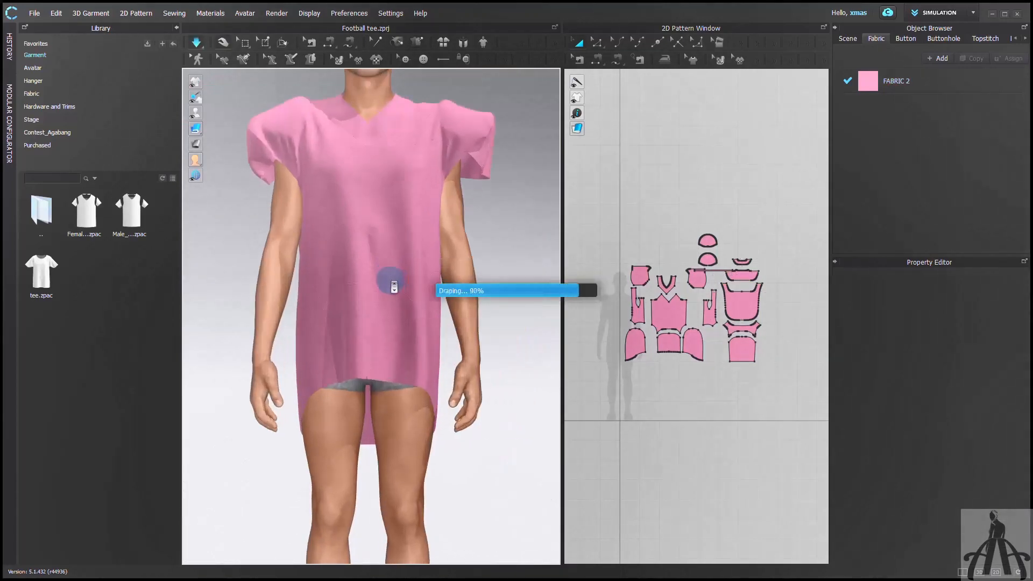
right_drag(276, 272, 212, 254)
key(2)
Step: Add a midpoint to the upper sleeve's lower edge and convert the points on one half to curve points
scroll(709, 261, down, 5)
scroll(713, 267, up, 6)
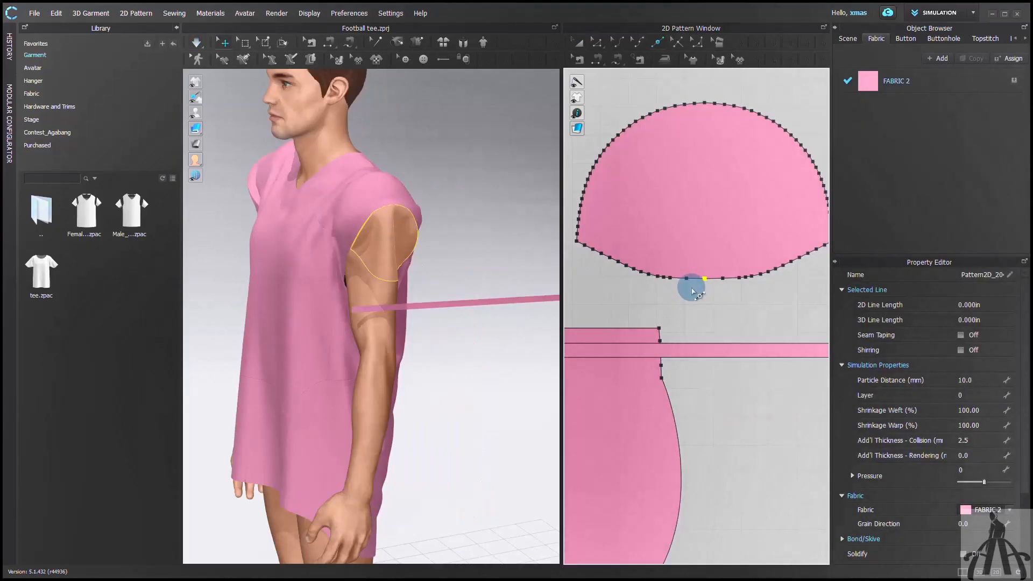
drag(692, 291, 584, 241)
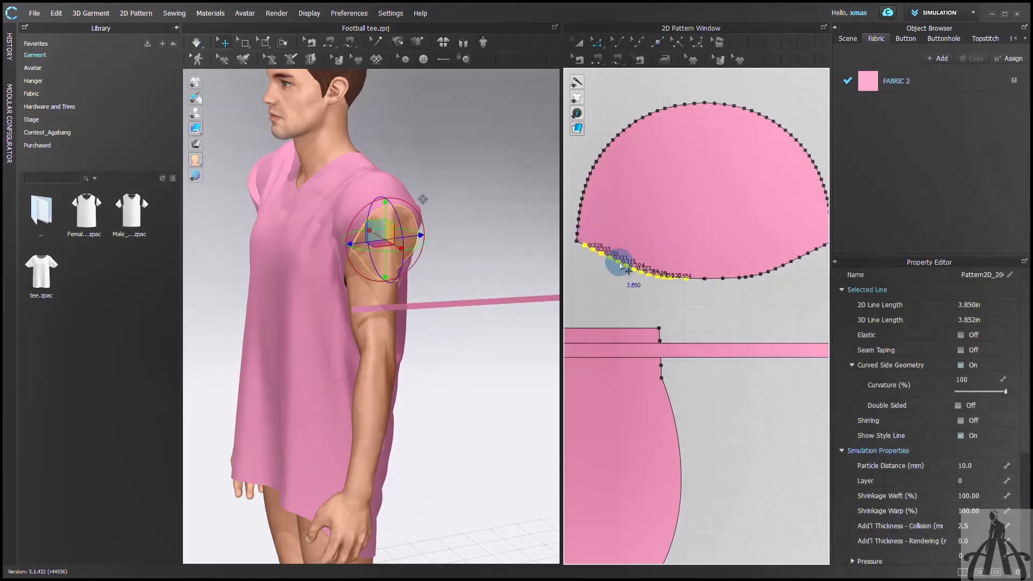
scroll(622, 266, down, 1)
right_click(620, 263)
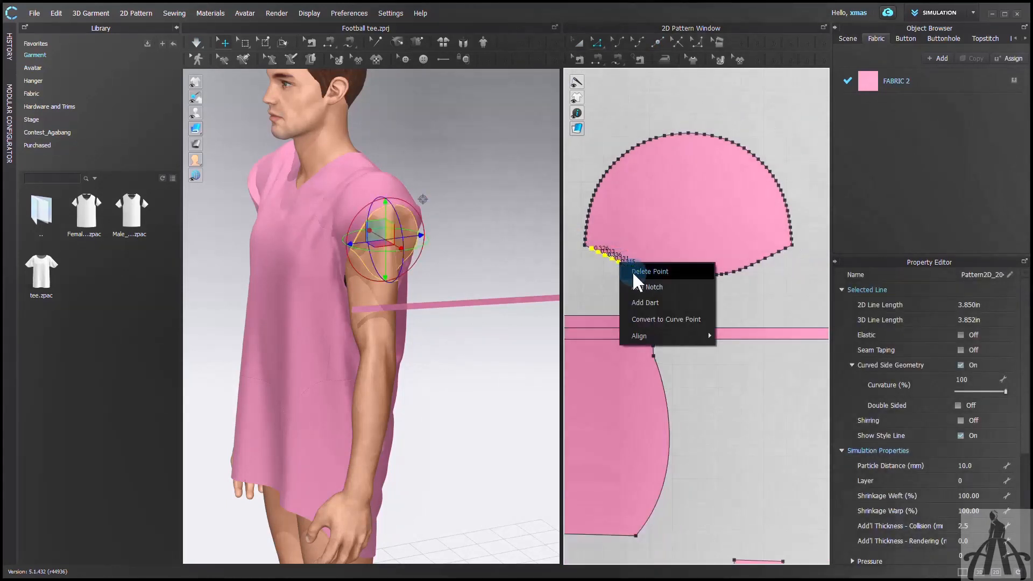
click(665, 314)
Step: Convert the points on the other half of the upper sleeve's lower edge to curve points
click(775, 270)
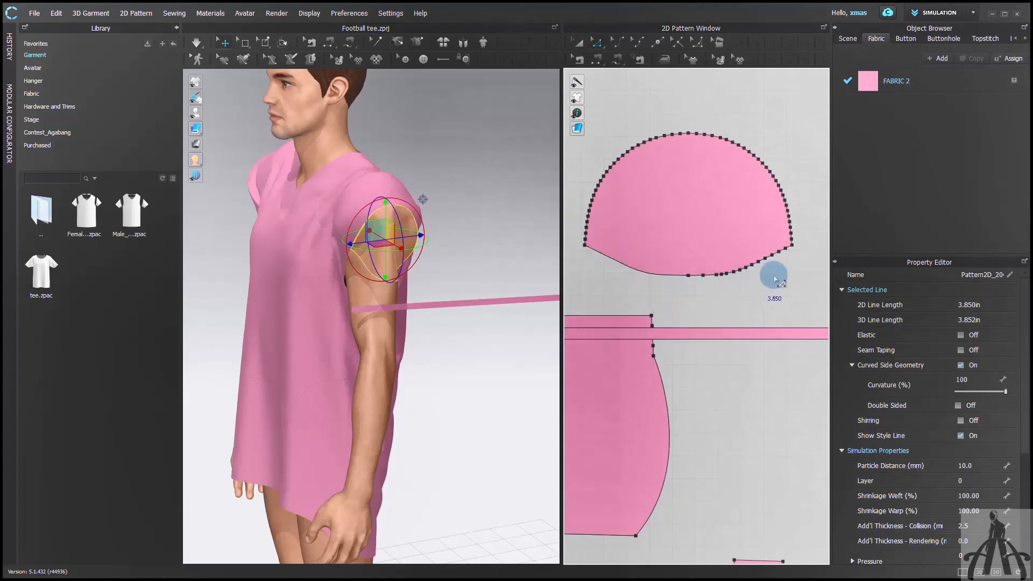
scroll(797, 271, up, 1)
click(733, 259)
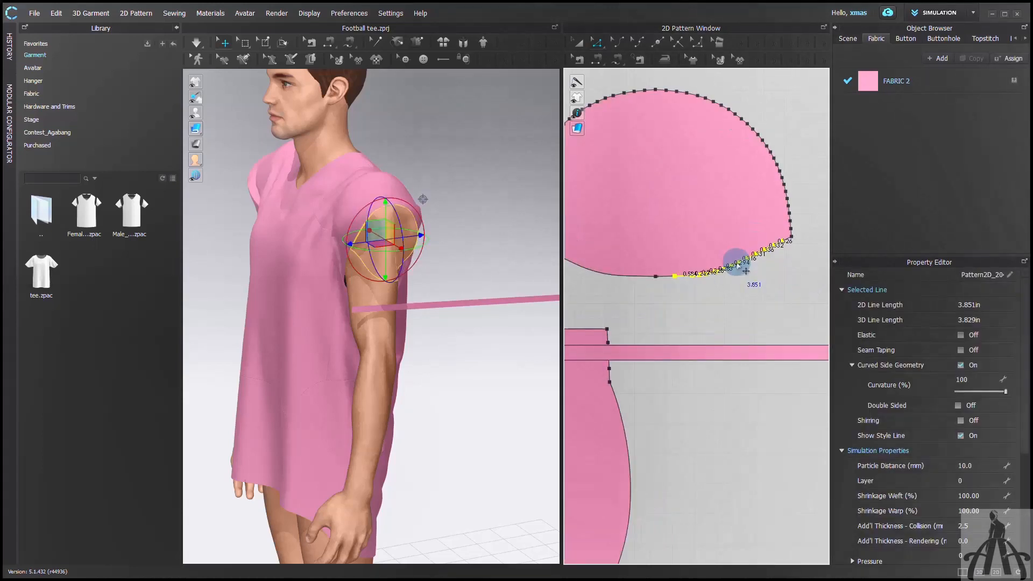
right_click(737, 263)
click(778, 319)
click(729, 305)
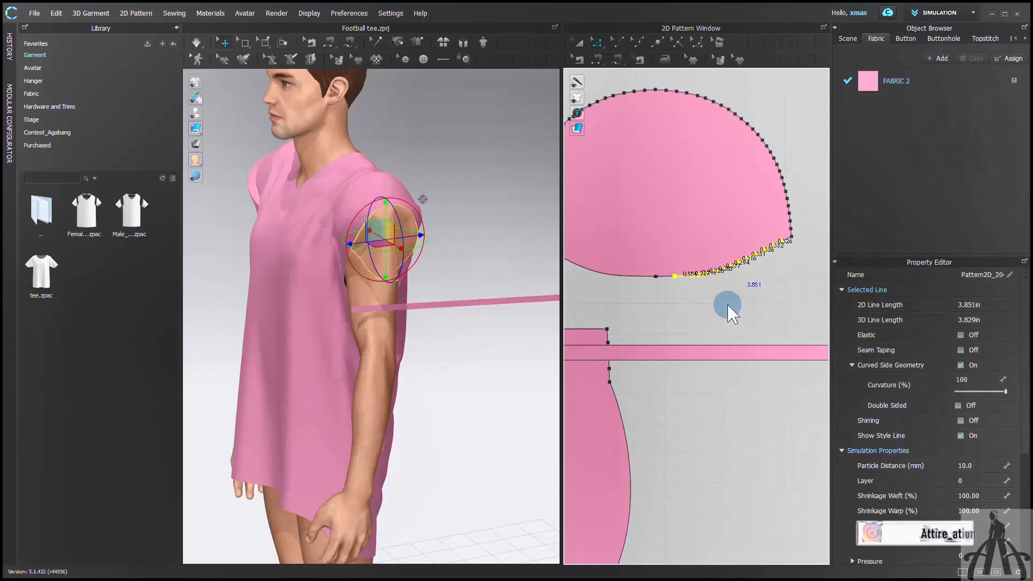
scroll(726, 310, down, 3)
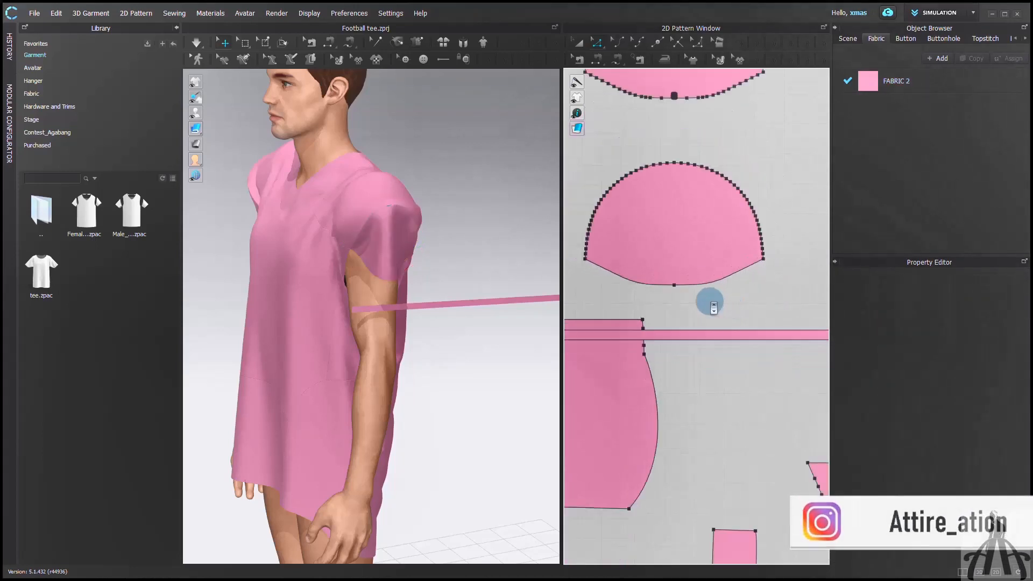
Step: Split the upper edge of the long cuff band into two equal segments
click(751, 326)
right_click(751, 325)
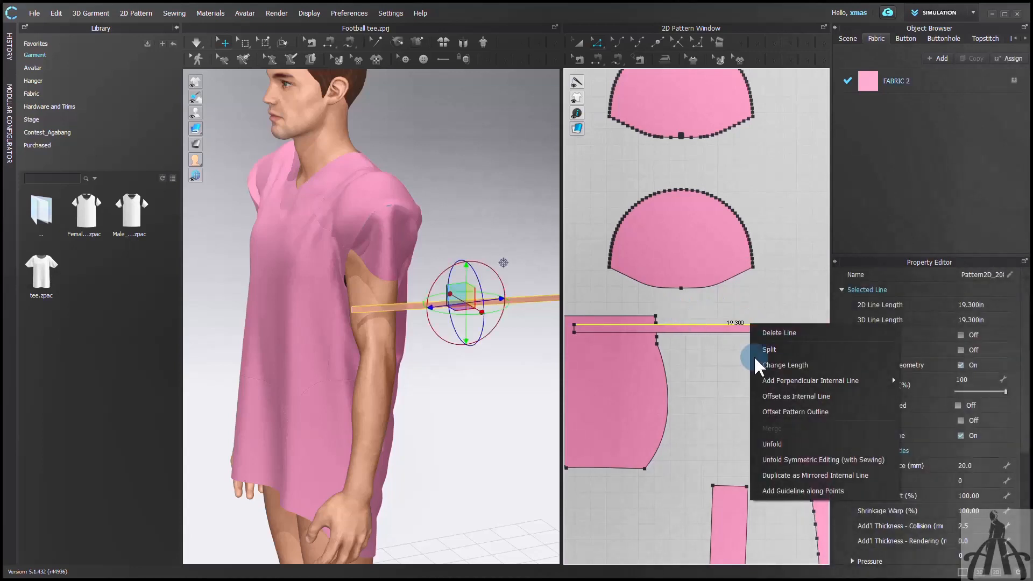
click(770, 350)
click(480, 311)
click(488, 385)
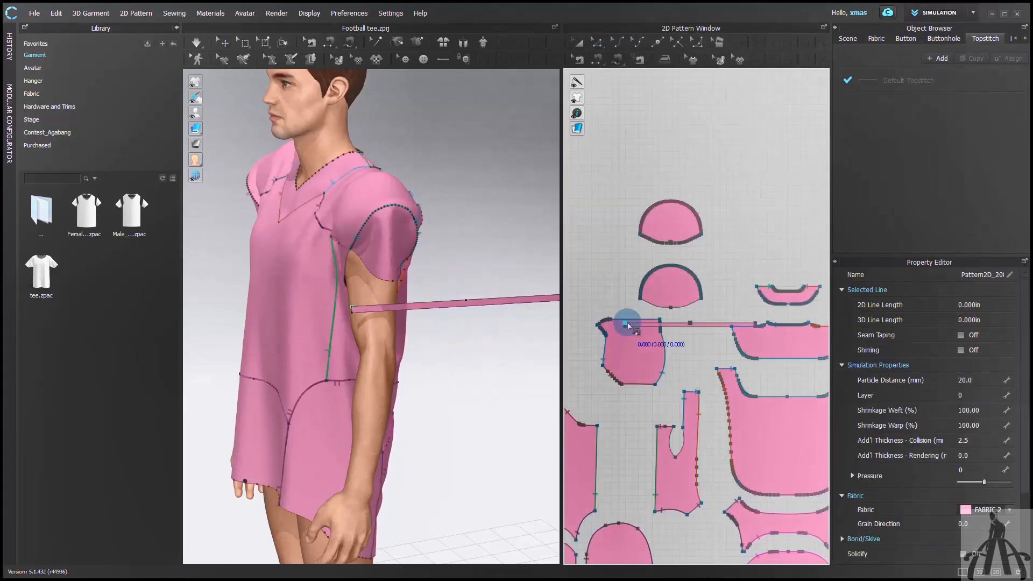
Step: Sew the cuff band's upper edge to the upper sleeve's lower edge and the side panel's armhole, and simulate the garment
drag(628, 326, 754, 325)
drag(674, 456, 674, 392)
scroll(641, 300, up, 4)
click(638, 296)
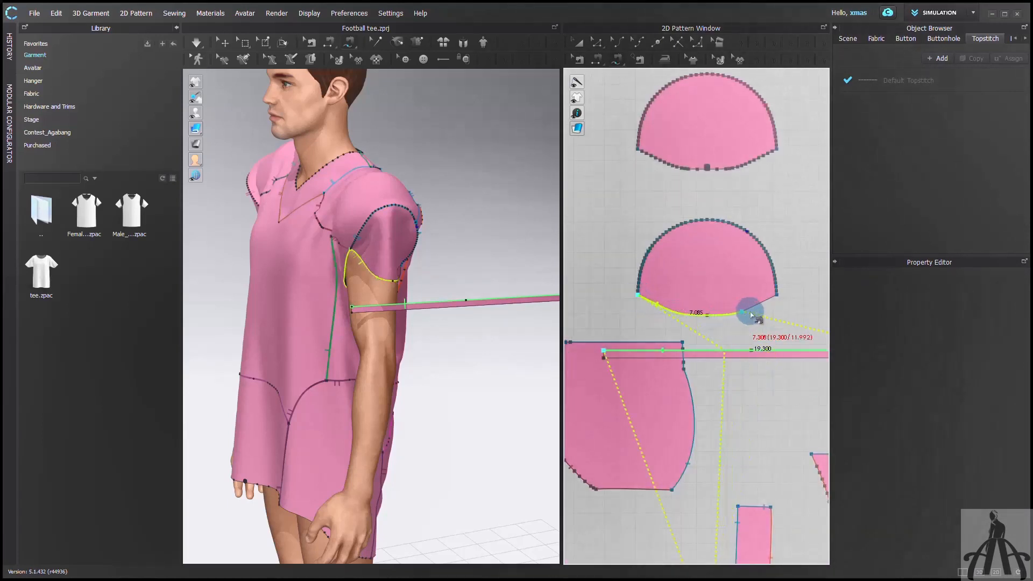
click(777, 295)
scroll(715, 492, down, 3)
scroll(725, 427, up, 4)
click(724, 427)
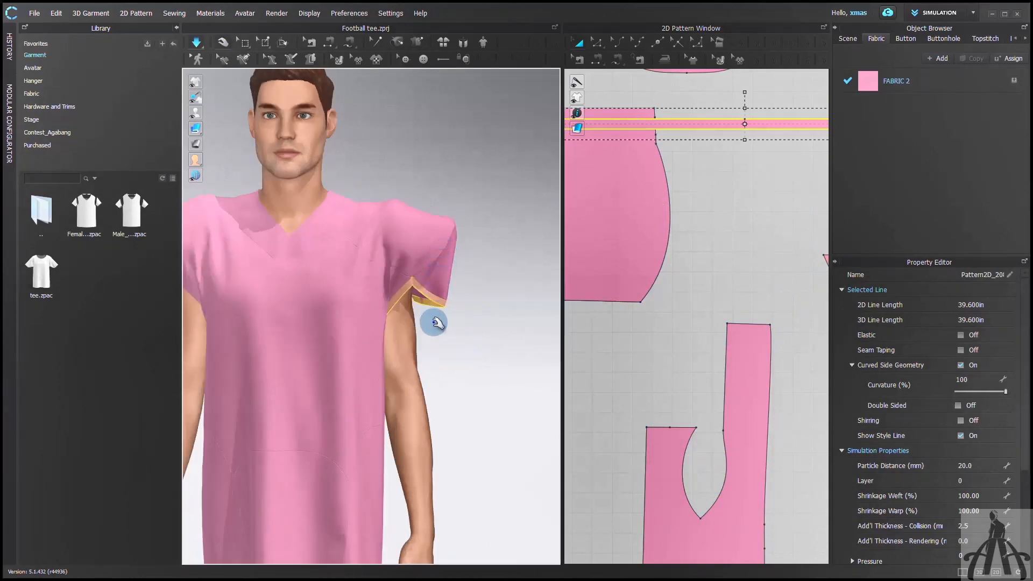
right_drag(369, 323, 339, 323)
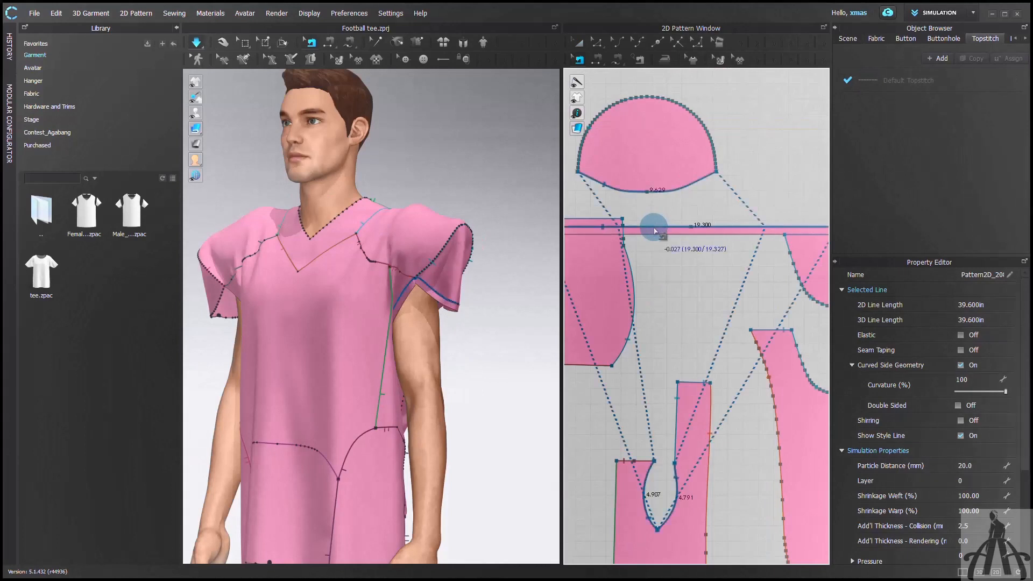
Step: Inspect the cuff band's seam and add a point on the band's upper edge where the sleeve and armhole seams meet
click(655, 230)
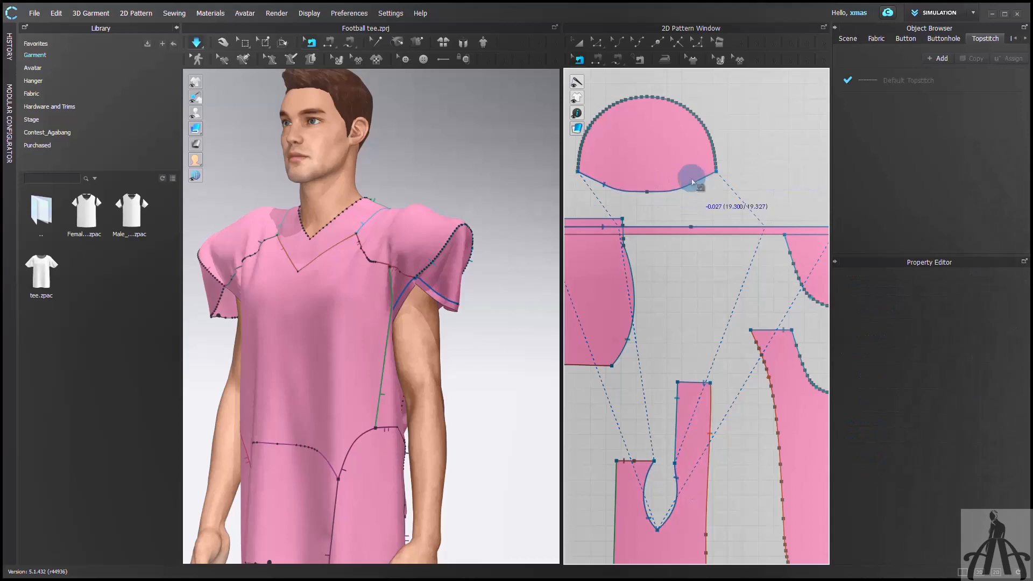
scroll(684, 239, down, 2)
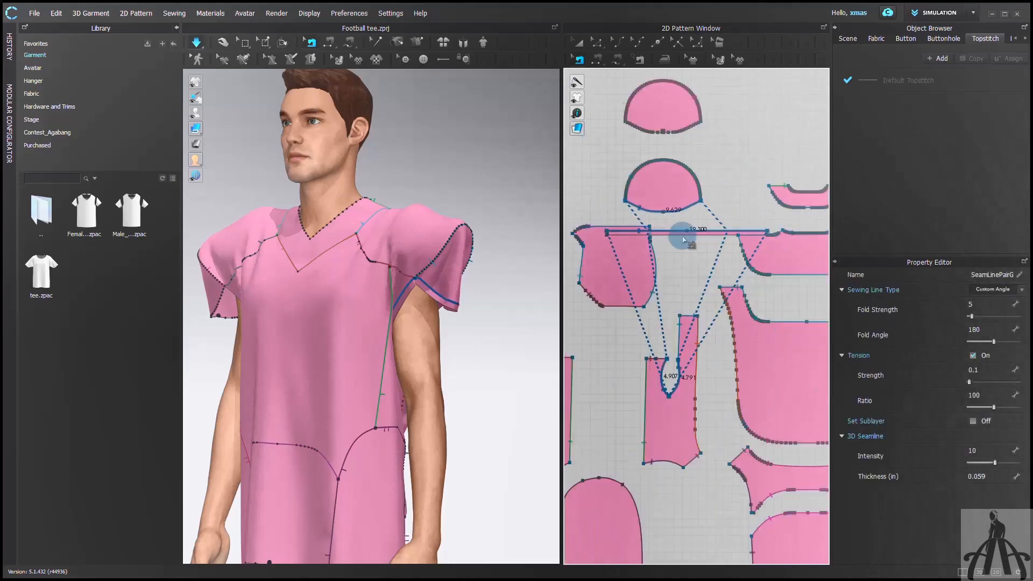
scroll(684, 238, up, 2)
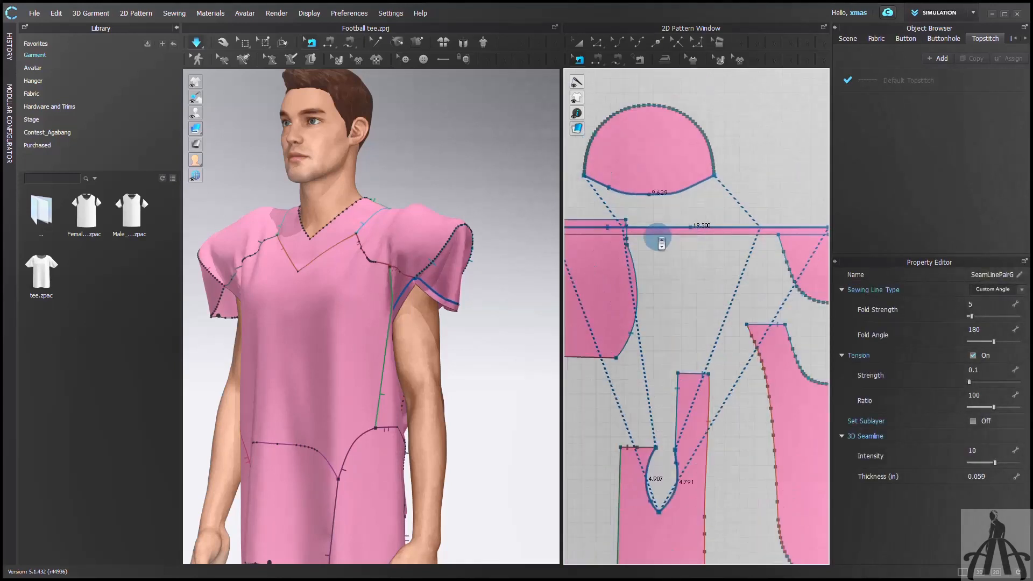
scroll(599, 232, up, 3)
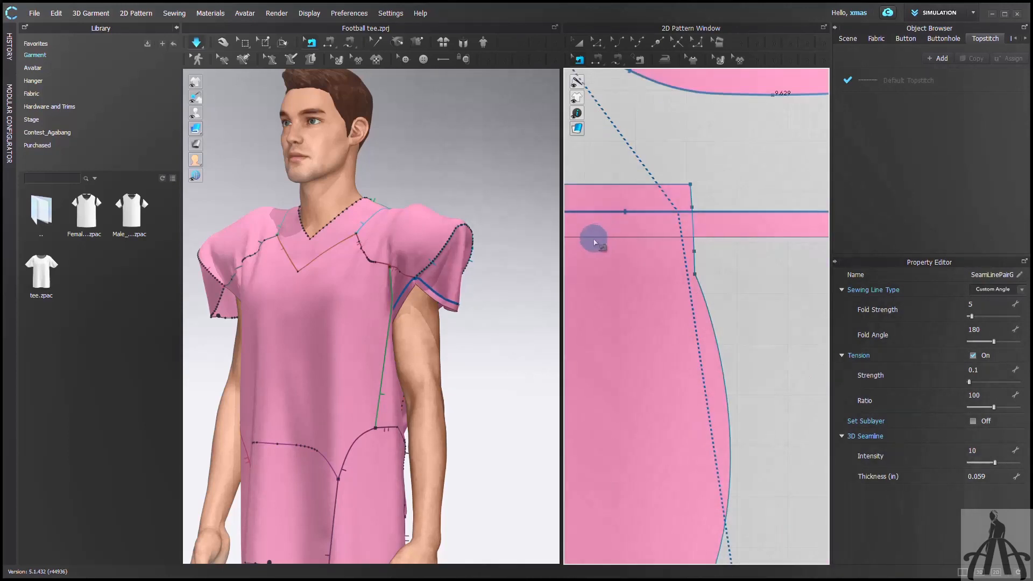
scroll(595, 242, down, 4)
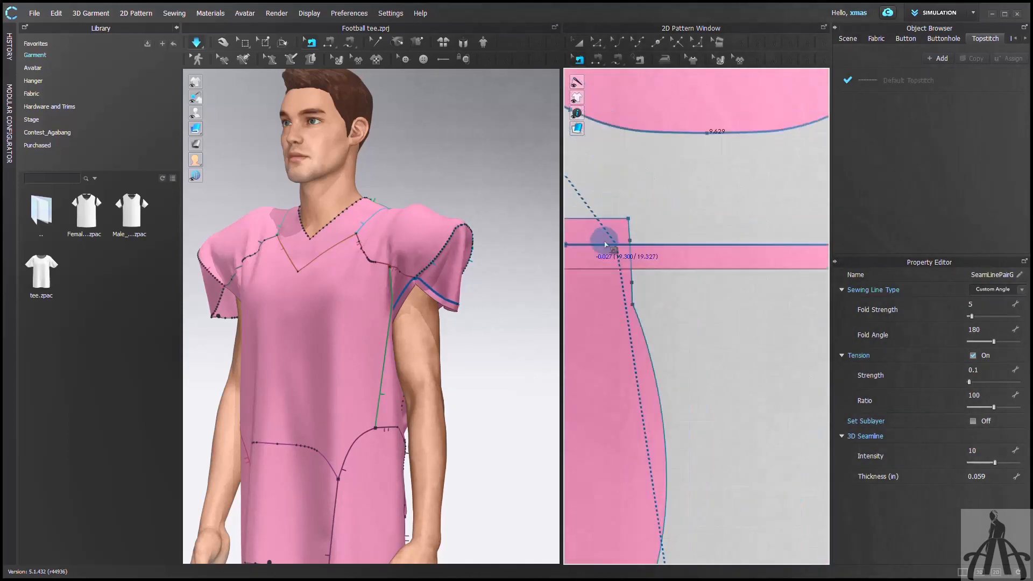
scroll(608, 246, up, 3)
key(x)
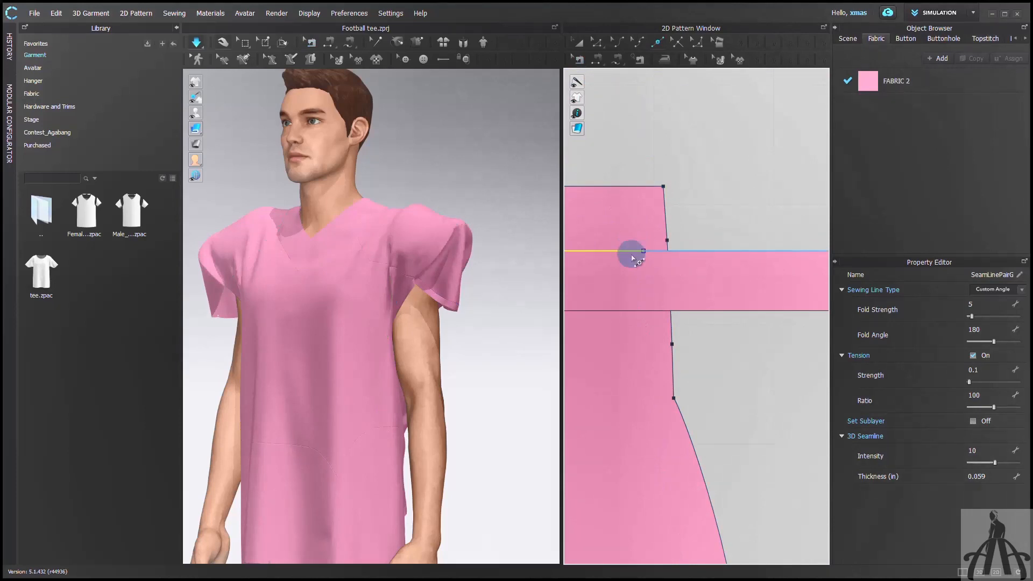
key(b)
Step: Add a second point on the band's upper edge at the other end of the sleeve seam
scroll(615, 261, down, 8)
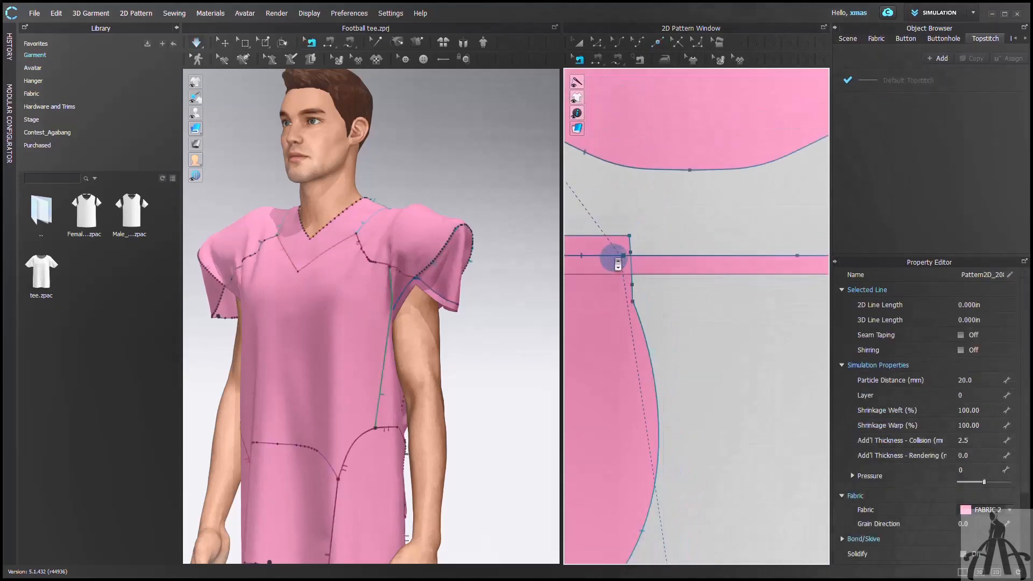
scroll(743, 261, up, 8)
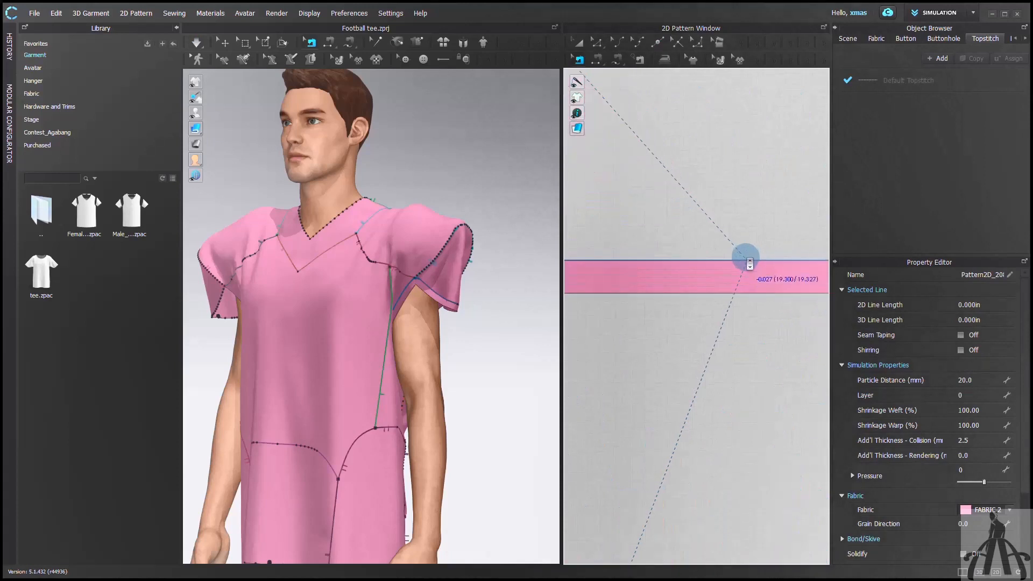
key(x)
click(740, 262)
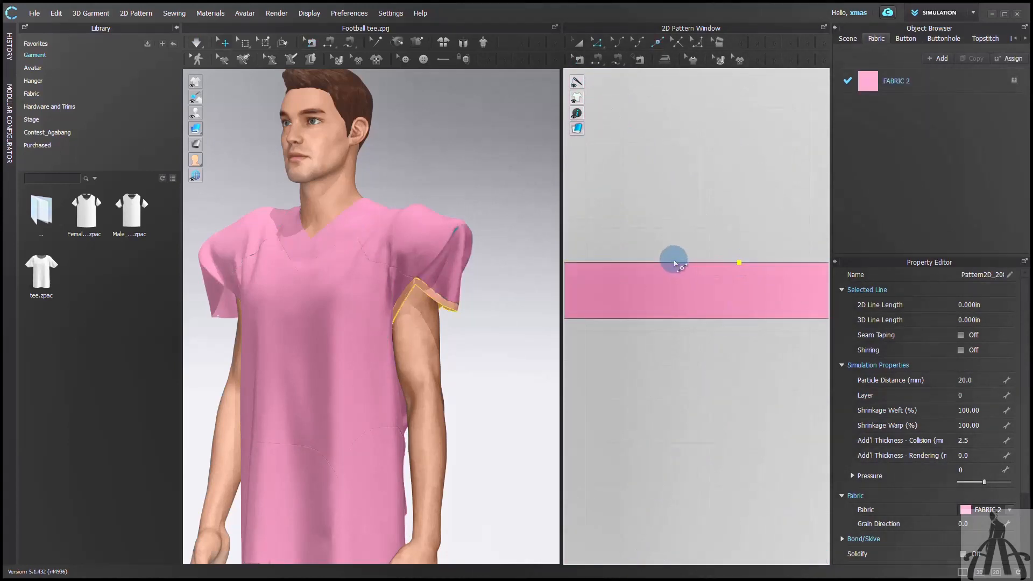
Step: Make the cuff band's upper-edge segment elastic with strength 24.3 and ratio 40, simulate, and reduce the ratio to 30
click(679, 264)
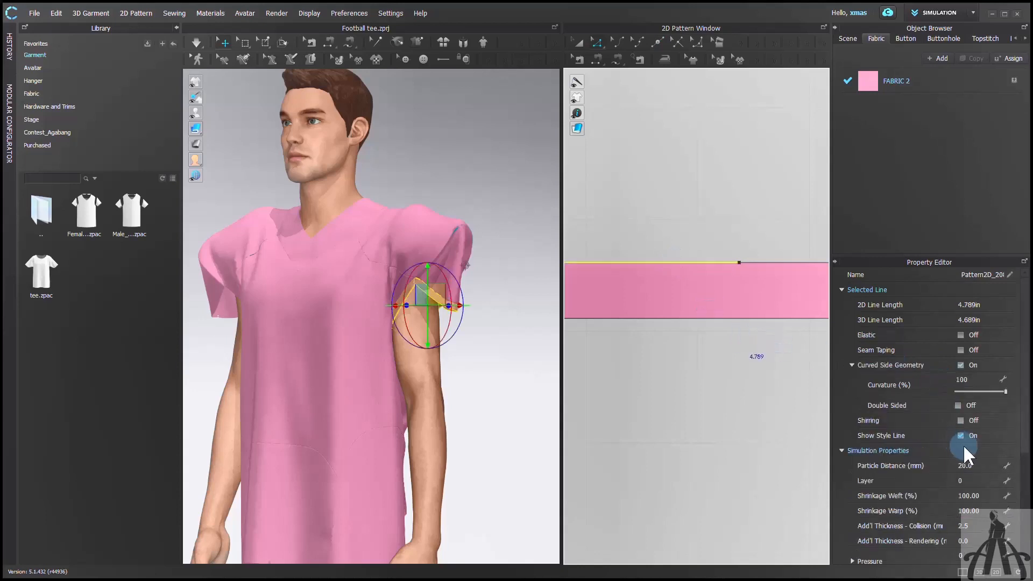
click(960, 335)
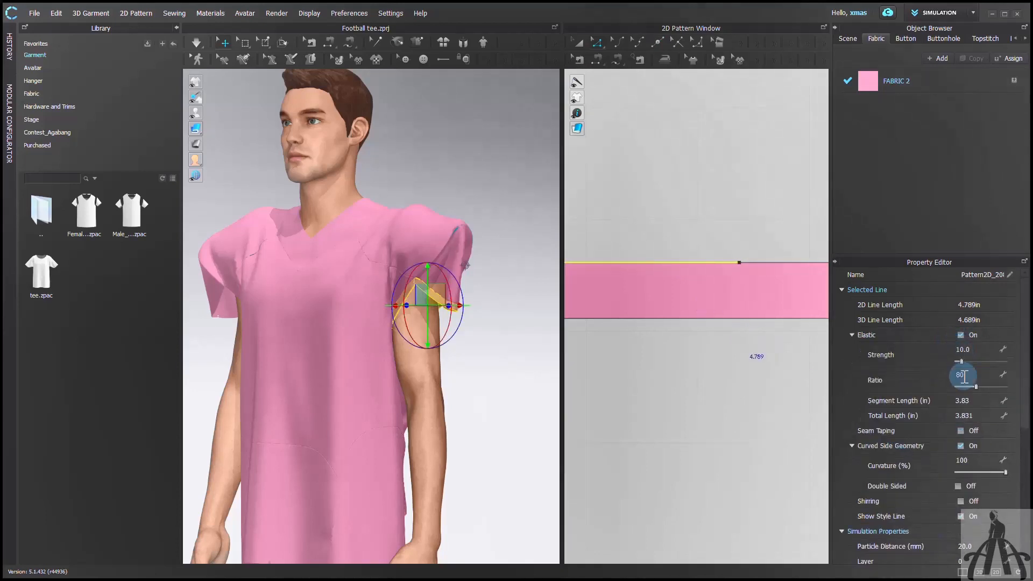
drag(964, 360, 967, 362)
click(967, 376)
text(40)
key(Return)
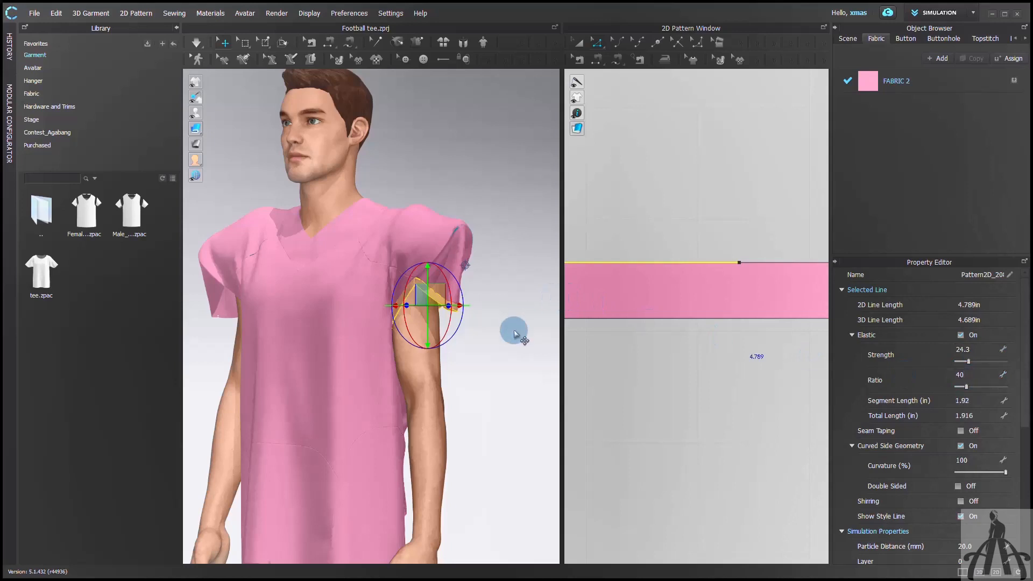
key(space)
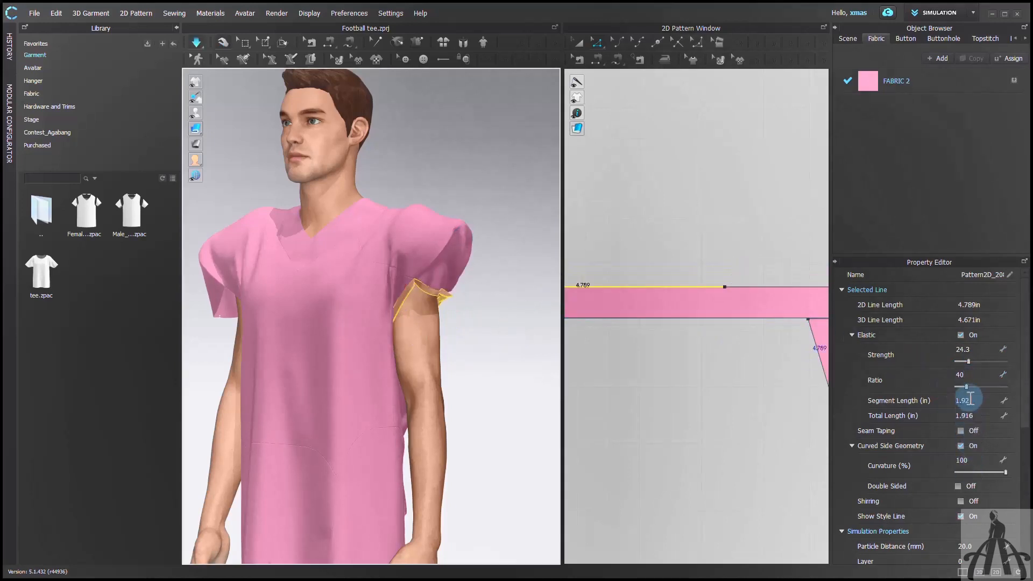
click(965, 379)
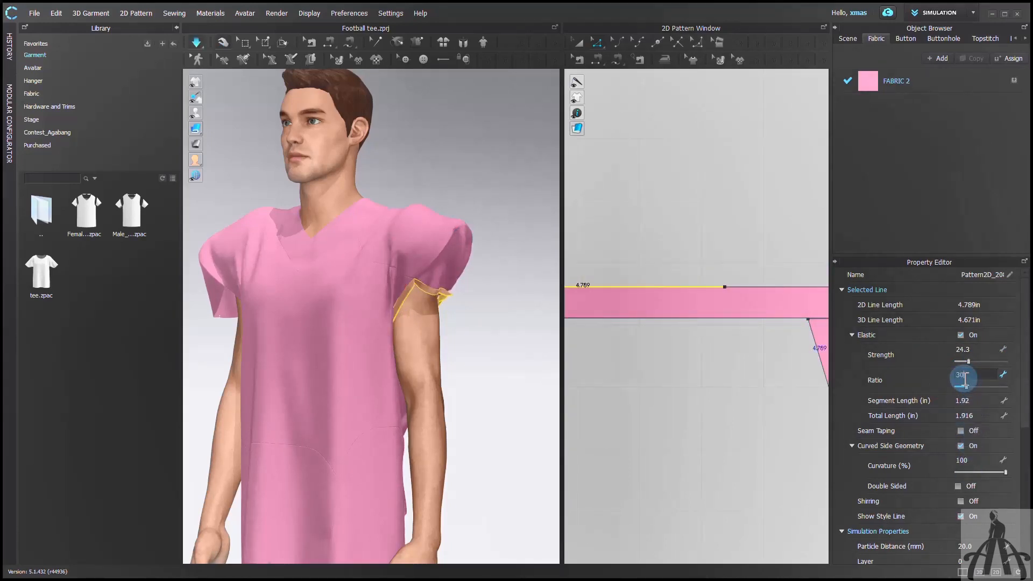
Step: Split off a matching segment on the cuff band's lower edge, make it elastic with ratio 40, and simulate the garment
scroll(775, 392, down, 3)
scroll(761, 380, up, 2)
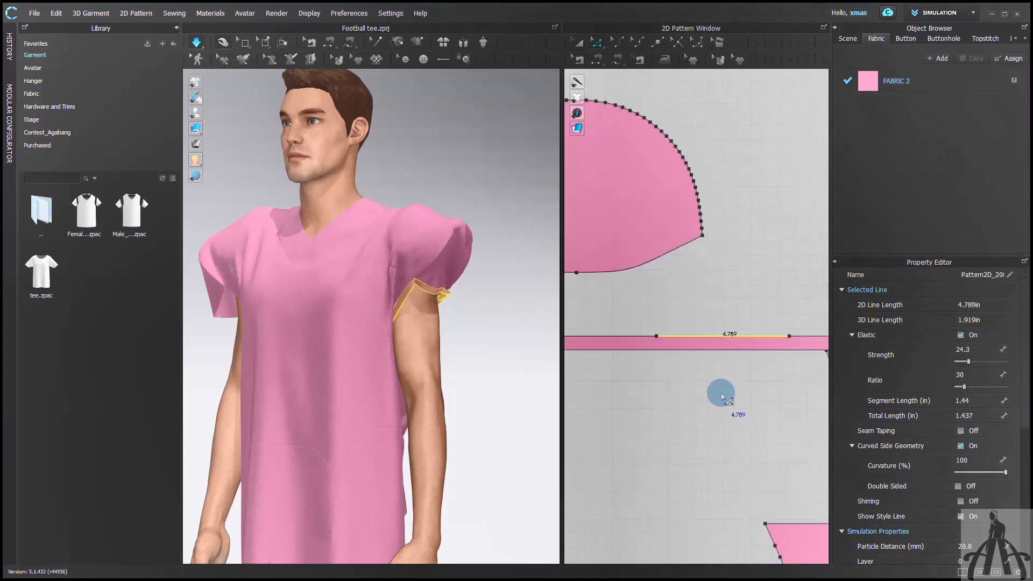
scroll(721, 397, up, 2)
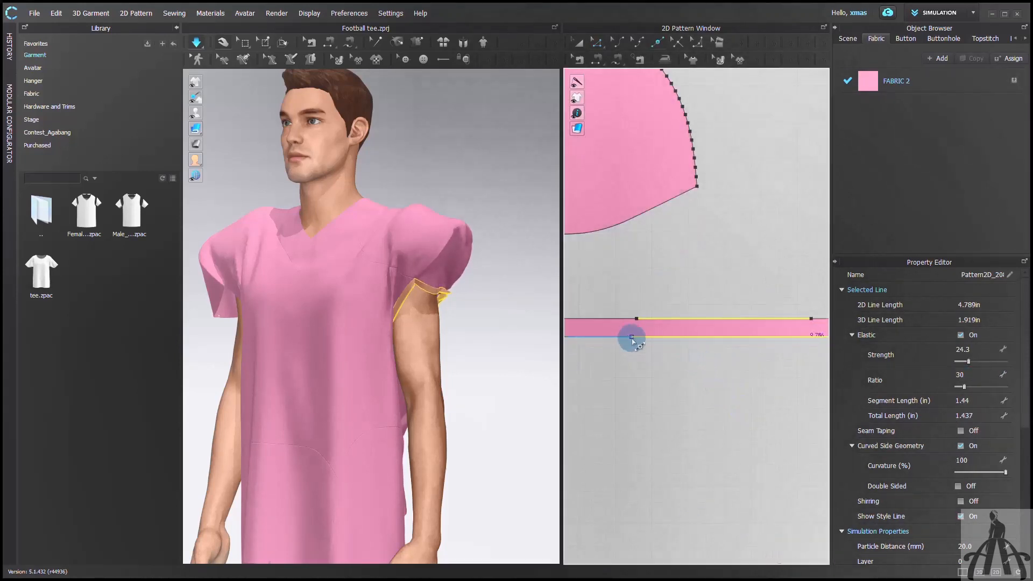
drag(639, 340, 792, 345)
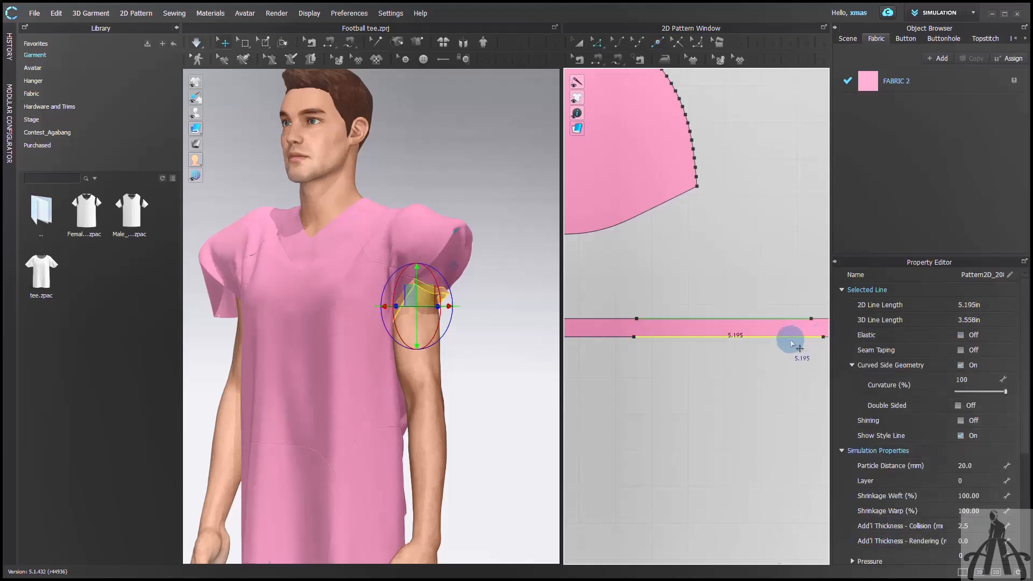
click(960, 335)
click(970, 376)
text(40)
key(Return)
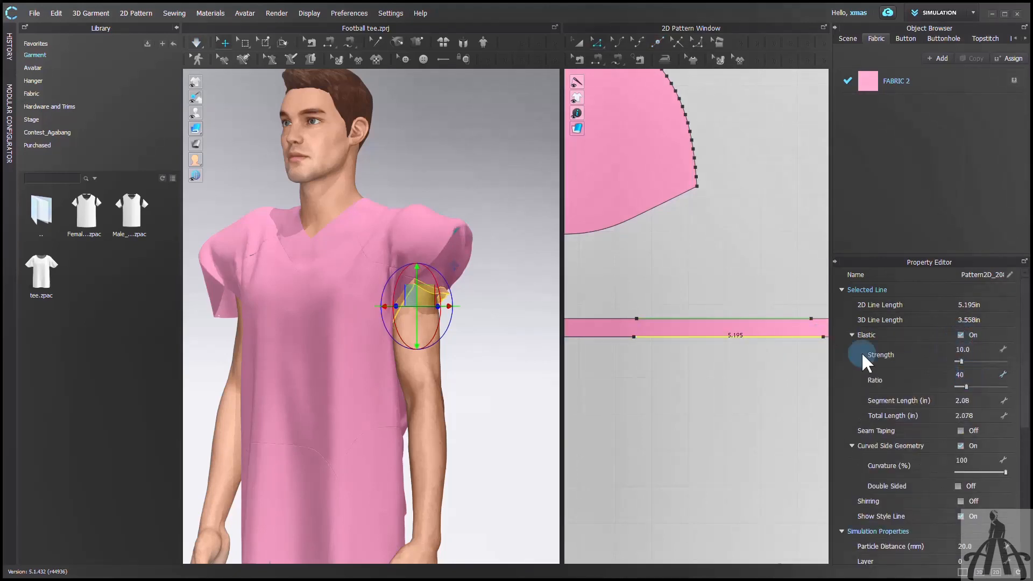
click(521, 349)
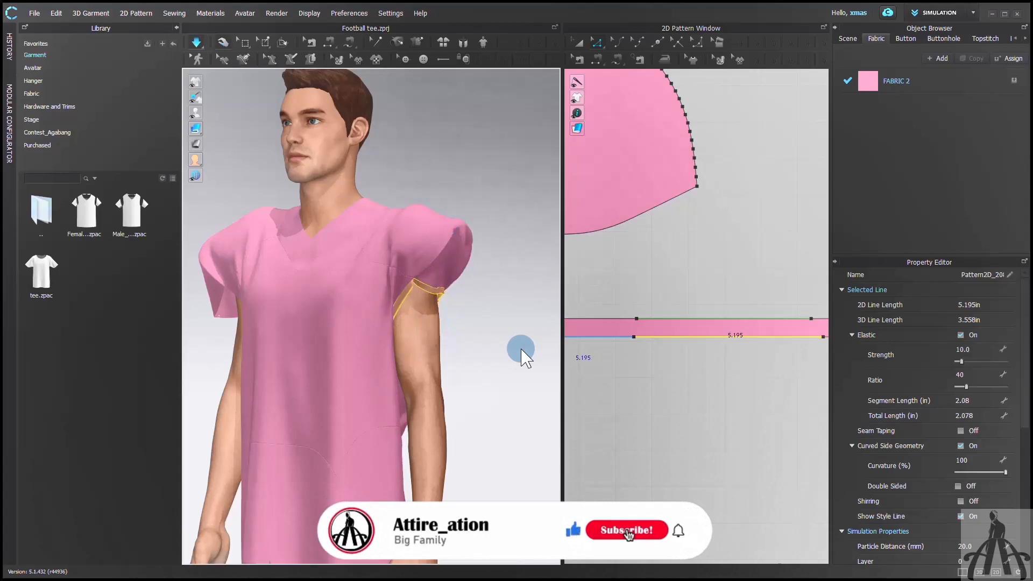
Step: Mirror-paste the cuff band between the two upper sleeve patterns and move the copy under the sleeve on the avatar's right arm
right_click(719, 237)
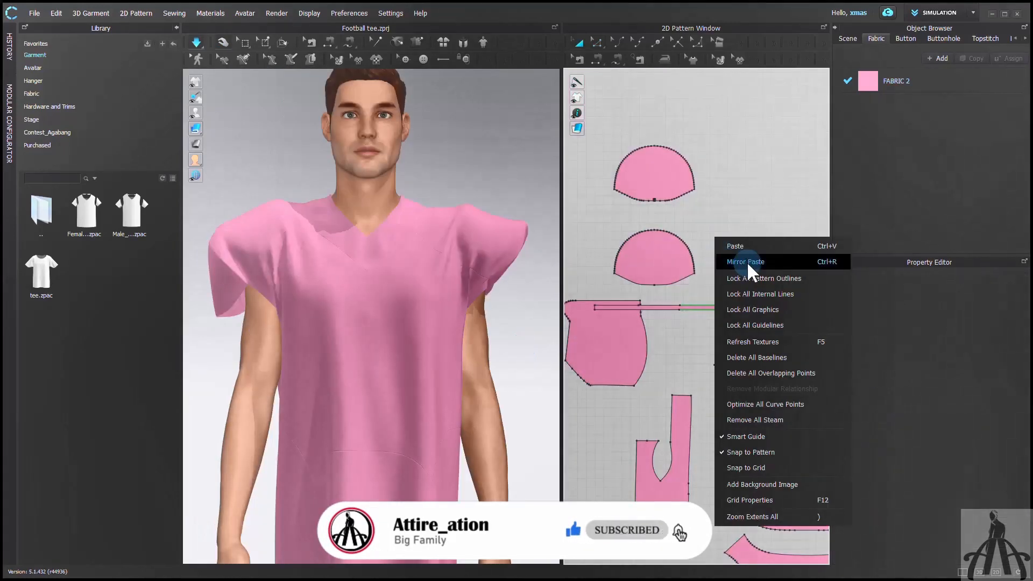
click(746, 261)
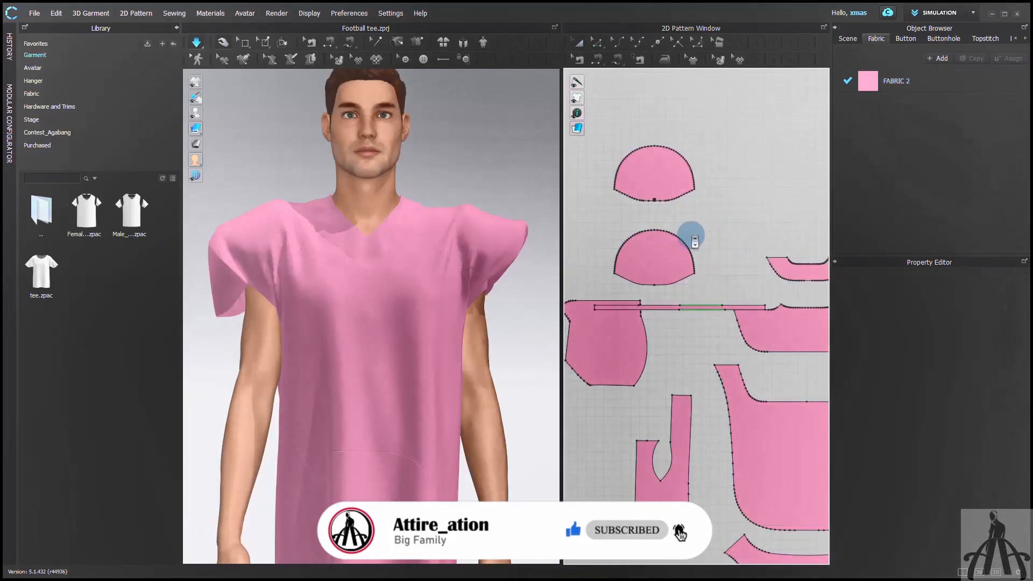
click(663, 232)
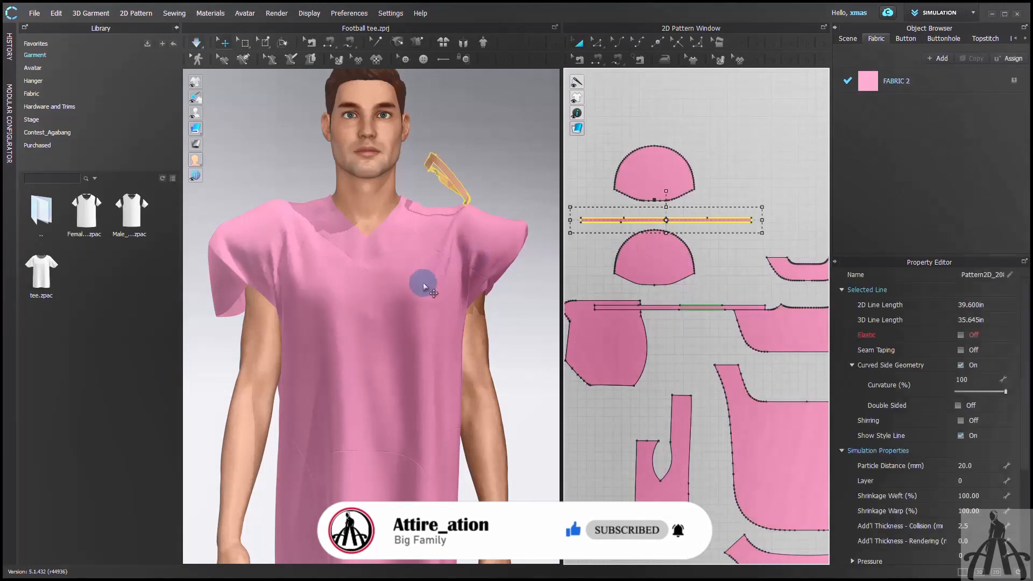
scroll(438, 224, down, 2)
click(441, 205)
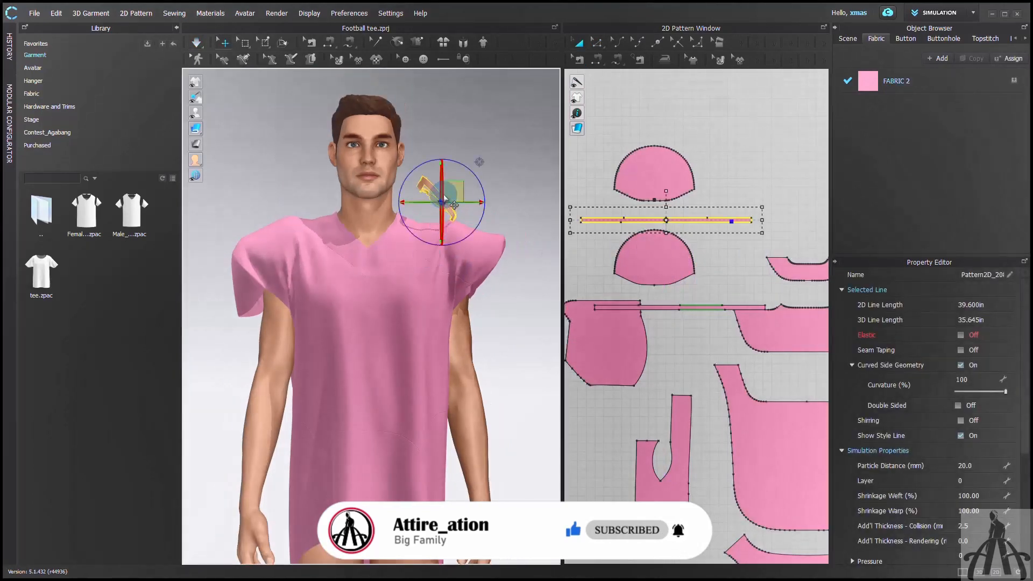
drag(423, 208, 288, 320)
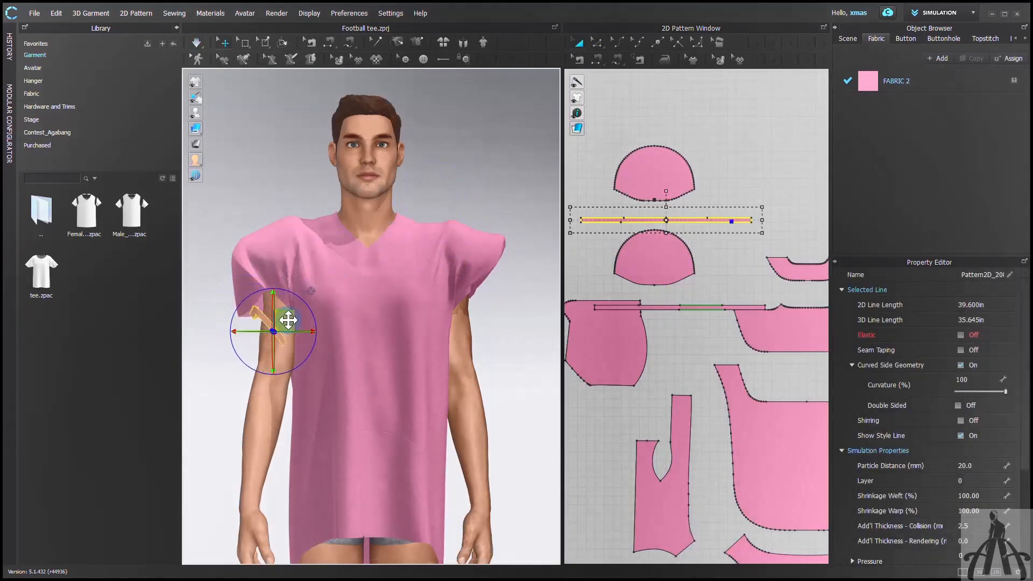
click(581, 218)
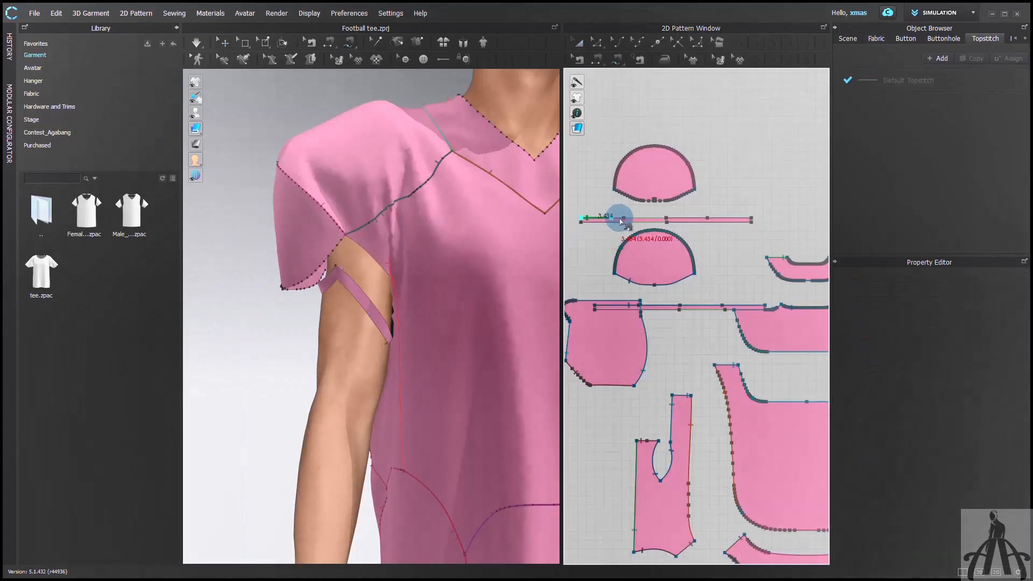
click(753, 217)
right_drag(430, 308, 535, 305)
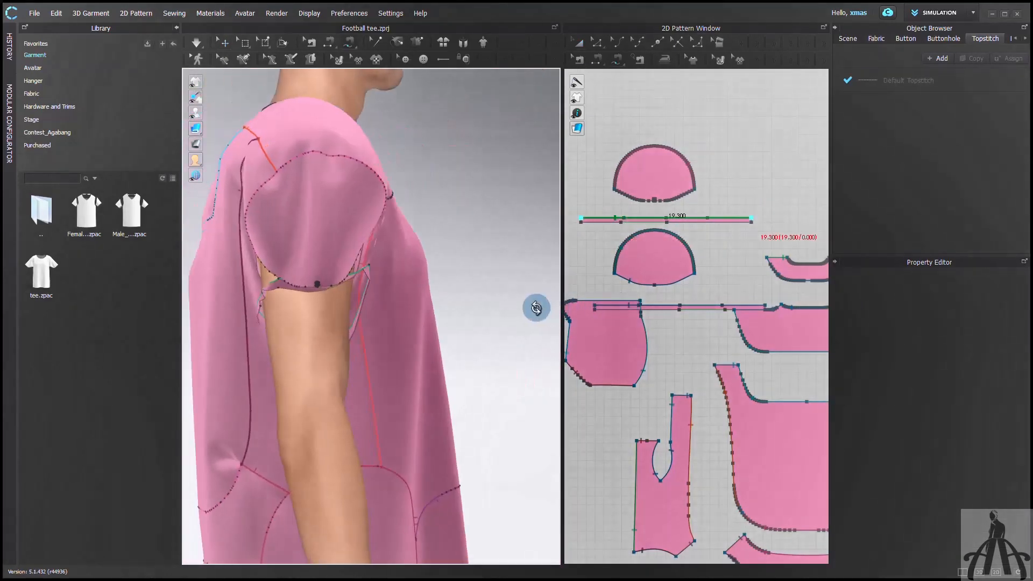
Step: Try to sew the copied cuff band's upper edge to the side panel's armhole curves and the sleeve's lower edge
click(581, 218)
click(752, 217)
middle_drag(711, 421, 538, 345)
scroll(639, 396, up, 3)
right_drag(430, 439, 609, 437)
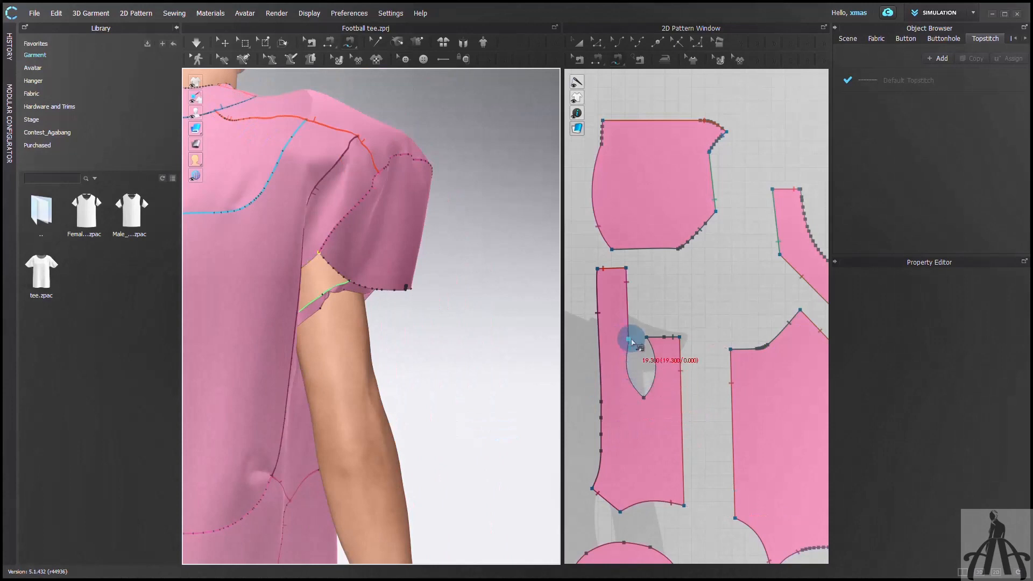
click(643, 397)
click(629, 339)
scroll(628, 326, down, 8)
click(697, 273)
click(728, 272)
scroll(618, 329, up, 8)
click(672, 271)
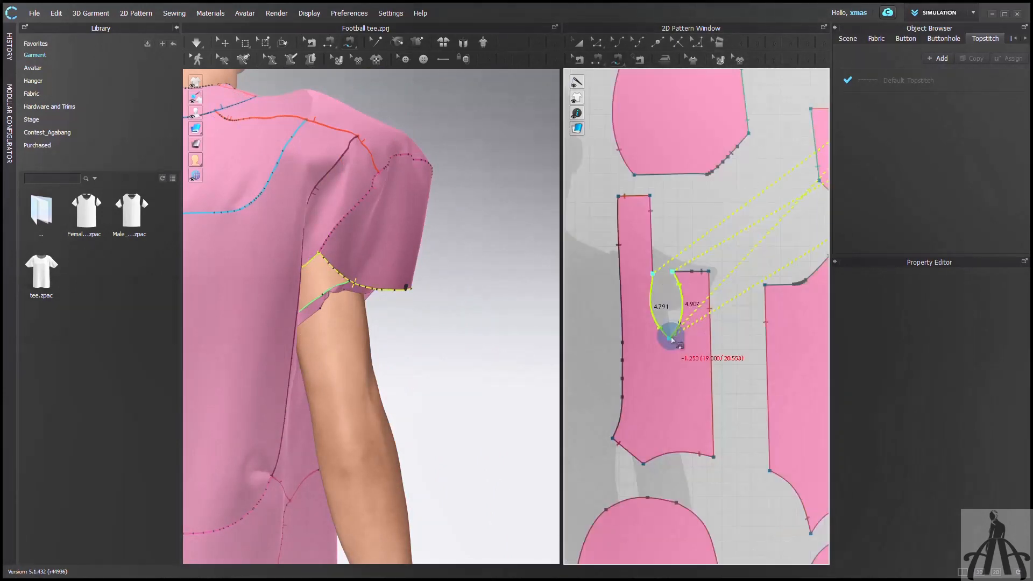
key(Return)
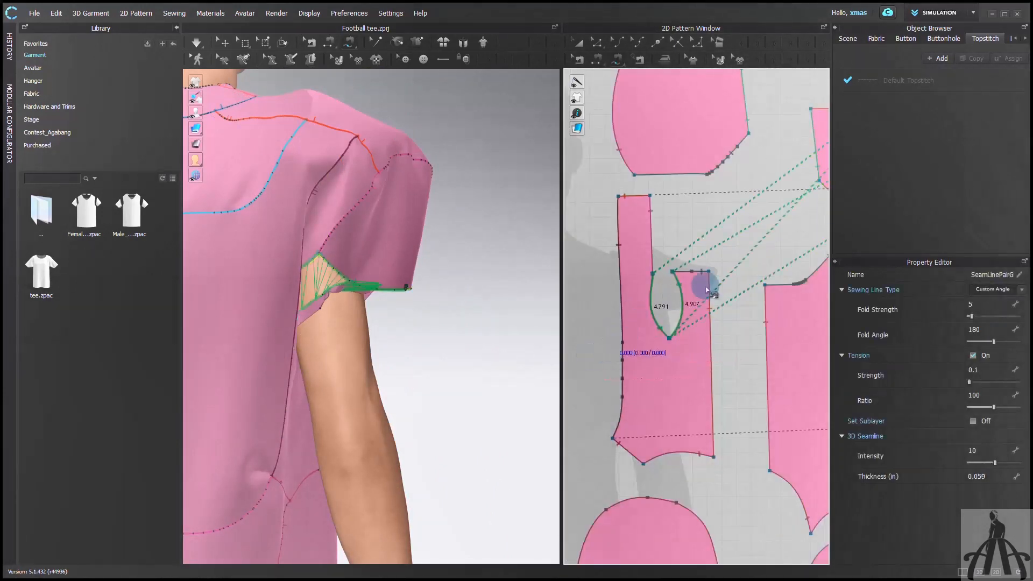
Step: Delete the stray S-shaped cluster of points from the lower edge of the topmost sleeve pattern
scroll(612, 284, down, 3)
scroll(761, 239, down, 5)
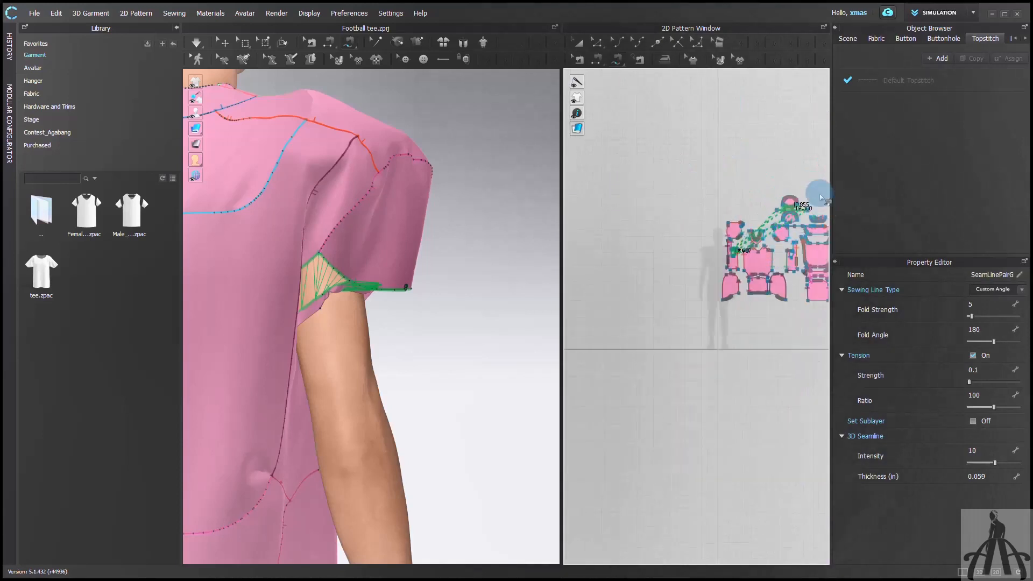
scroll(790, 208, up, 10)
scroll(662, 248, up, 6)
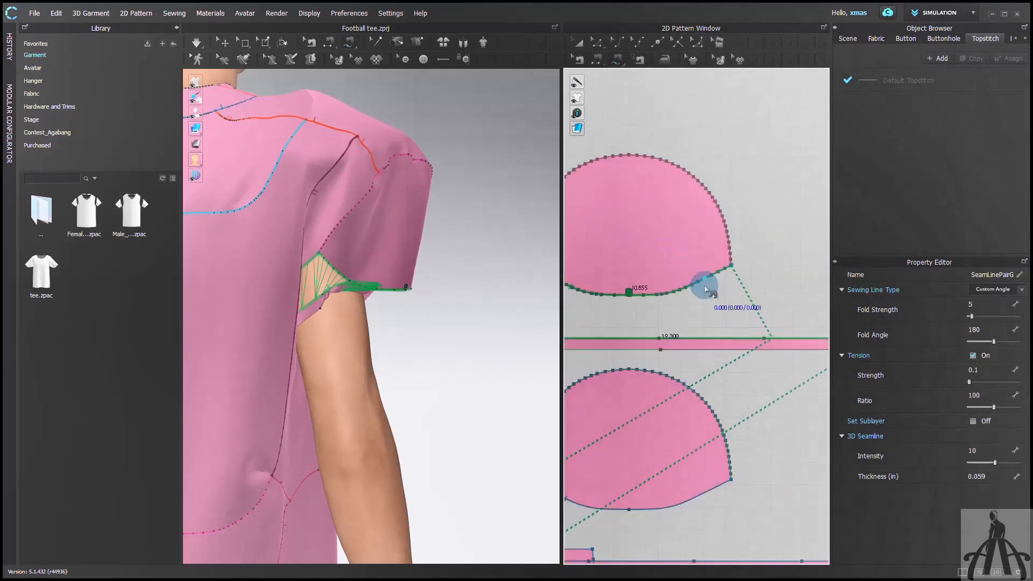
scroll(625, 295, up, 5)
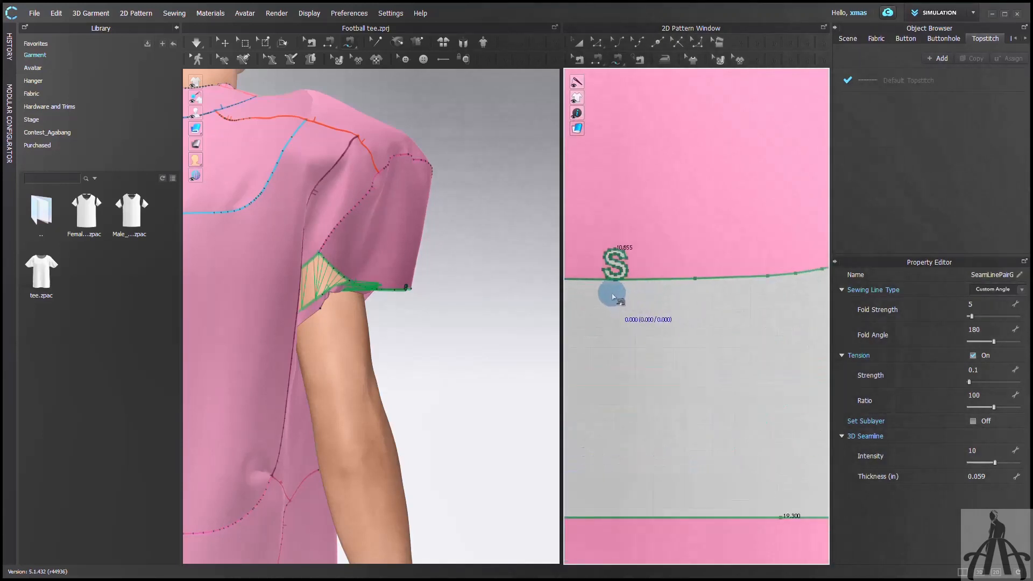
scroll(616, 299, up, 2)
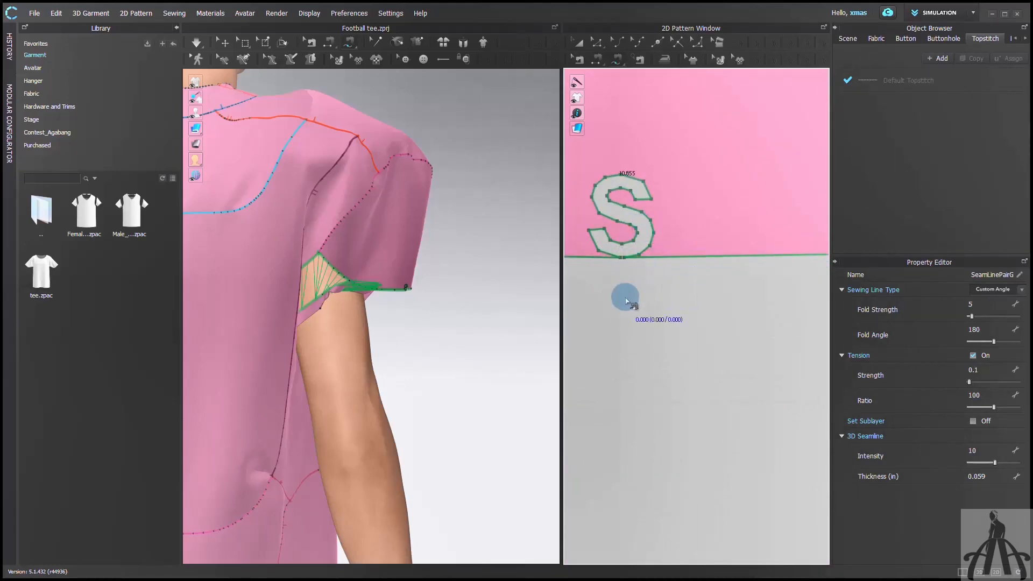
drag(603, 159, 677, 217)
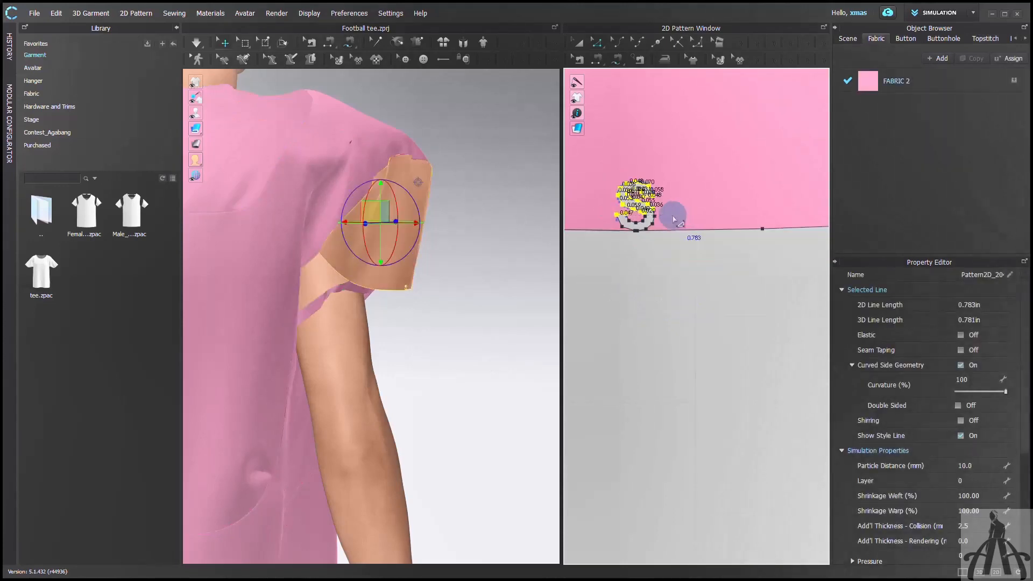
key(Delete)
drag(606, 184, 661, 220)
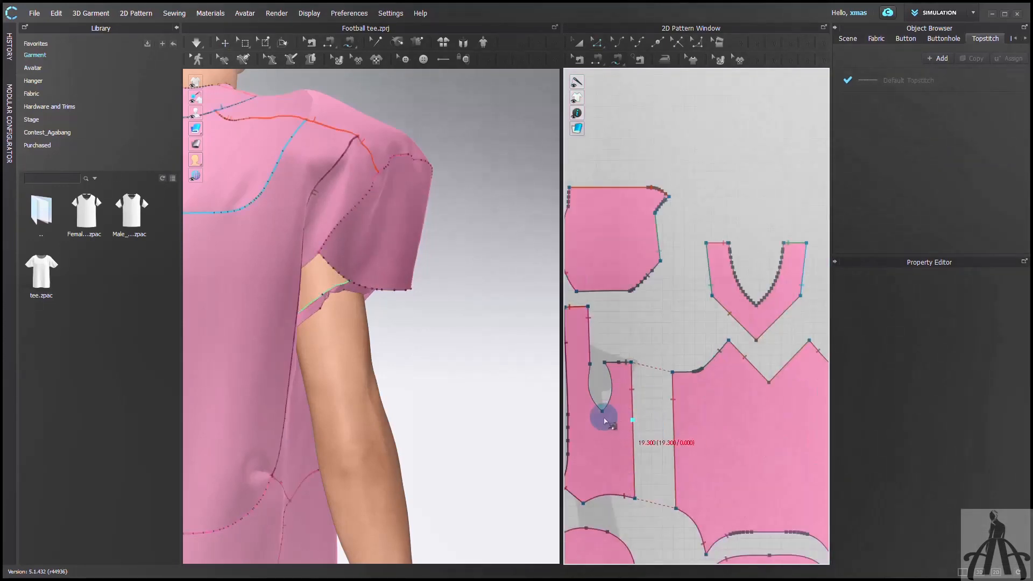
Step: Sew the copied cuff band's upper edge to the cleaned sleeve edge and both armhole curves, and simulate the garment
scroll(594, 371, down, 3)
scroll(686, 329, up, 10)
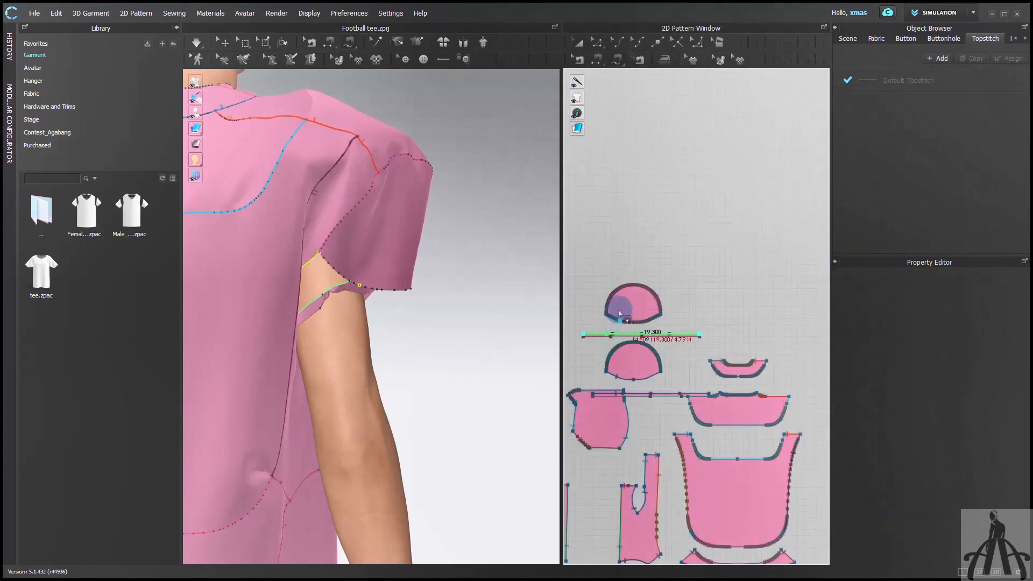
click(746, 326)
scroll(753, 360, down, 8)
scroll(619, 451, up, 10)
click(622, 349)
click(622, 484)
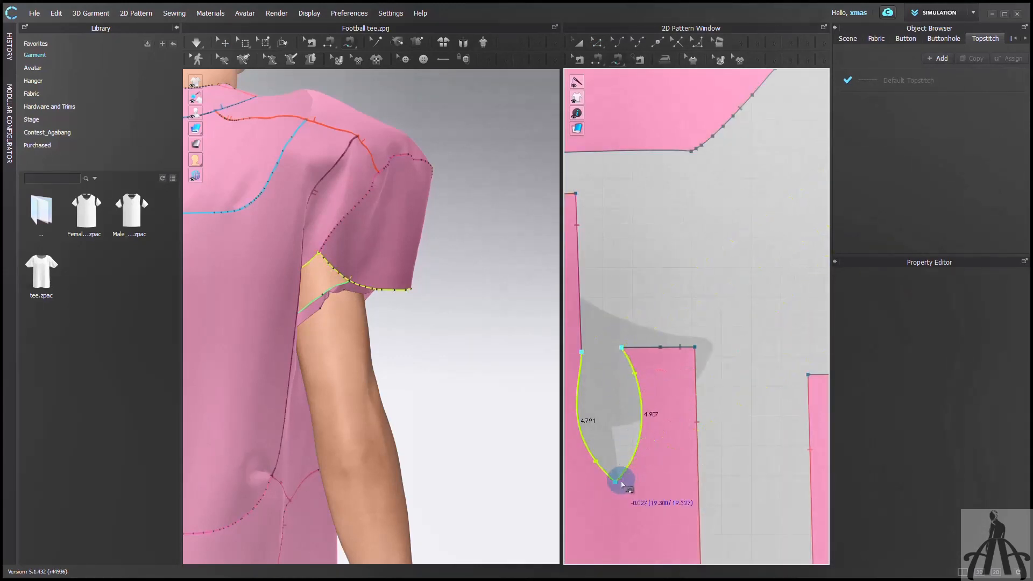
key(Return)
key(space)
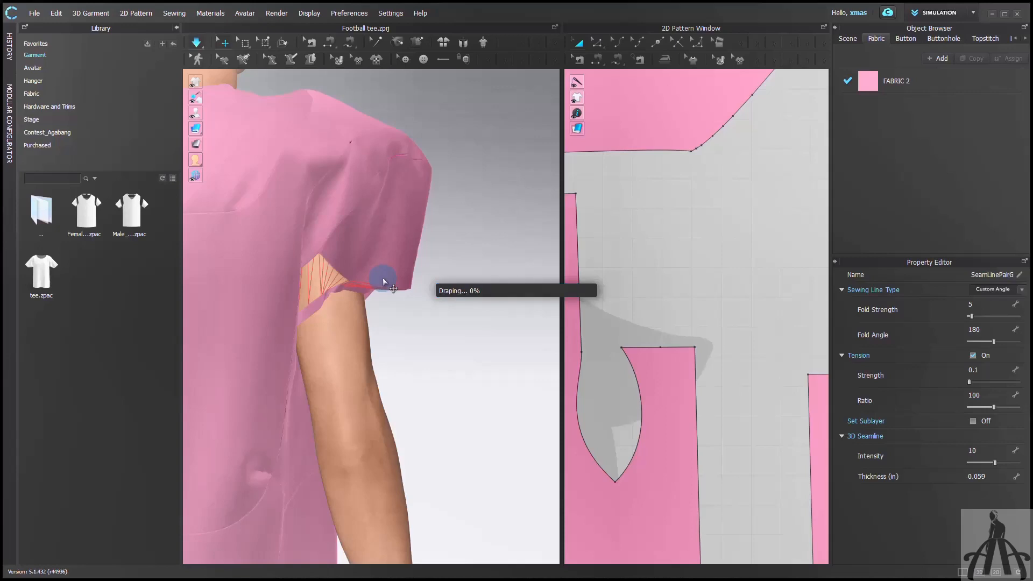
Step: Examine the draped jersey from the front and look over the 2D pattern layout
key(2)
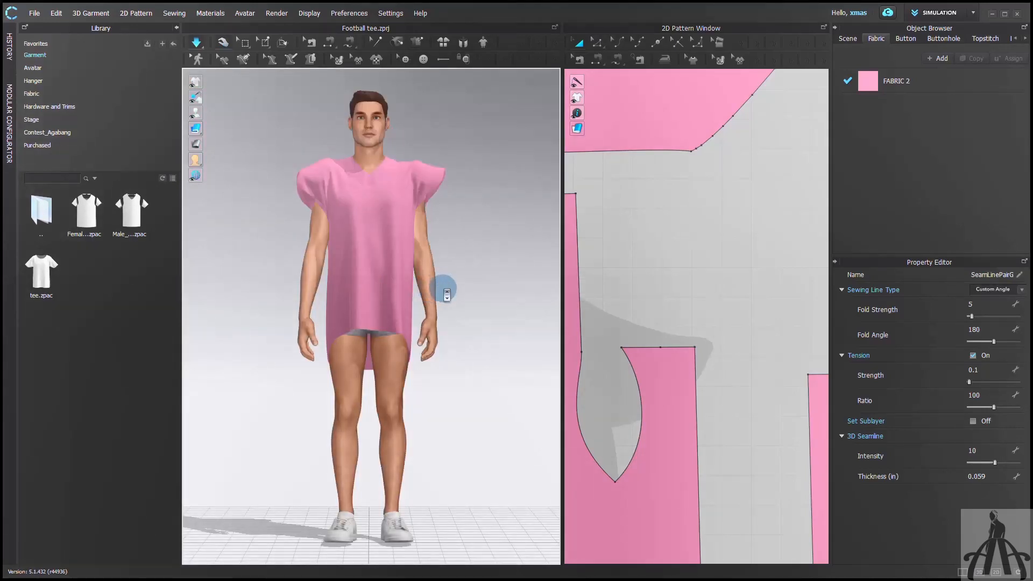
scroll(443, 289, up, 4)
middle_drag(469, 277, 472, 398)
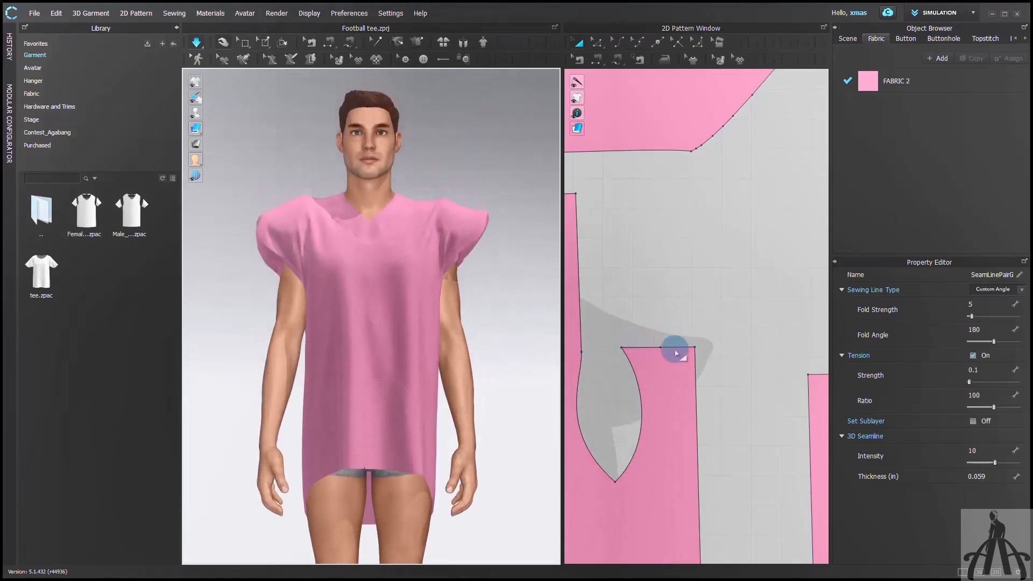
scroll(666, 342, down, 5)
scroll(667, 351, down, 3)
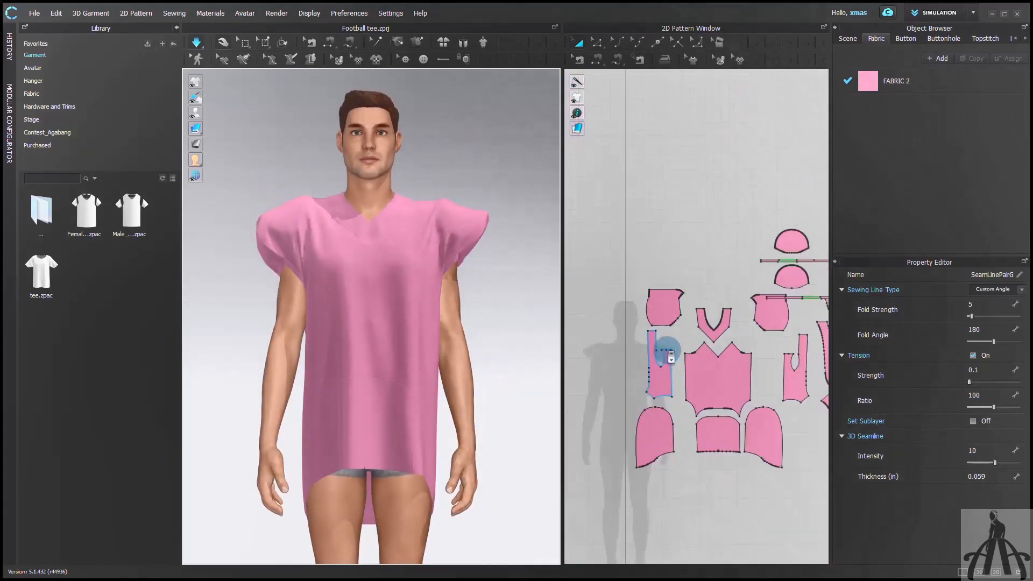
scroll(667, 350, down, 3)
scroll(738, 350, up, 3)
click(736, 354)
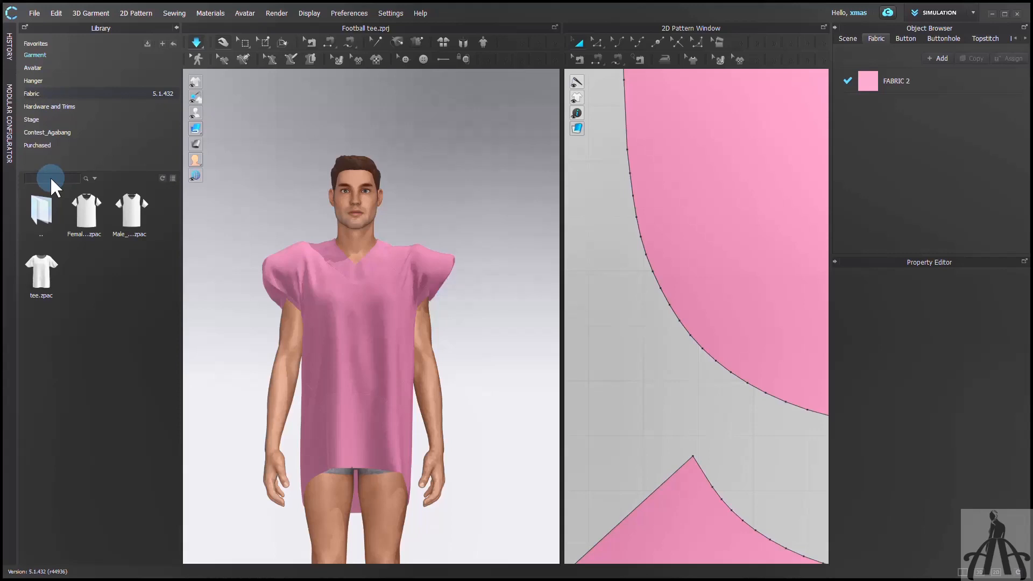
Step: Search the fabric library for polyester and replace the garment's FABRIC 2 with the Polyester_Taffeta fabric
click(52, 178)
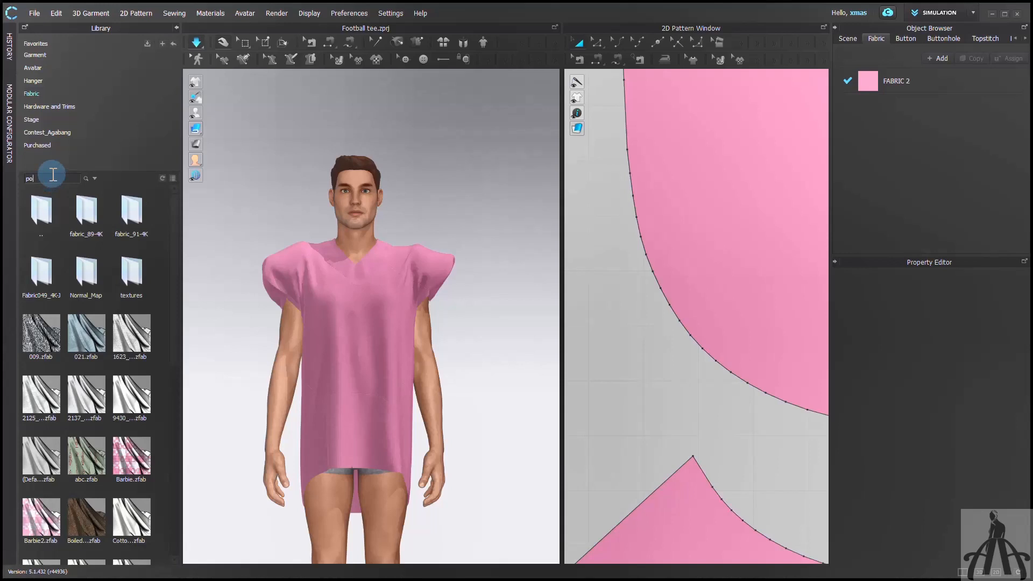
text(polyester)
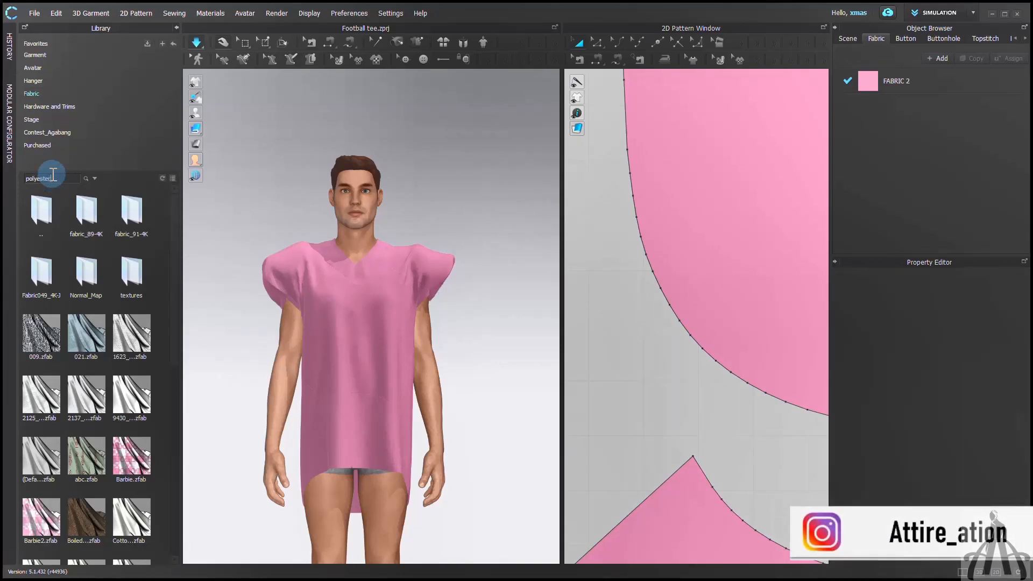
key(Return)
click(79, 222)
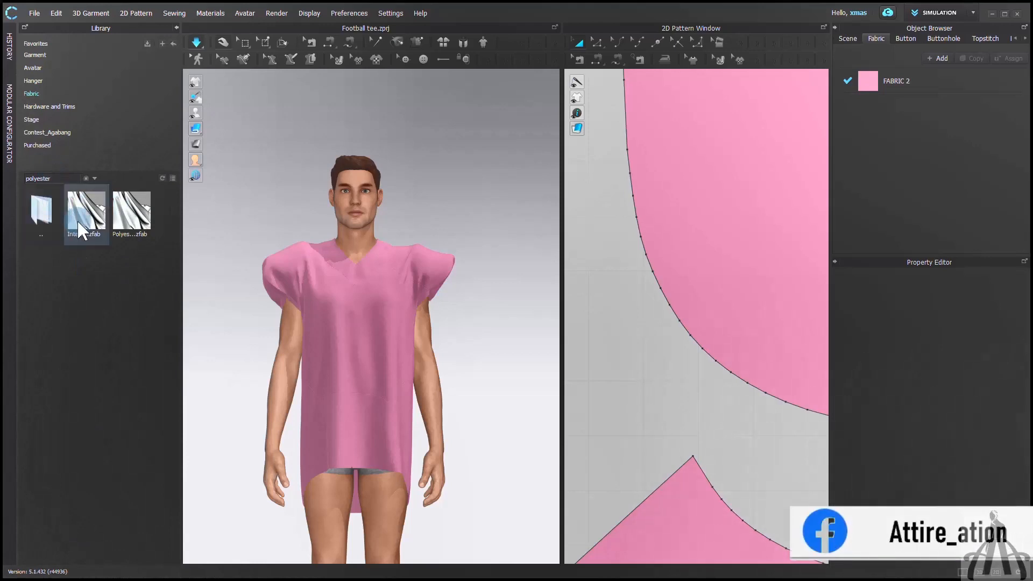
mouse_move(79, 222)
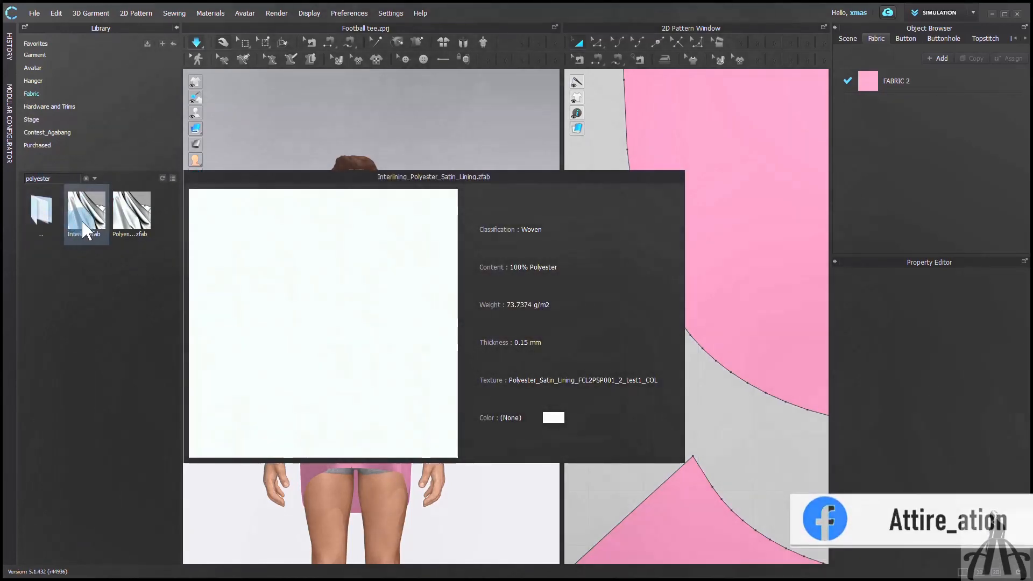
click(120, 218)
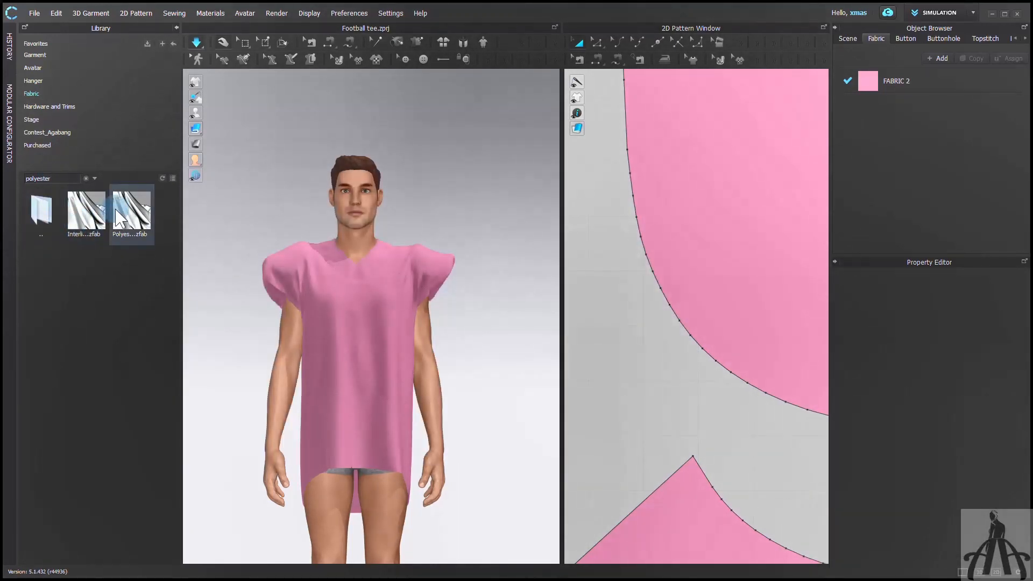
mouse_move(120, 218)
drag(115, 210, 914, 78)
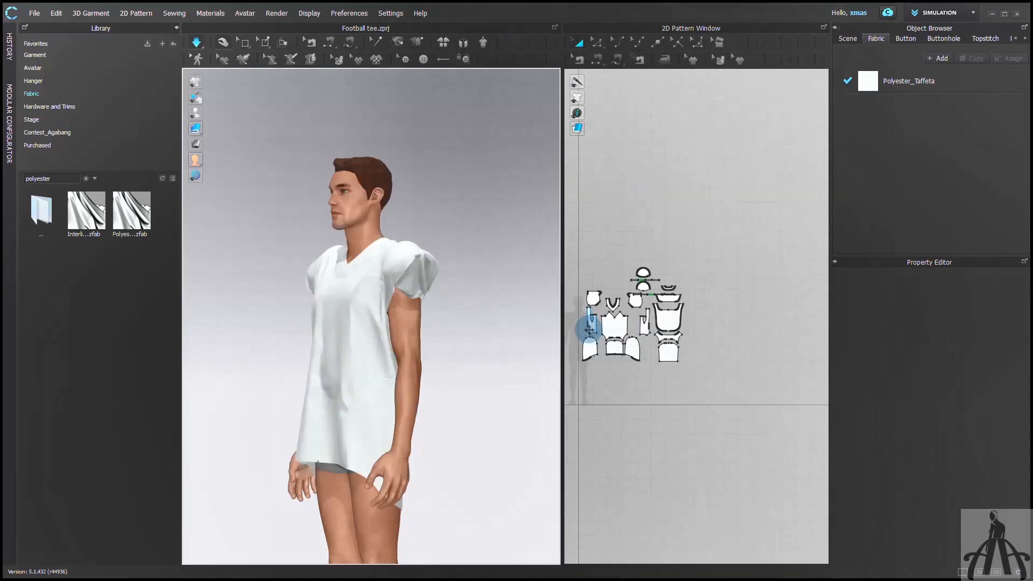
Step: Assign a new separate fabric to the two tall side panels beside the front body piece
scroll(590, 328, up, 3)
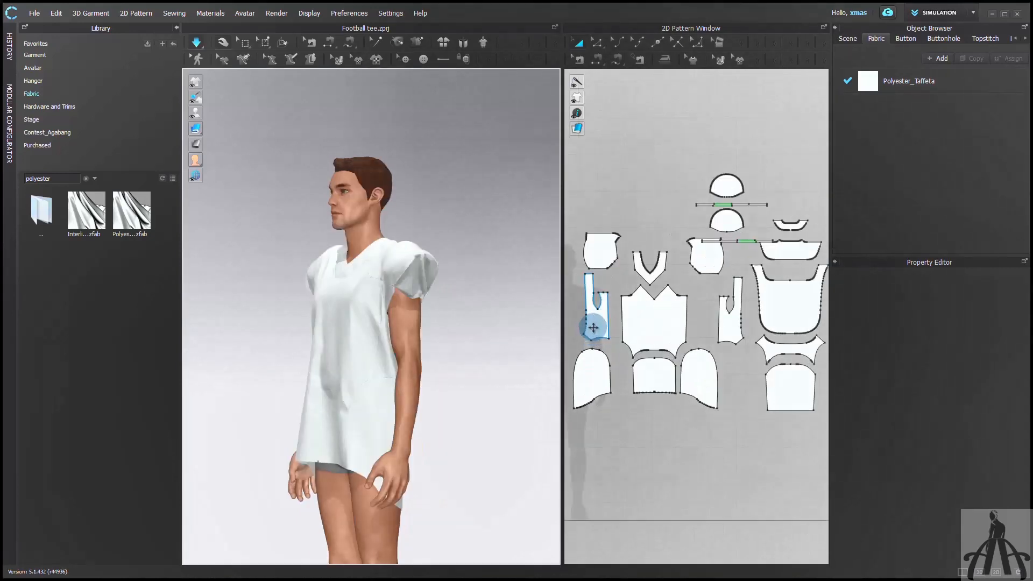
click(593, 328)
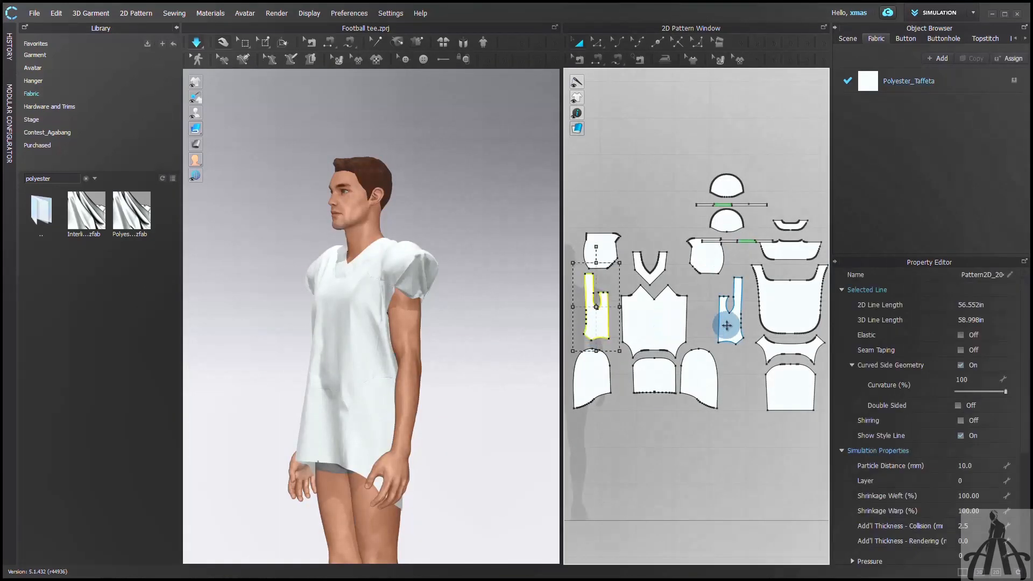
shift+click(731, 325)
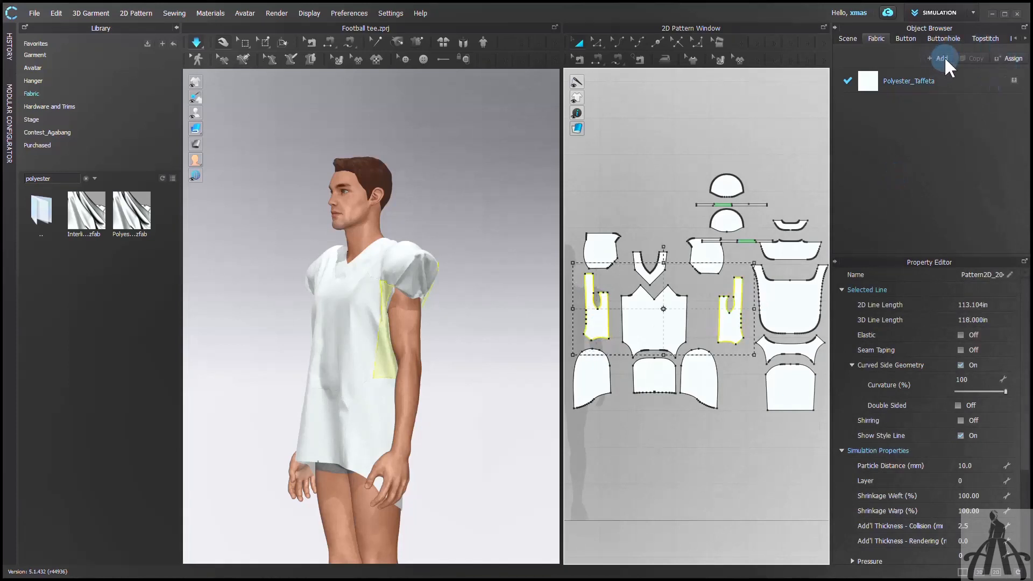
click(1015, 61)
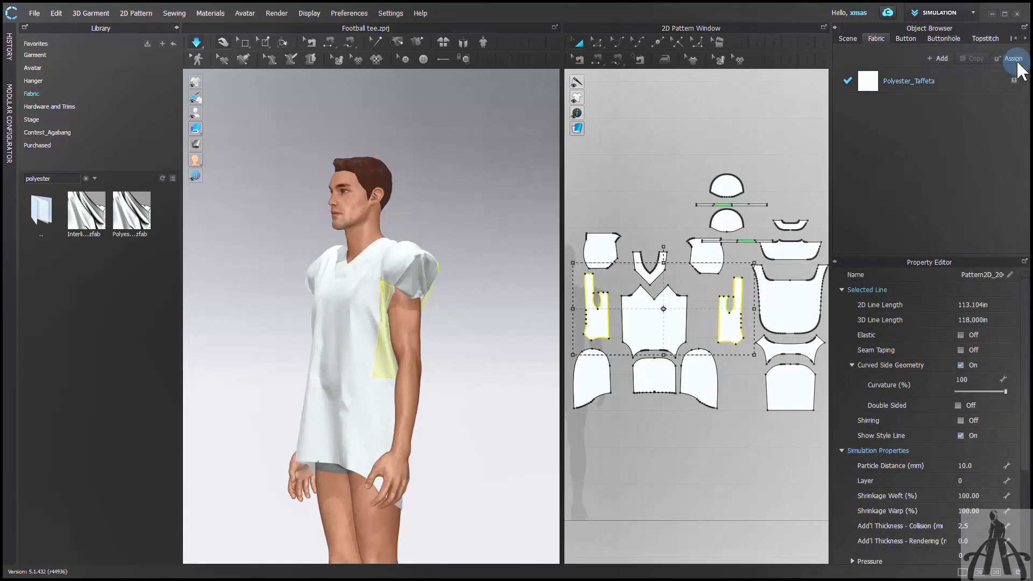
click(974, 103)
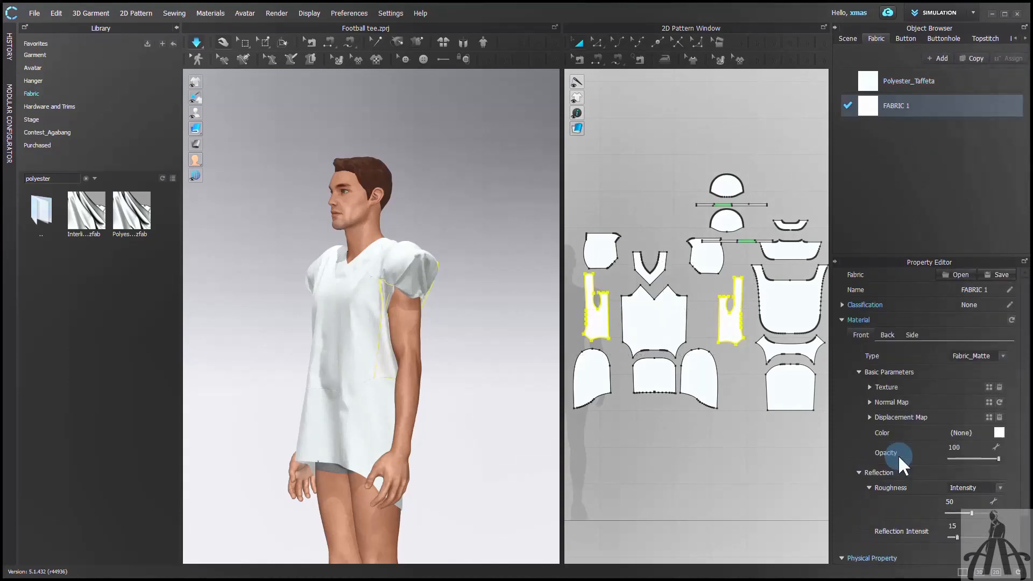
Step: Search the fabric library for mesh and apply SwatchOn_QL-006183_NetMesh to the side panels' FABRIC 1
text(m)
text(esh)
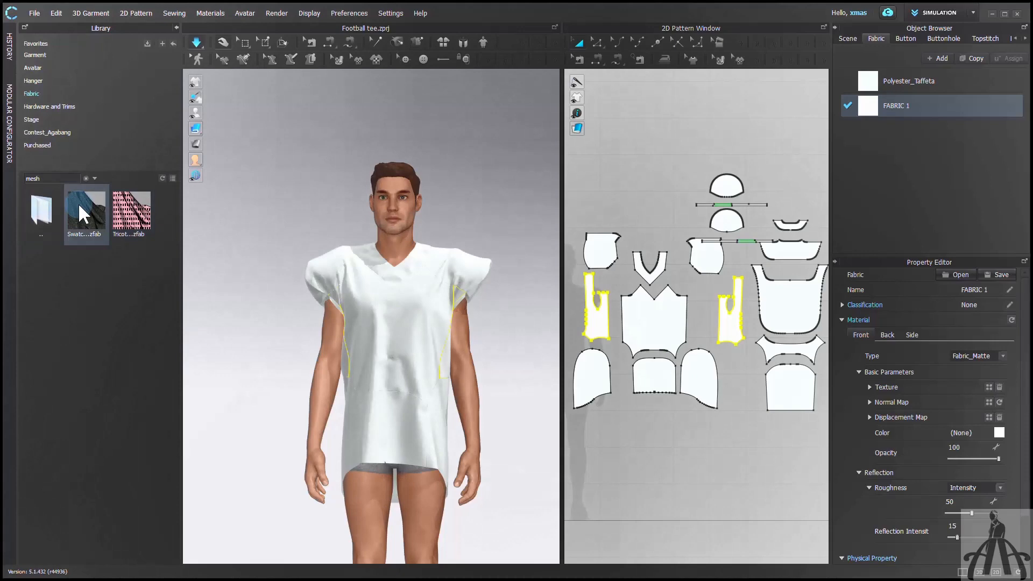
mouse_move(78, 202)
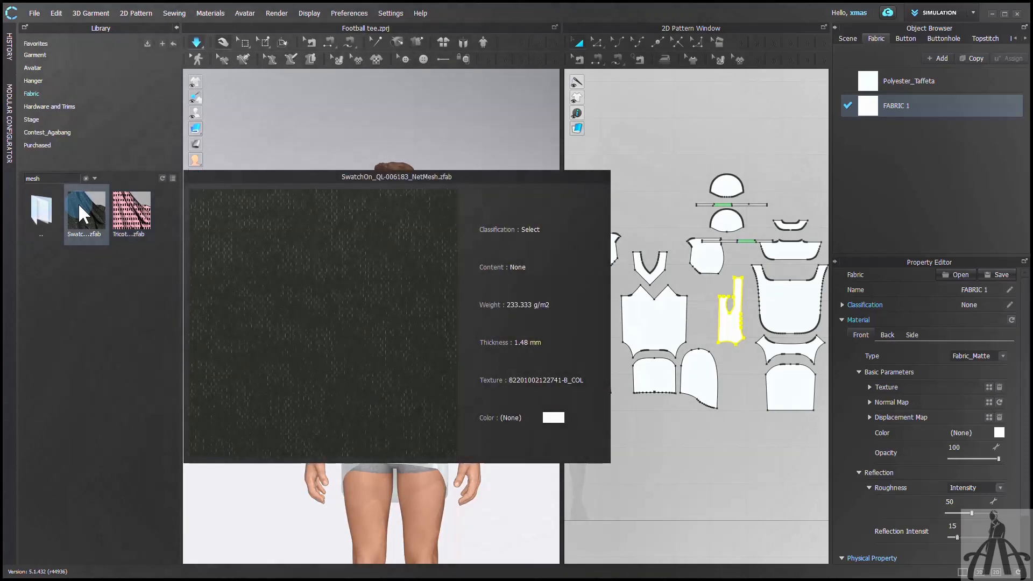
drag(79, 202, 745, 259)
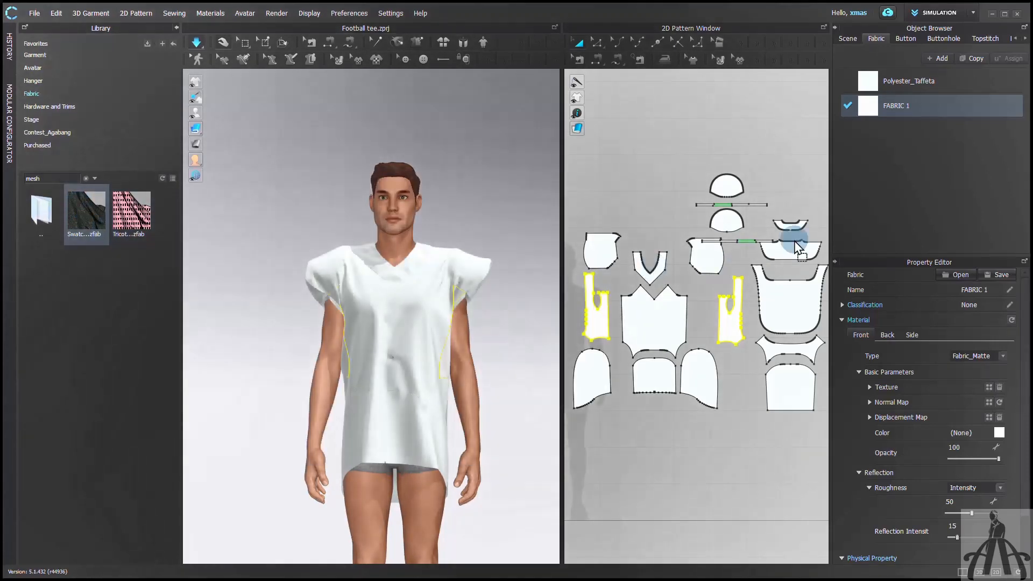
drag(867, 112, 867, 112)
Step: Assign the SwatchOn net mesh fabric to both rounded lower side panels and the narrow pointed piece above the back hem panel
click(594, 371)
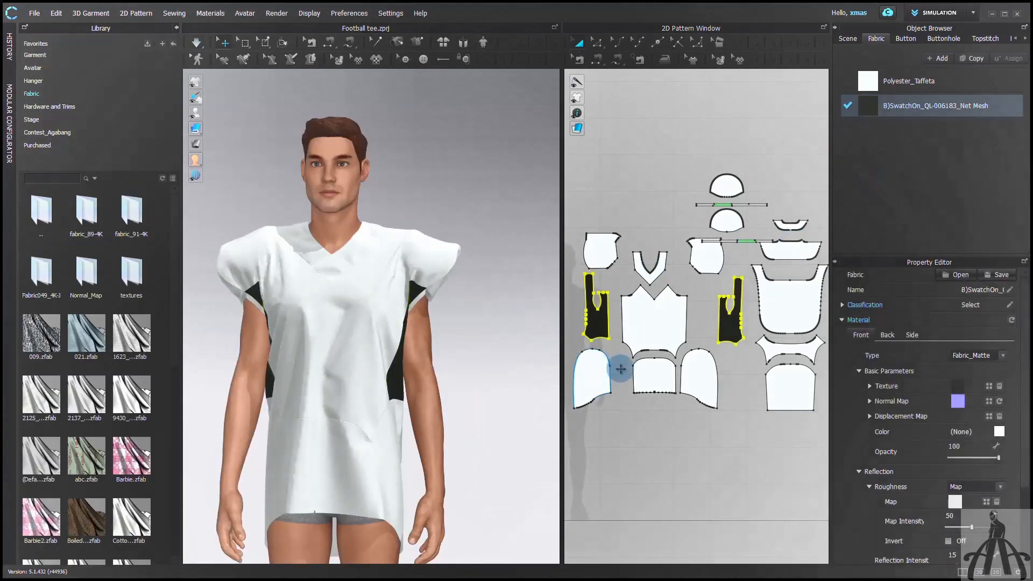
shift+click(689, 373)
shift+click(767, 347)
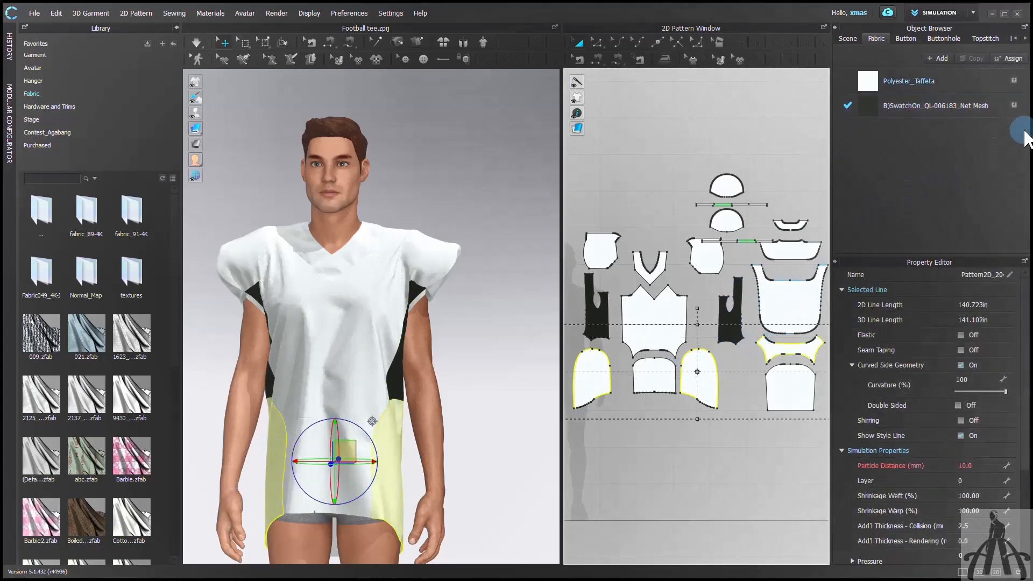
click(1016, 106)
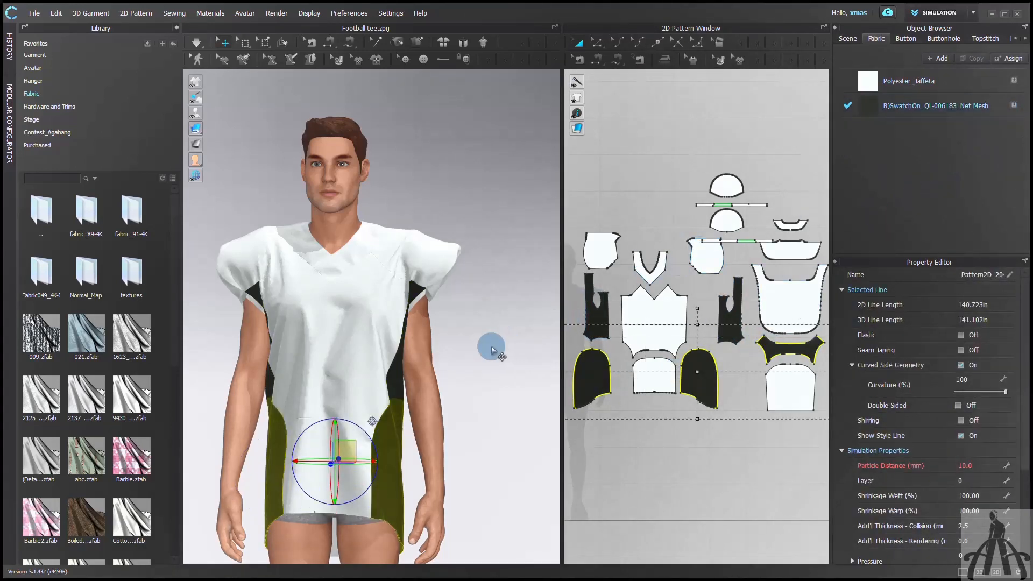
Step: Duplicate the Polyester_Taffeta fabric and set the original fabric's color to purple
right_drag(290, 350, 459, 337)
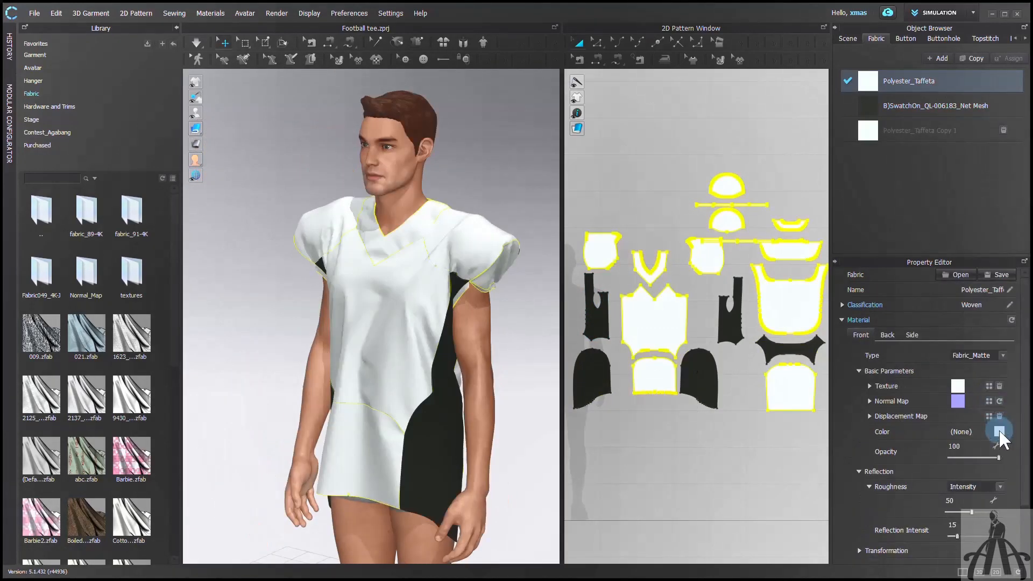
click(998, 430)
click(589, 218)
drag(589, 218, 692, 218)
click(698, 375)
Step: Set the color of the Polyester_Taffeta Copy 1 fabric to black (000000)
click(958, 127)
click(998, 432)
click(402, 351)
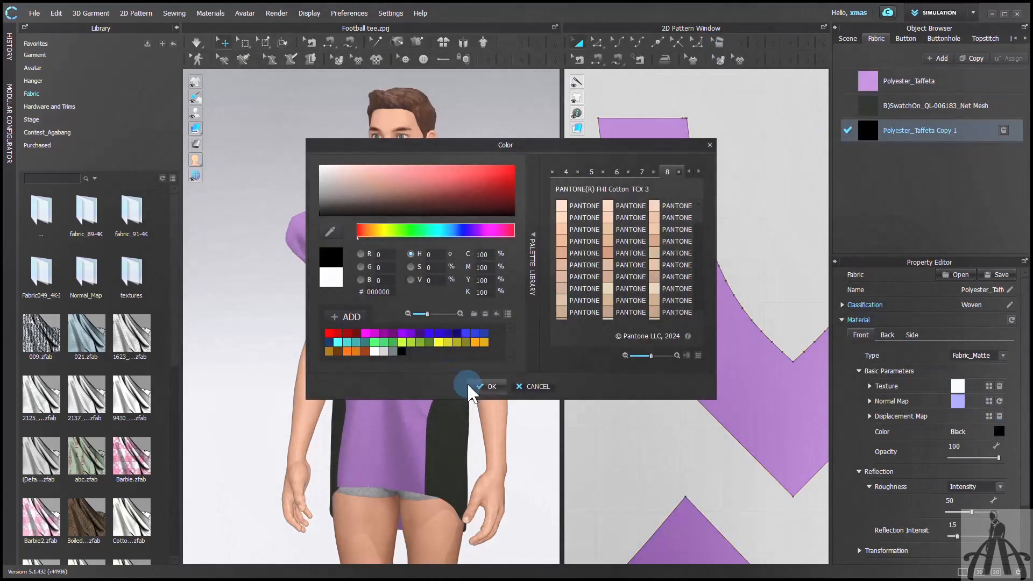
click(477, 388)
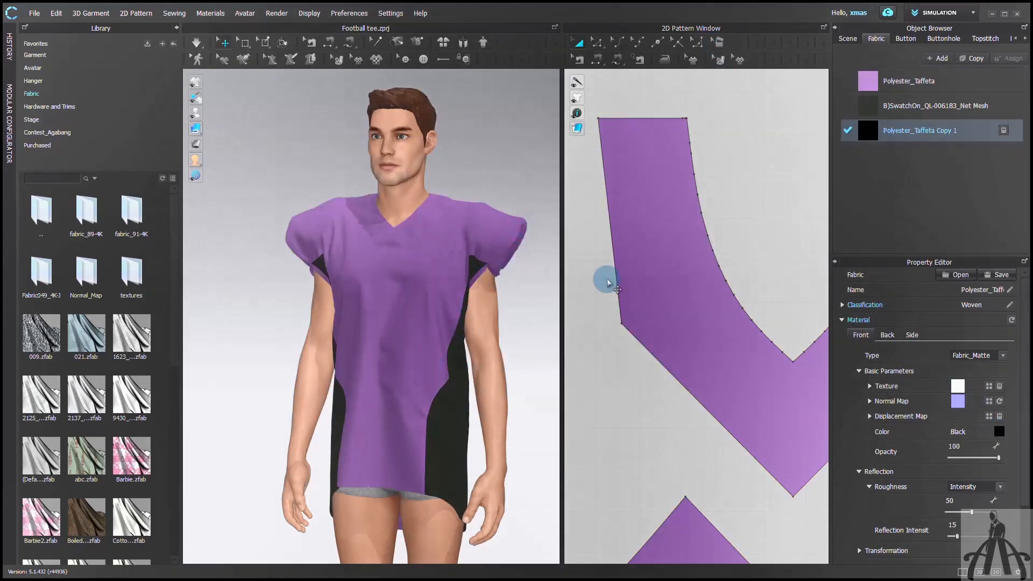
Step: Assign the black Polyester_Taffeta Copy 1 fabric to both sleeve cuff bands
scroll(605, 278, down, 2)
click(666, 319)
scroll(666, 320, down, 5)
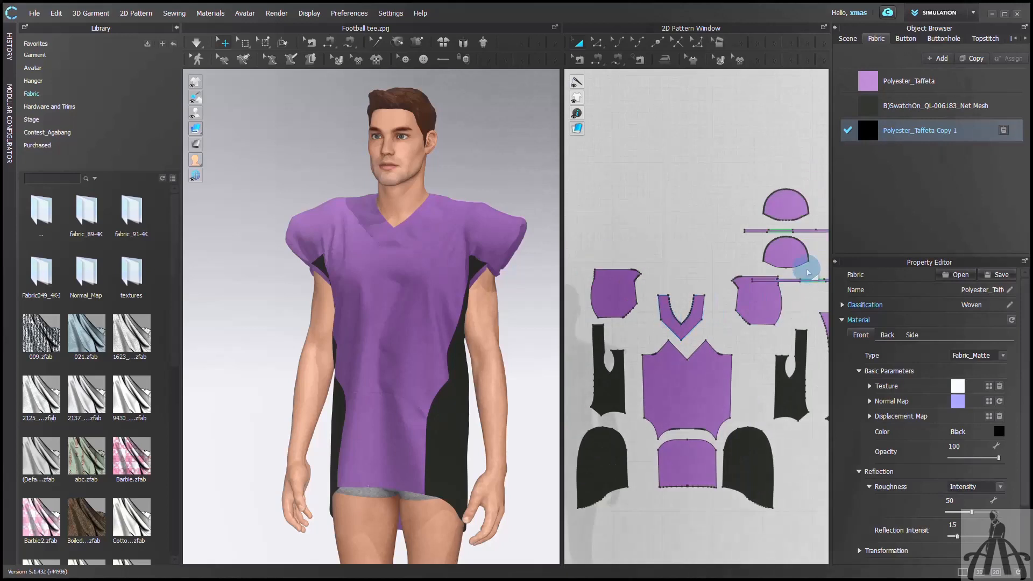
click(810, 280)
shift+click(816, 231)
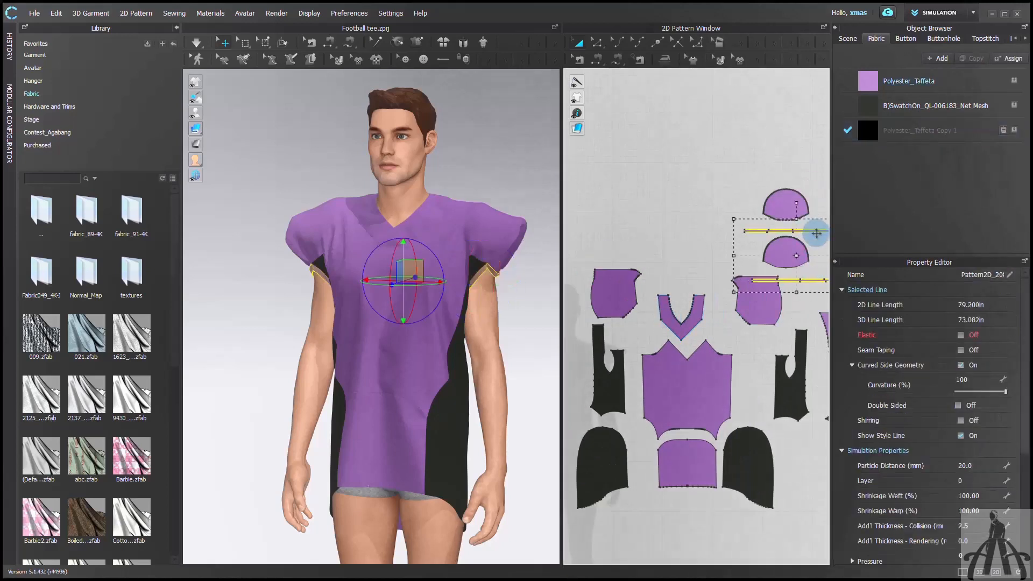
click(1015, 130)
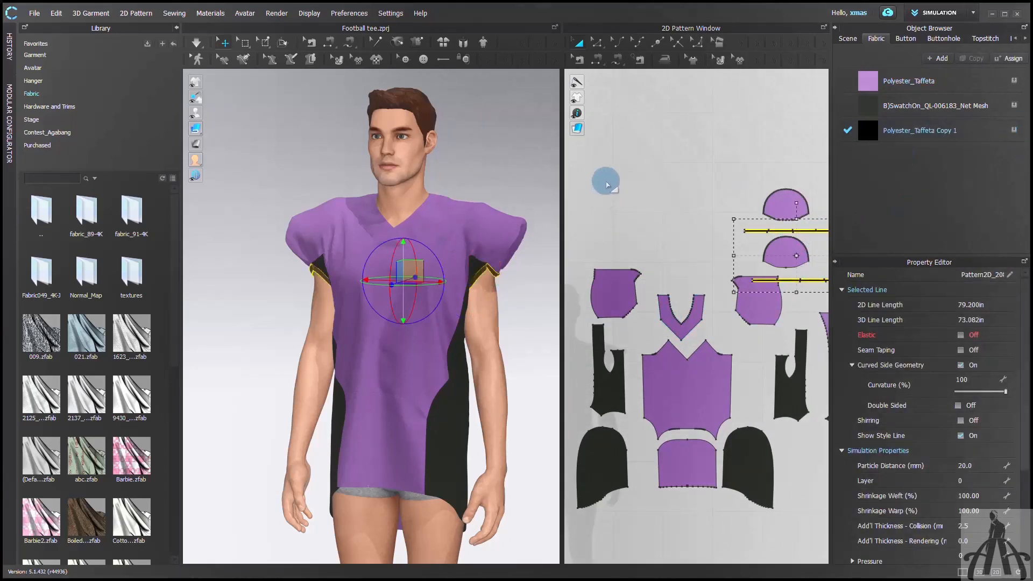
Step: Draw a curved internal line across one arm of the V-neck panel, from its outer corner to the neckline curve
click(653, 329)
scroll(670, 326, up, 5)
scroll(669, 325, up, 3)
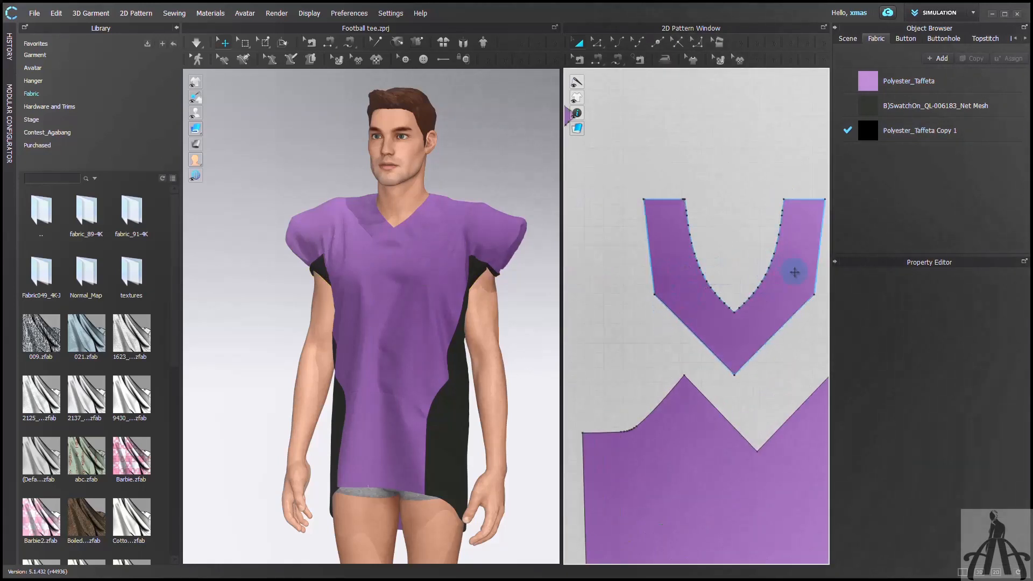
click(737, 39)
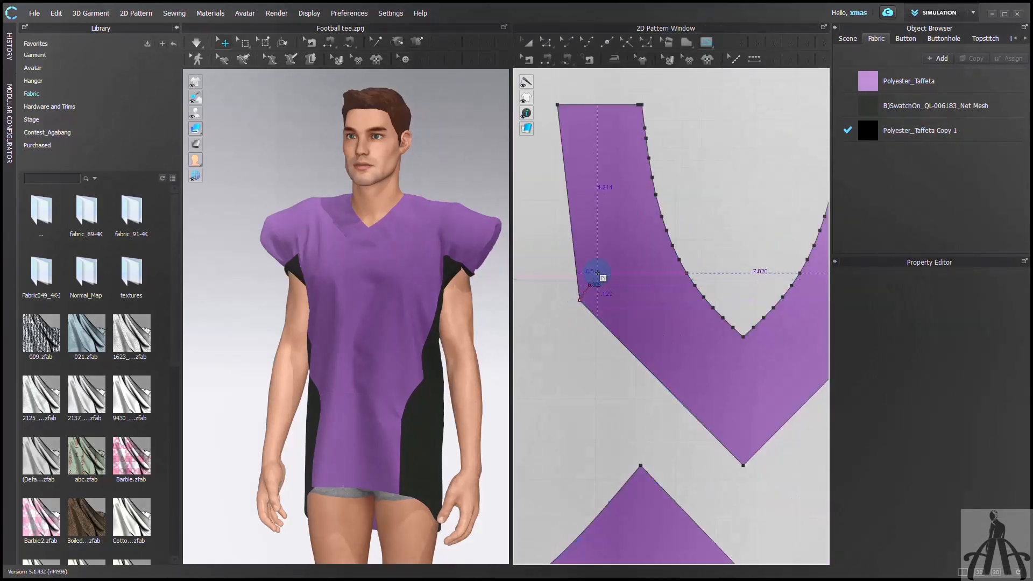
click(600, 274)
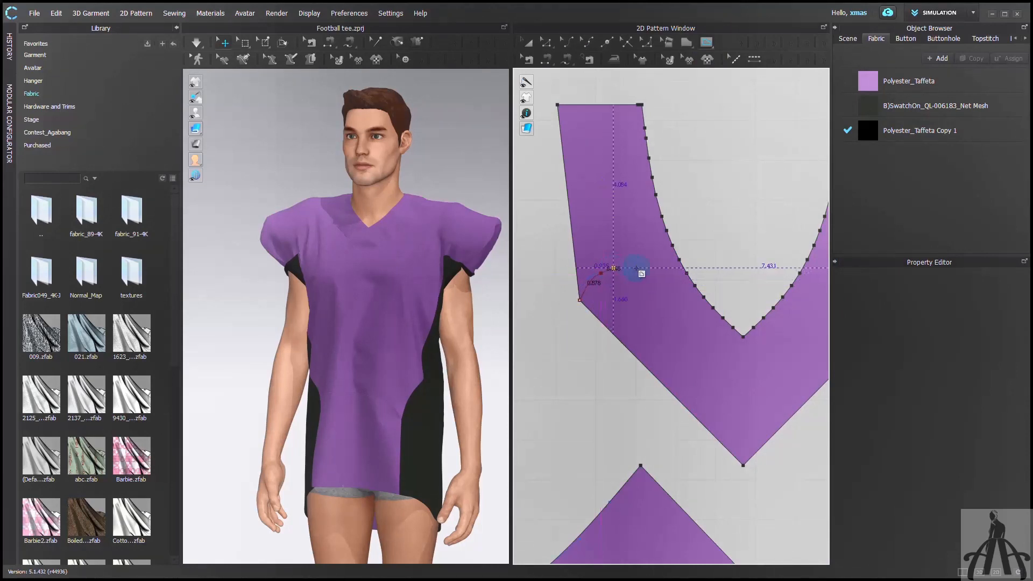
click(680, 260)
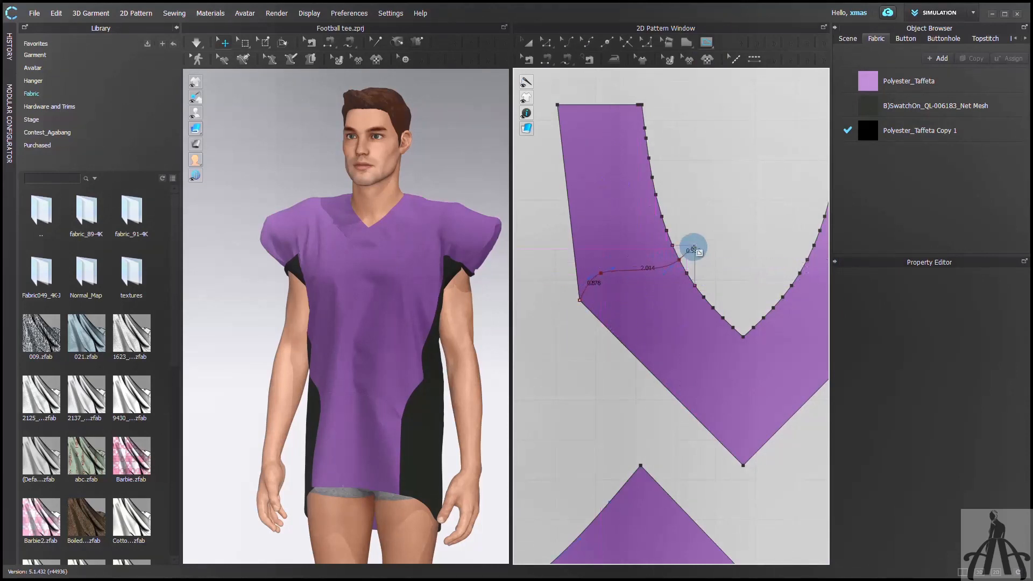
scroll(372, 225, up, 2)
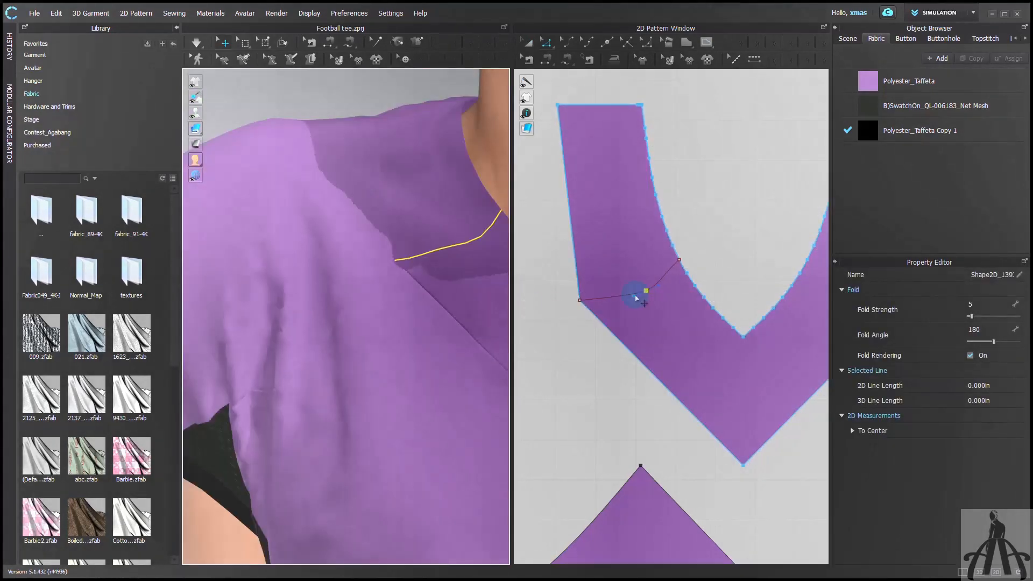
drag(636, 295, 648, 290)
key(z)
Step: Paste a mirrored copy of the curved internal line onto the opposite arm of the V-neck panel
click(581, 299)
scroll(612, 330, down, 3)
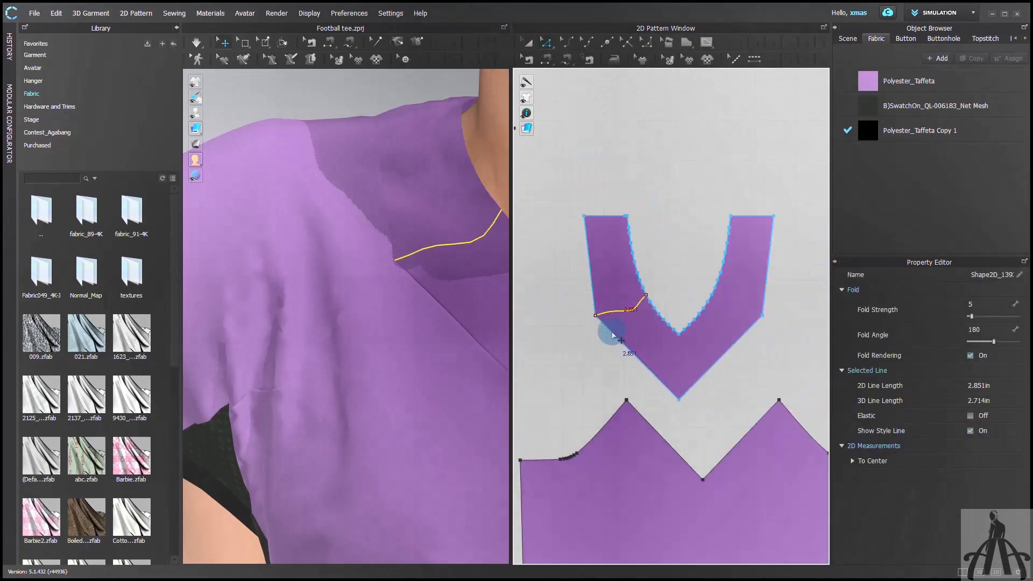
right_click(649, 336)
click(659, 237)
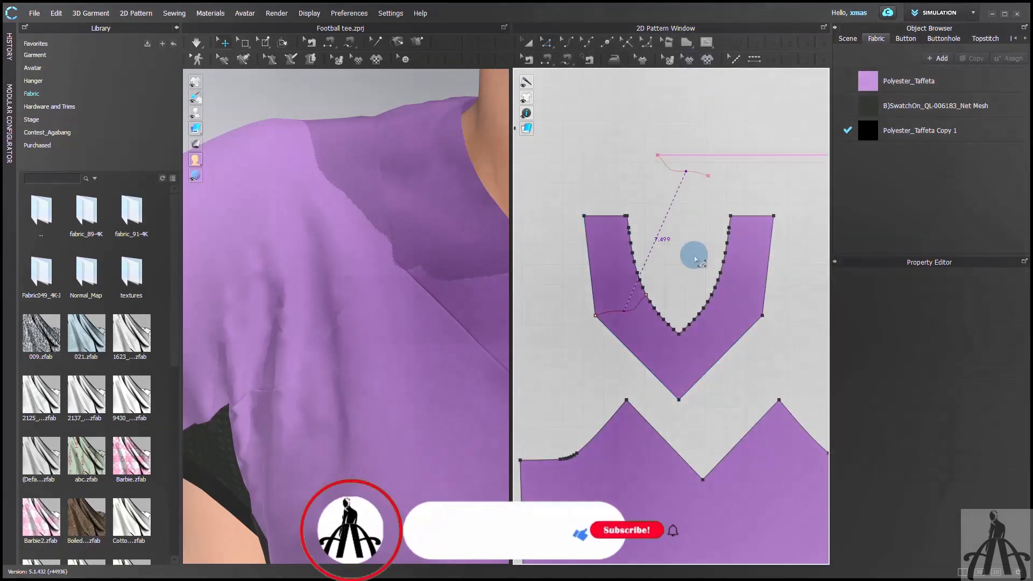
scroll(740, 312, up, 5)
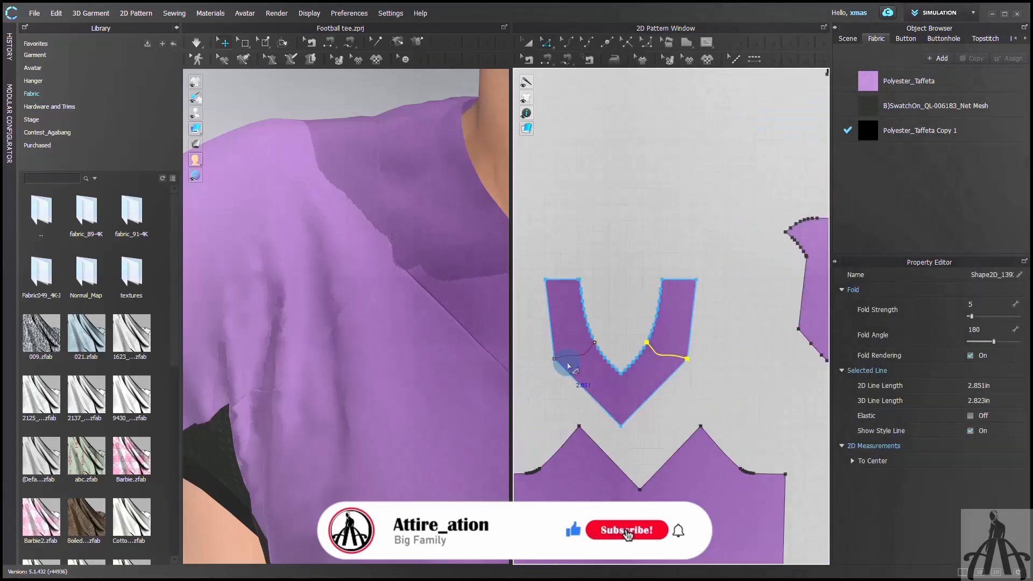
Step: Cut and sew the V-neck panel along both curved internal lines and select all three resulting pieces
scroll(583, 355, up, 1)
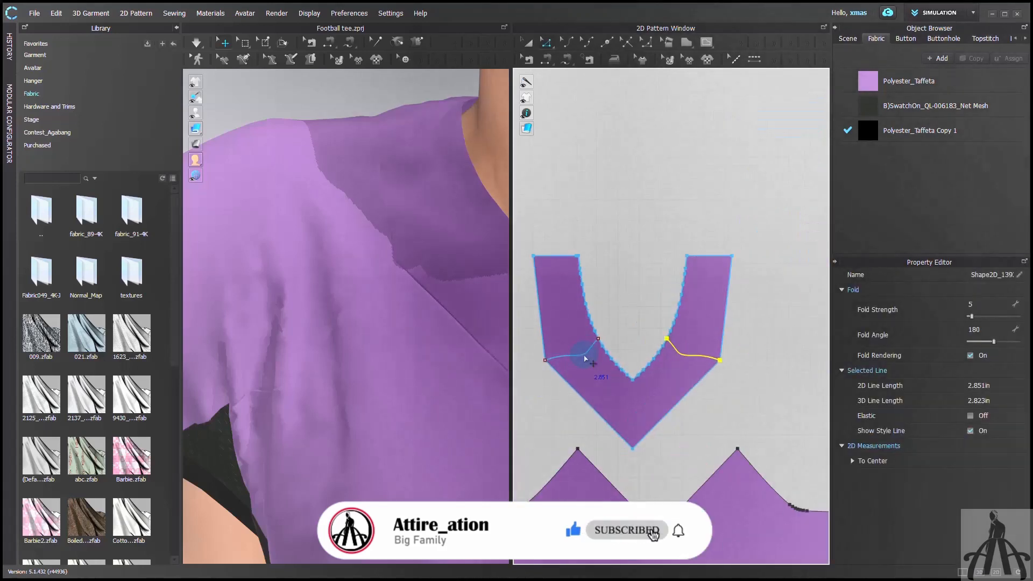
shift+click(585, 358)
right_click(586, 358)
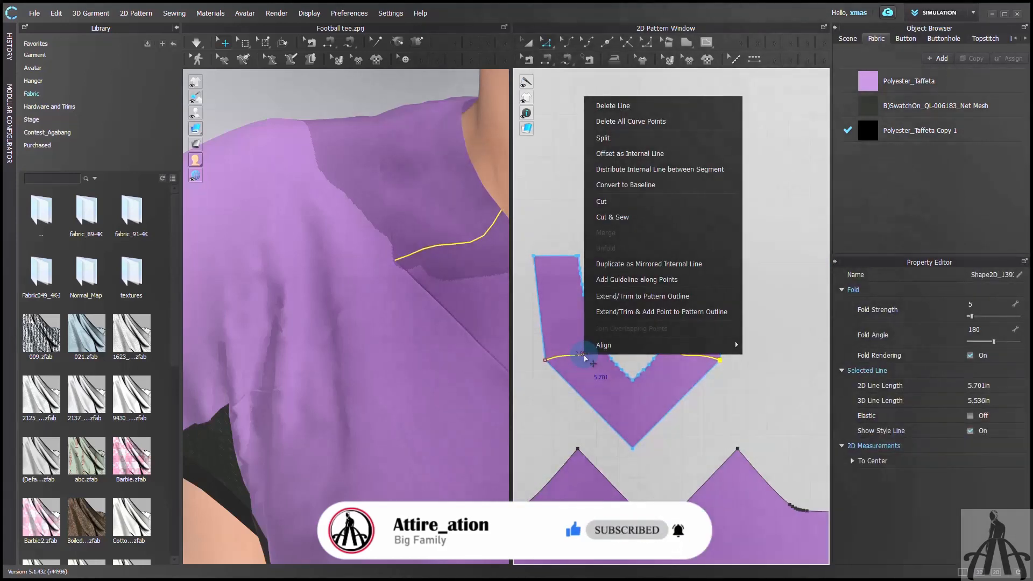
click(613, 218)
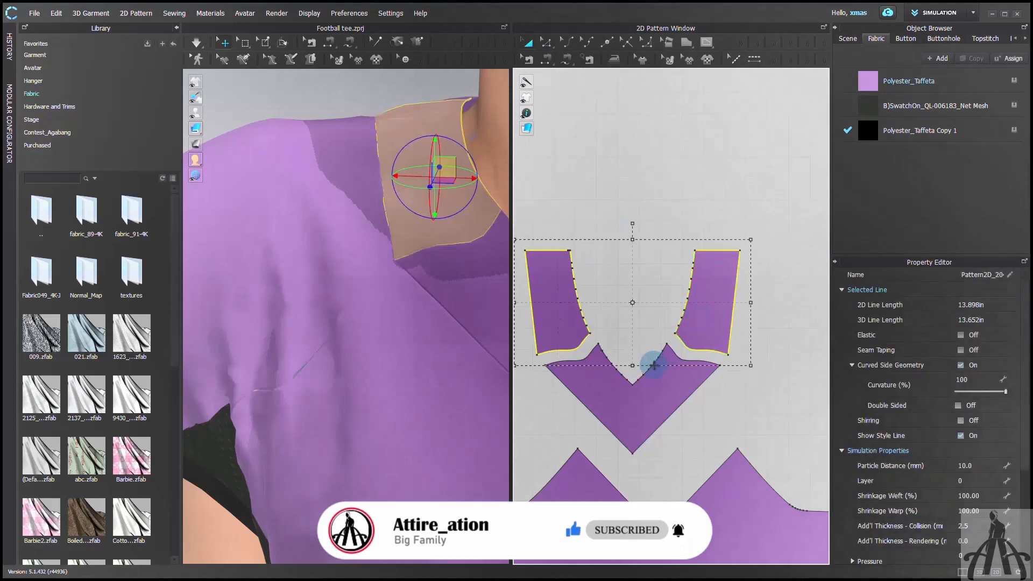
shift+click(651, 396)
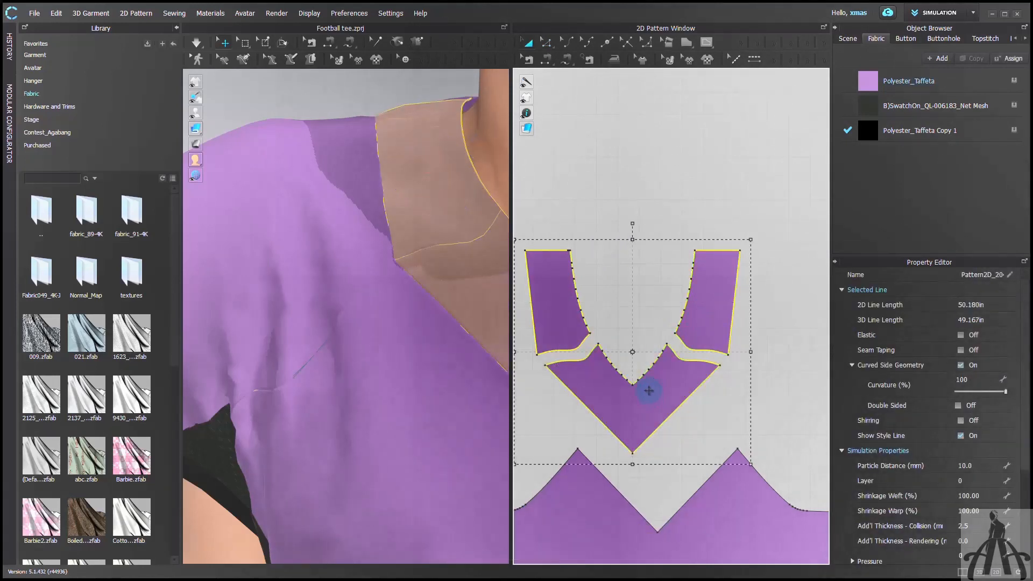
Step: Place a copy of the three V-neck pieces above the originals and merge the copied pieces along both curved seams into one panel
drag(637, 297, 626, 183)
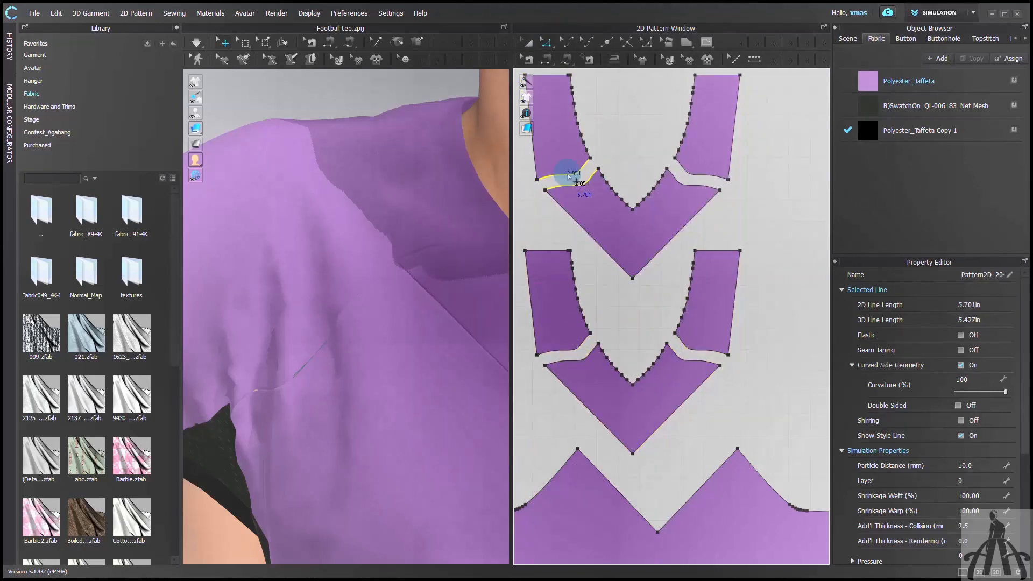
right_click(566, 175)
click(586, 278)
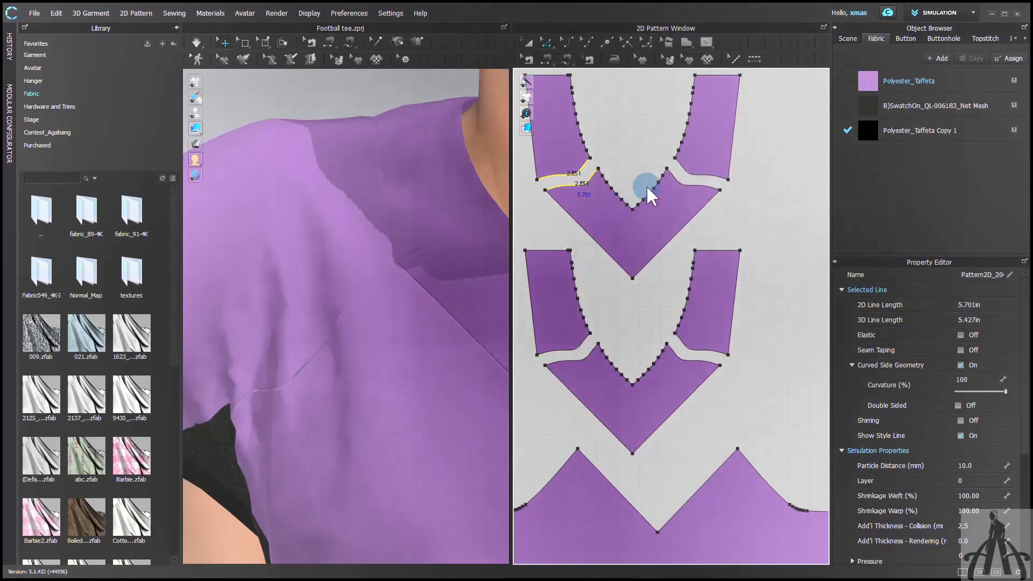
click(704, 176)
shift+click(711, 178)
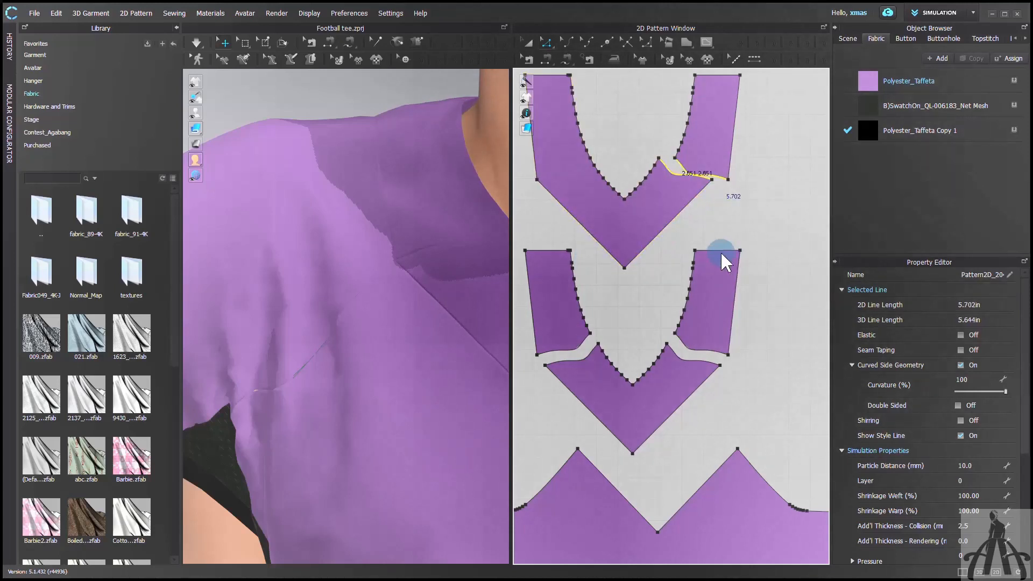
Step: Sew the merged V-neck panel's inner neckline edge to the matching neckline edges of the three separate pieces
click(566, 58)
click(587, 76)
click(694, 76)
shift+click(570, 250)
shift+click(590, 333)
shift+click(598, 343)
shift+click(632, 384)
shift+click(666, 348)
shift+click(689, 257)
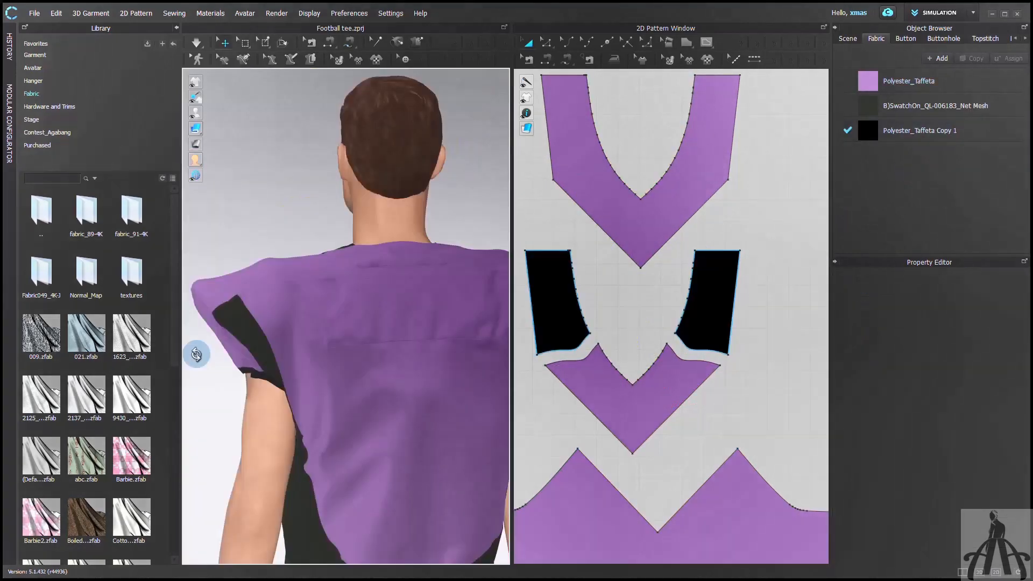
Step: Create an under-layer clone of the back neck band
scroll(618, 323, down, 5)
scroll(811, 288, up, 5)
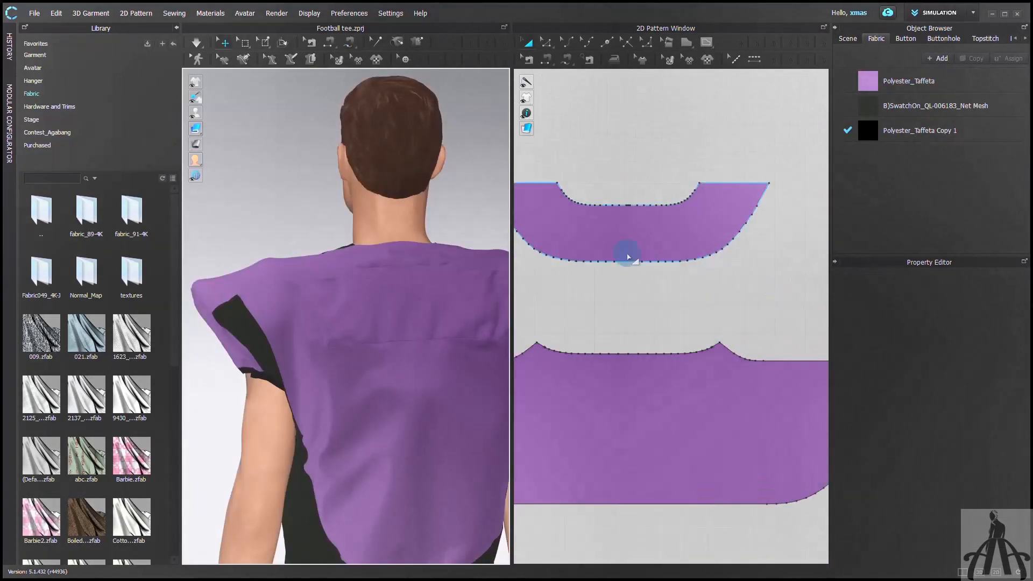
right_click(624, 246)
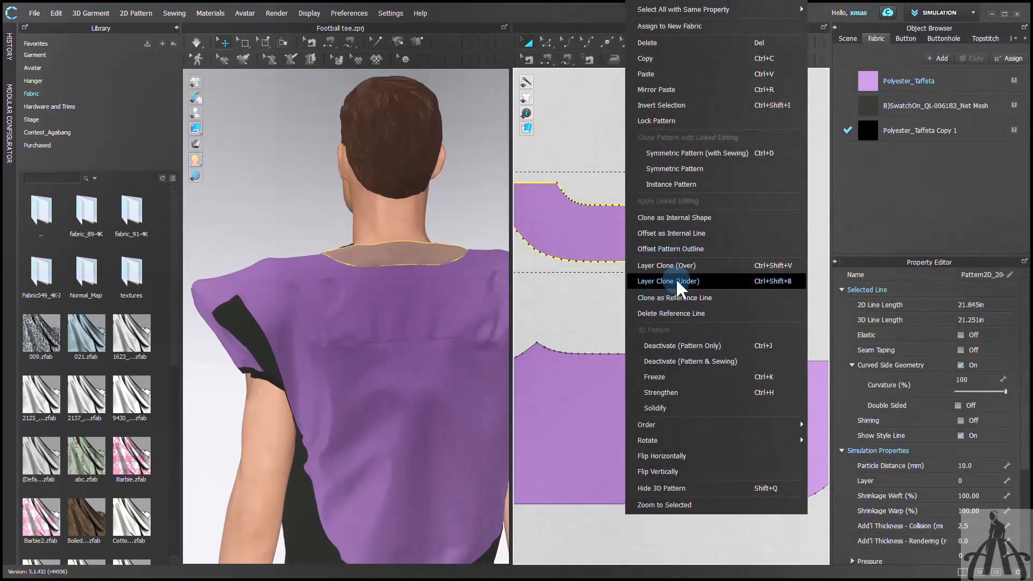
click(675, 281)
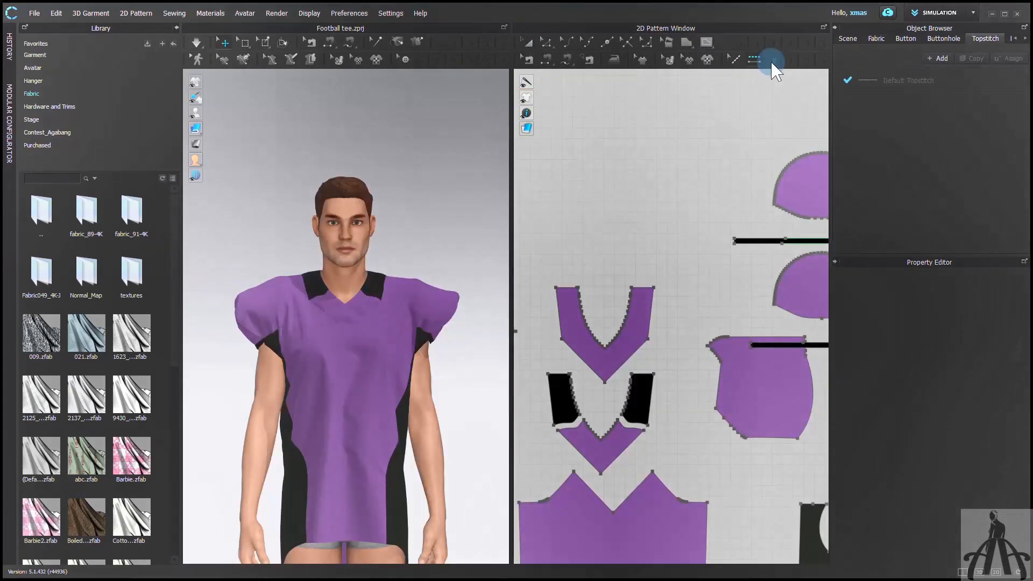
Step: Add a default topstitch along the curved lower edge of the front body panel, from corner to corner
click(734, 77)
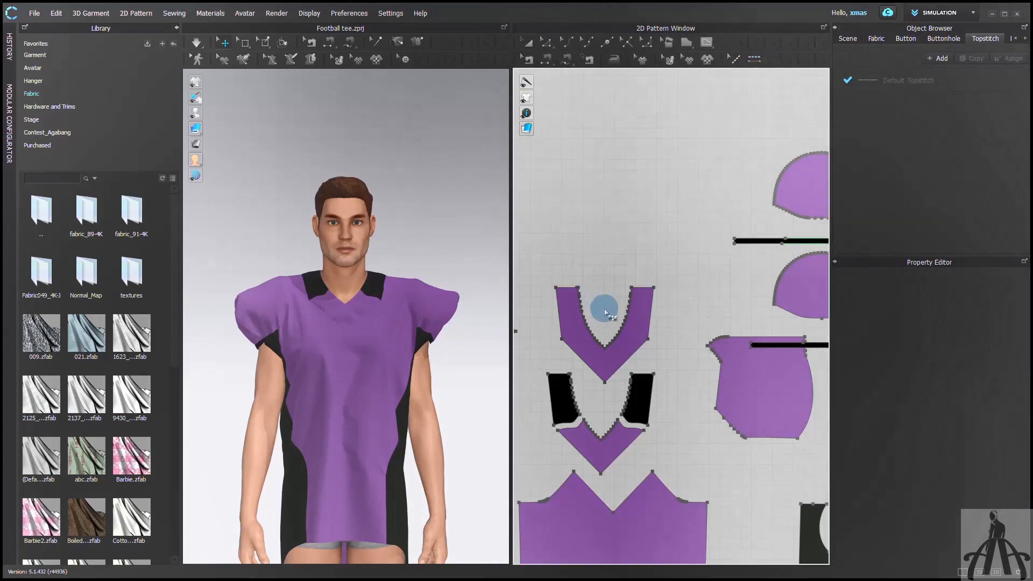
scroll(605, 312, down, 3)
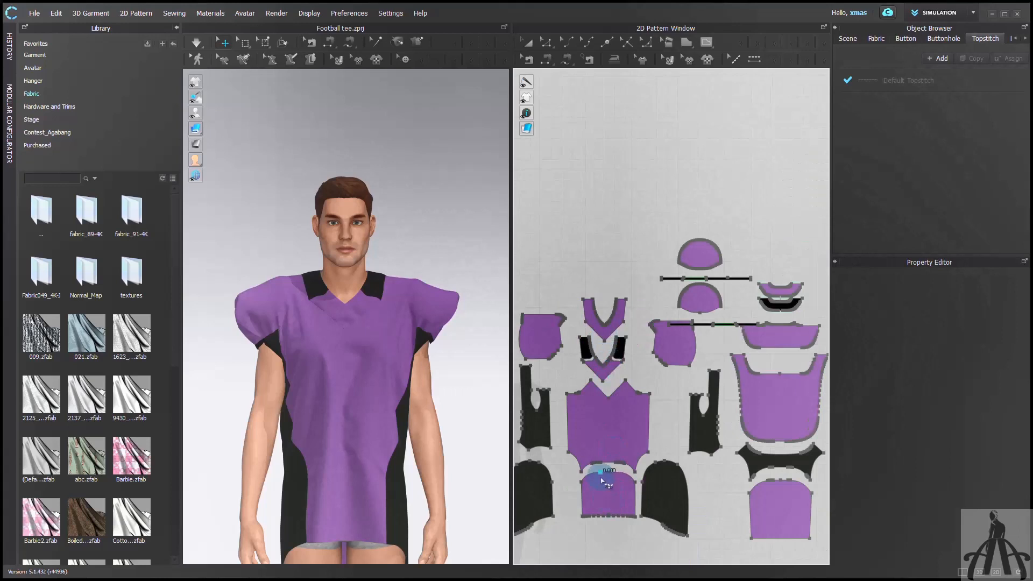
scroll(603, 480, up, 4)
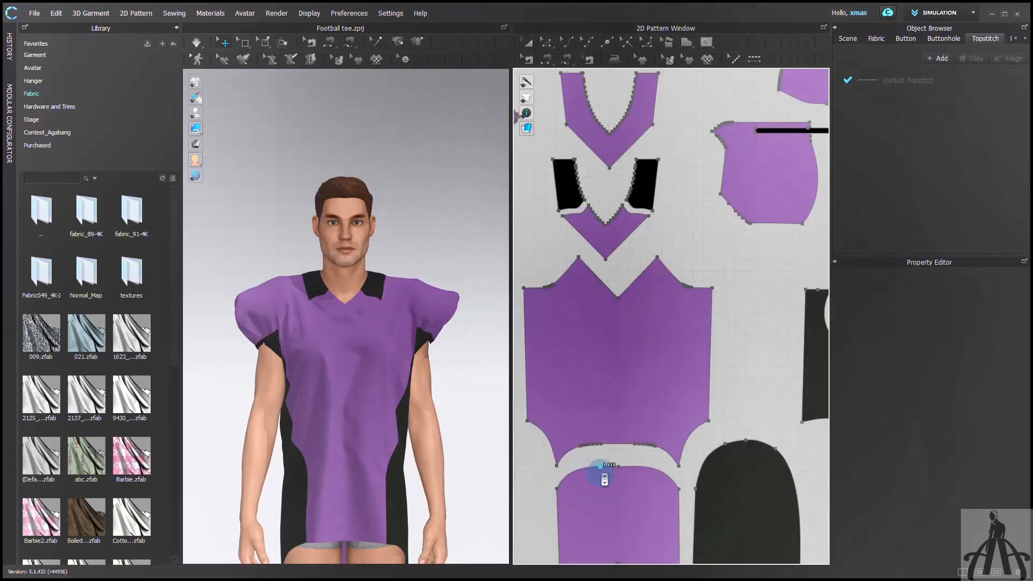
scroll(587, 460, up, 2)
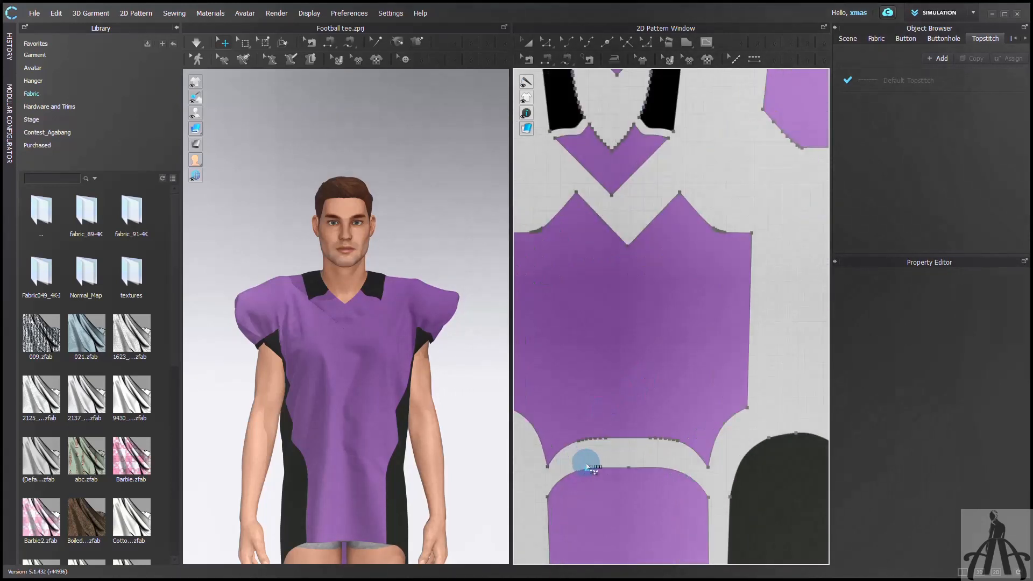
click(546, 468)
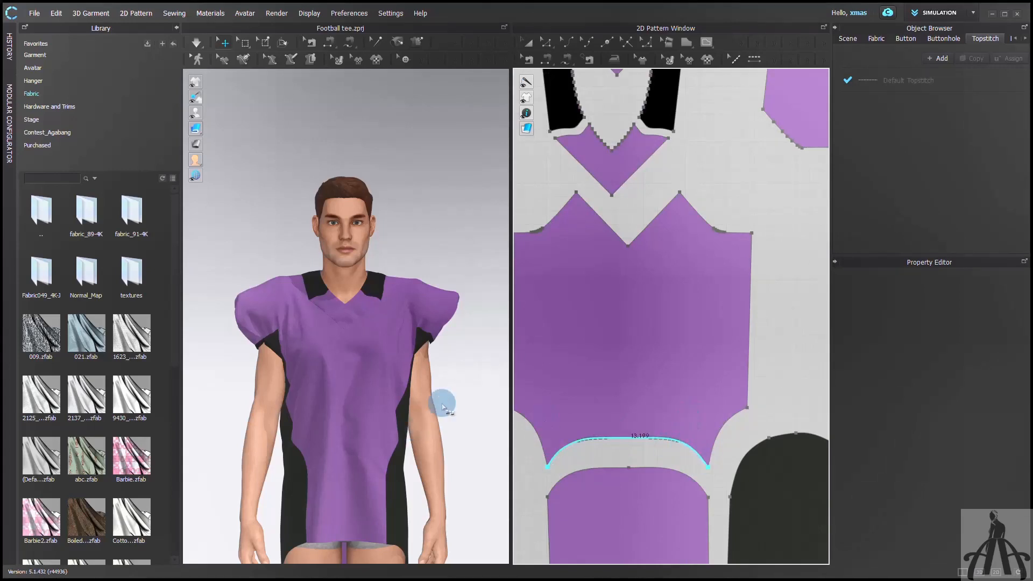
click(708, 467)
scroll(596, 430, down, 5)
click(672, 476)
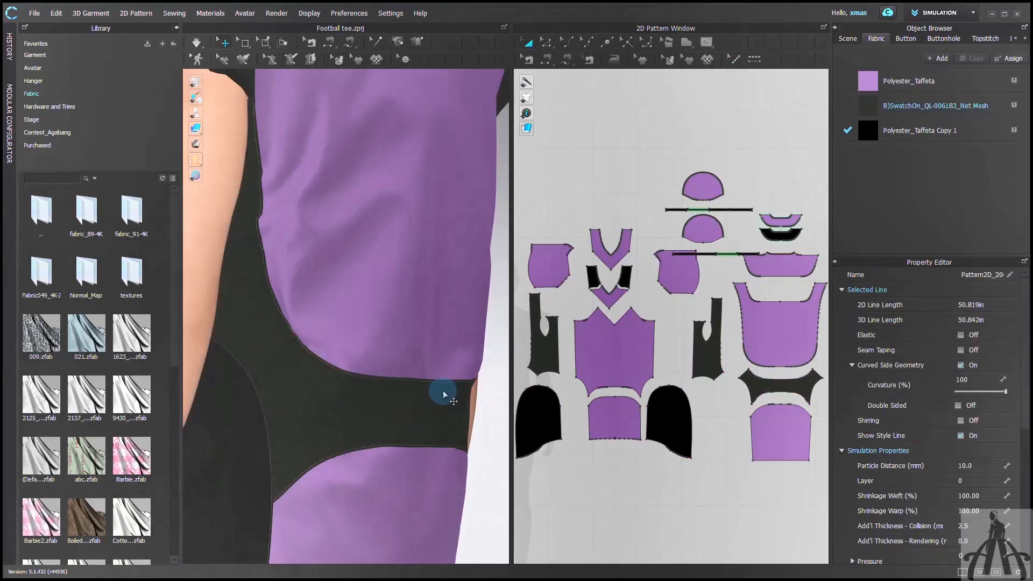
Step: Duplicate Default Topstitch and apply the copy to the hem edges of the lower front and side panels
right_drag(445, 392, 463, 429)
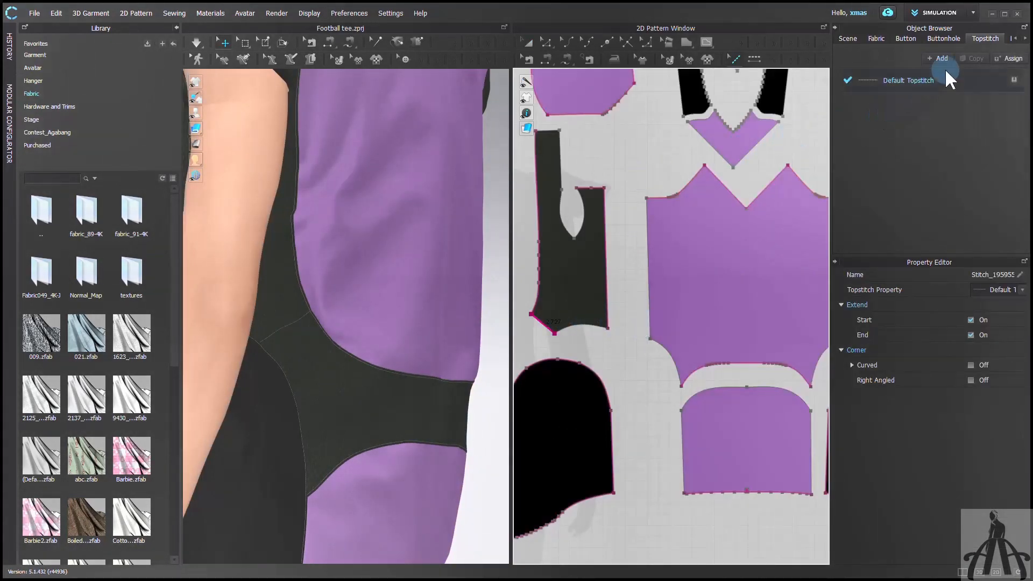
click(956, 81)
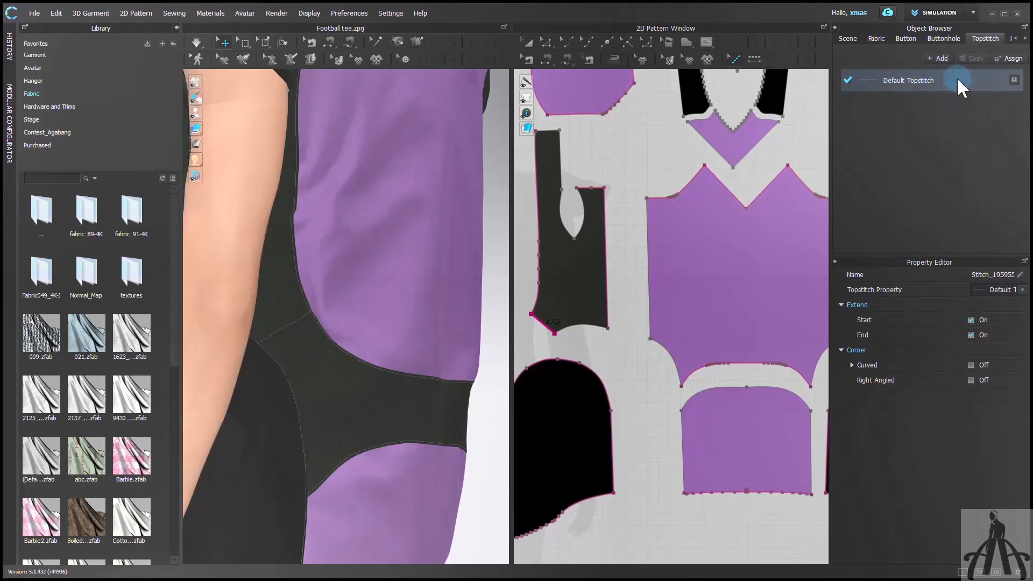
click(979, 57)
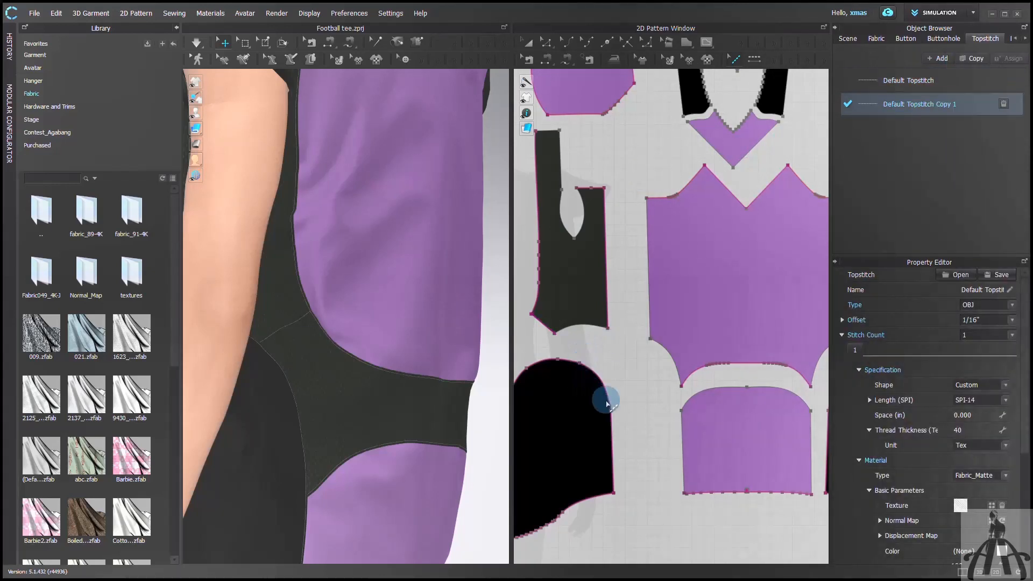
scroll(610, 414, down, 3)
scroll(614, 419, down, 4)
drag(799, 476, 572, 431)
scroll(610, 423, up, 4)
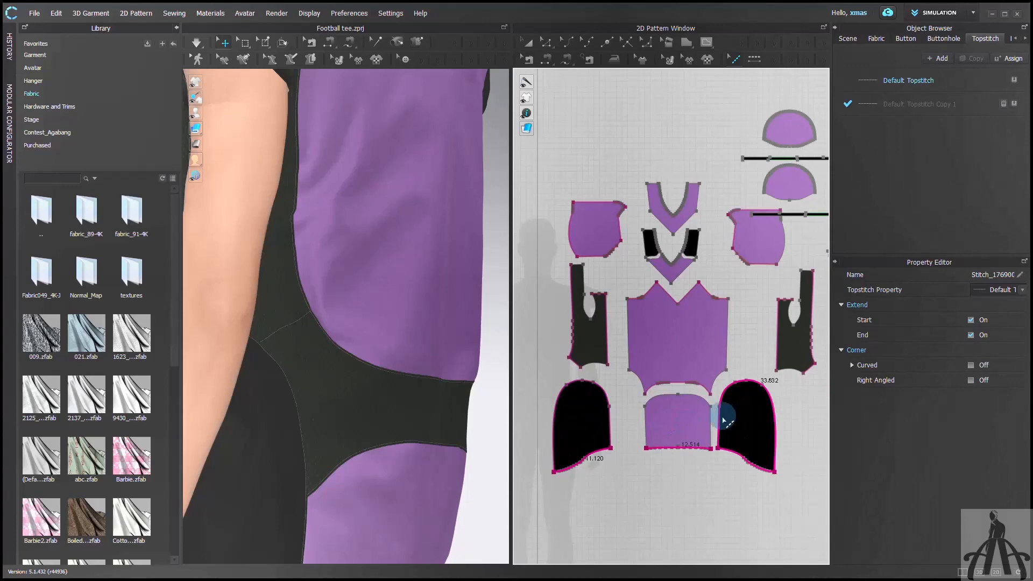
click(985, 105)
Step: Set Default Topstitch Copy 1 to 2 lines with an offset of 3/16"
click(1003, 539)
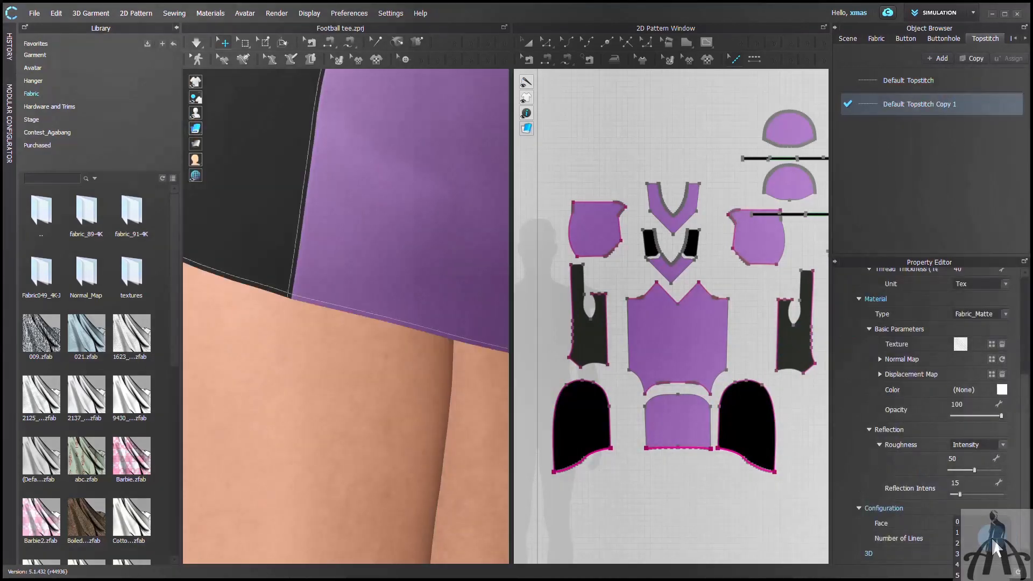
click(957, 533)
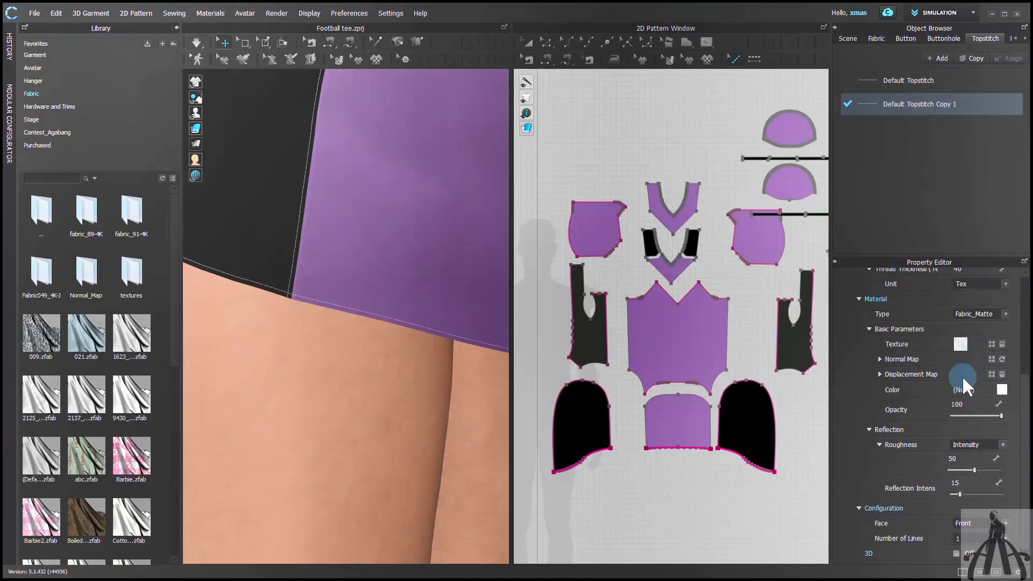
scroll(962, 376, up, 5)
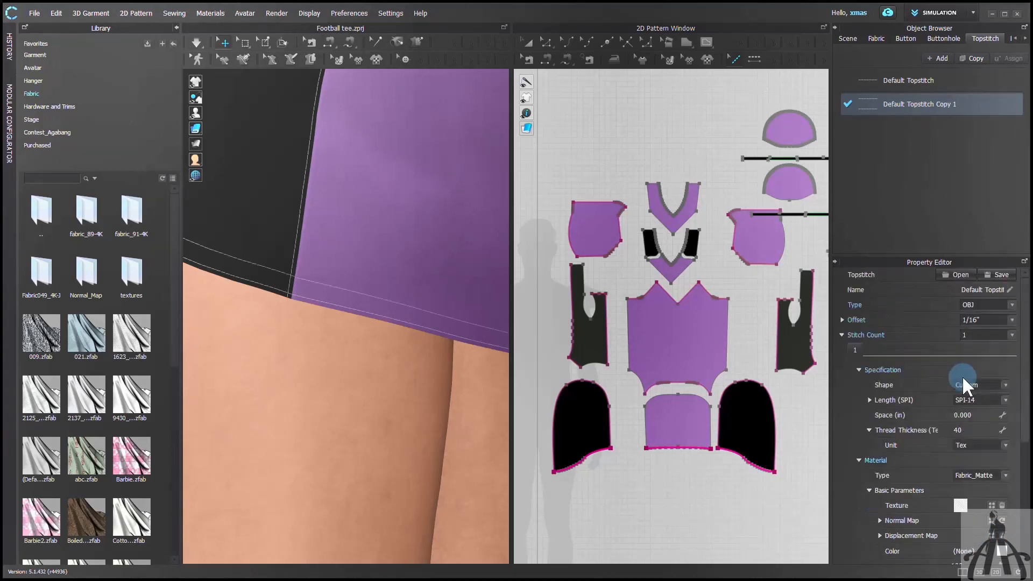
click(1007, 320)
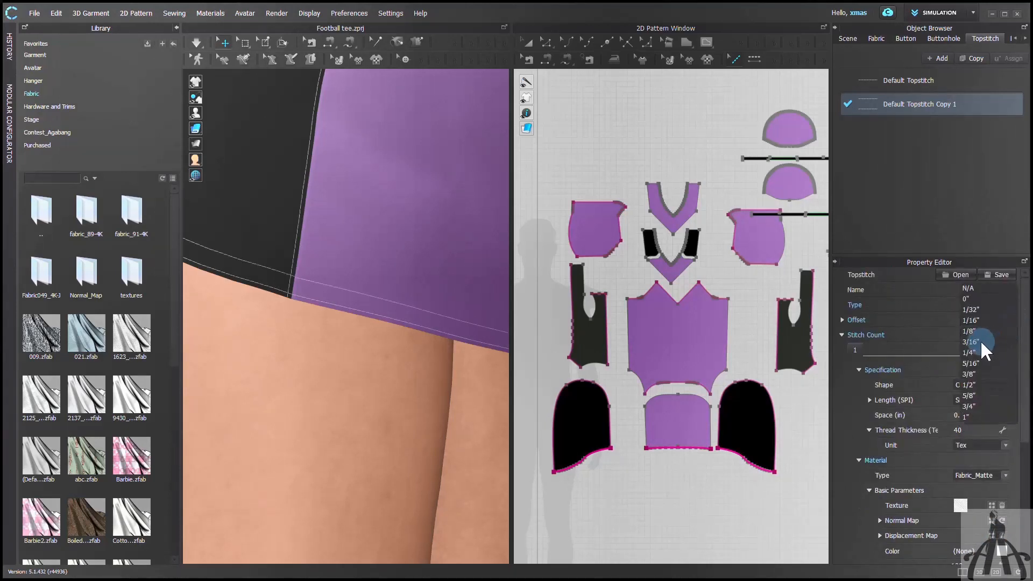
click(971, 342)
Step: Set the distance between the hem topstitch's two lines to 0.120 in and readjust its offset from the edge
scroll(972, 376, down, 4)
double_click(975, 531)
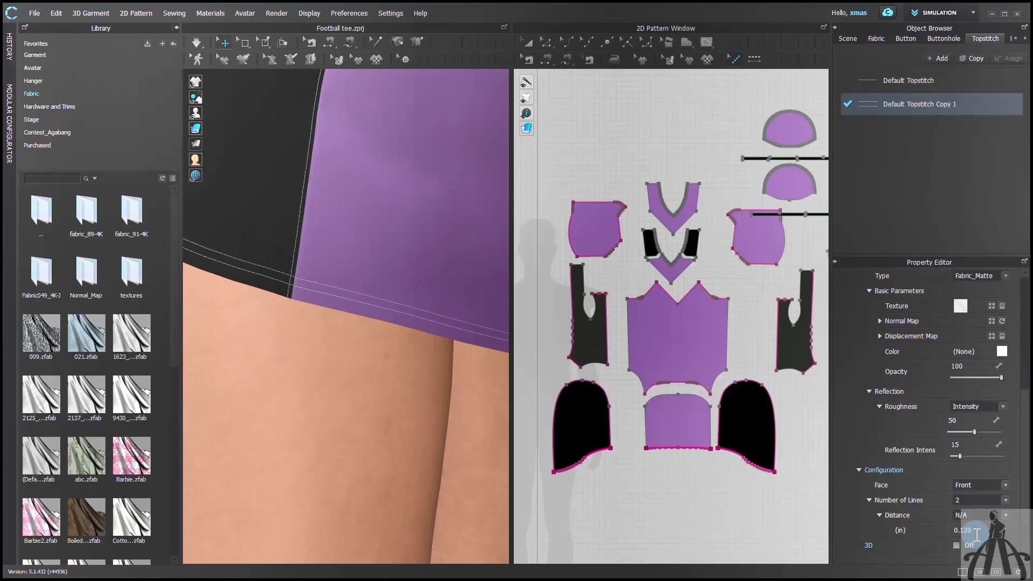
scroll(936, 388, up, 5)
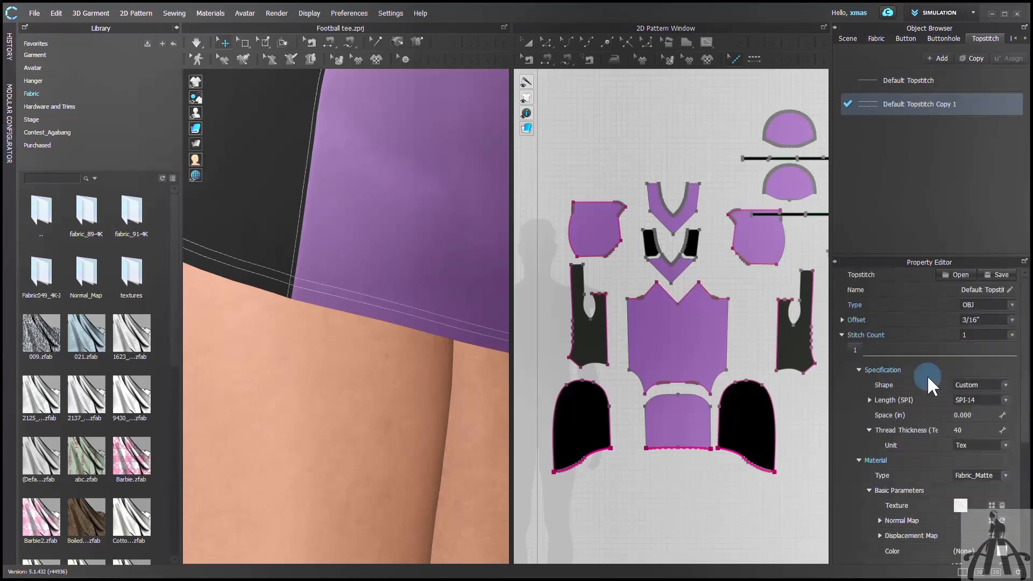
click(1012, 319)
click(984, 330)
scroll(399, 401, down, 2)
scroll(399, 401, down, 1)
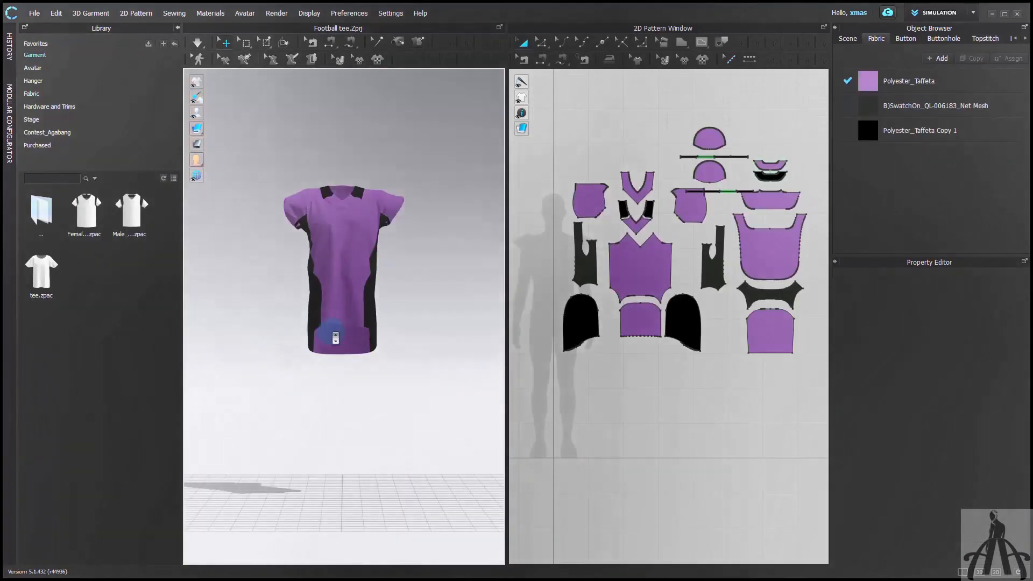
scroll(335, 338, up, 2)
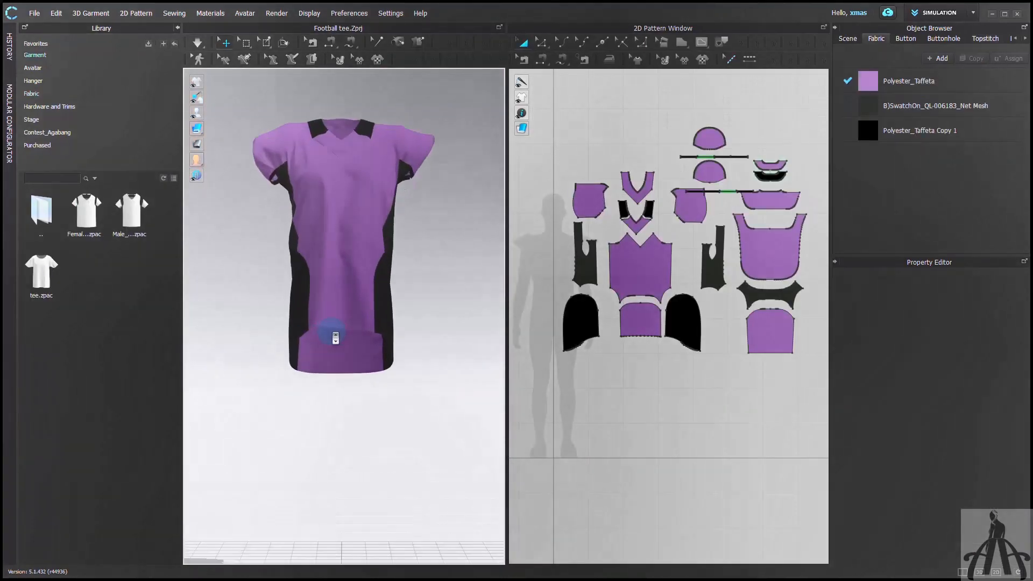
scroll(335, 338, up, 3)
scroll(419, 353, up, 1)
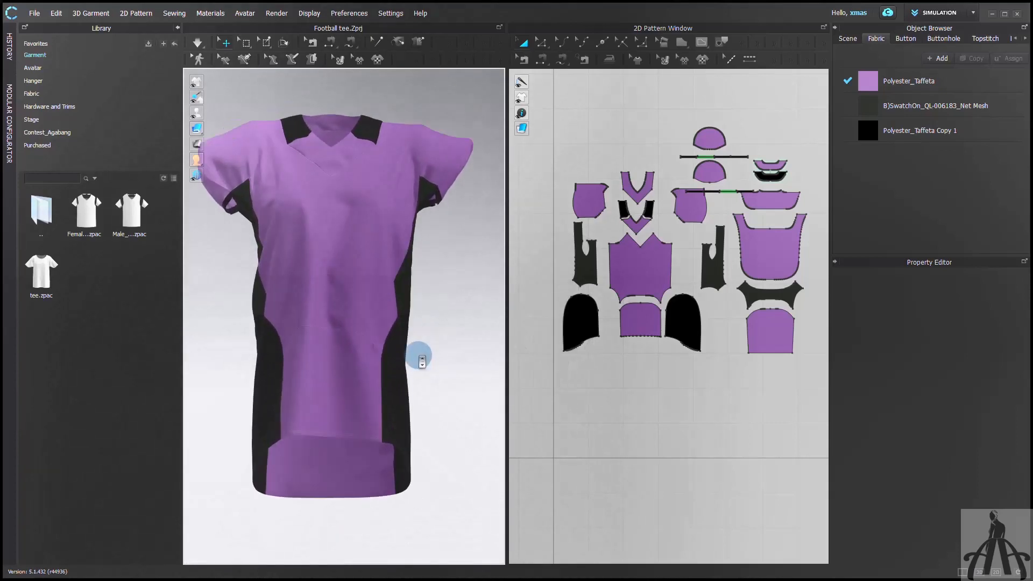
right_drag(415, 343, 386, 346)
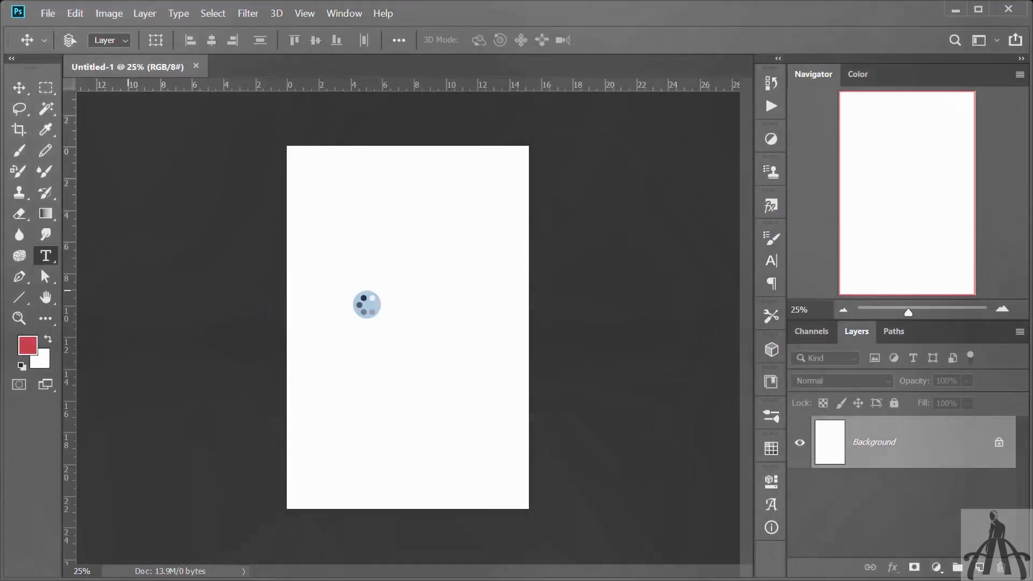
Step: Switch to Photoshop, add a purple 98 in Arial Rounded MT Bold at 300 pt centered on the page, and rasterize its layer
key(t)
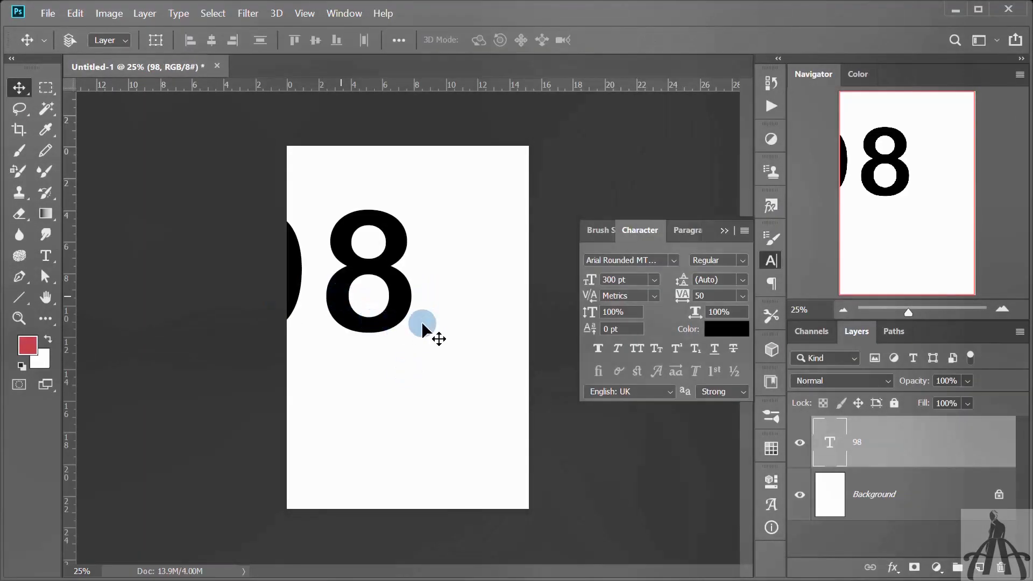
drag(425, 329, 430, 324)
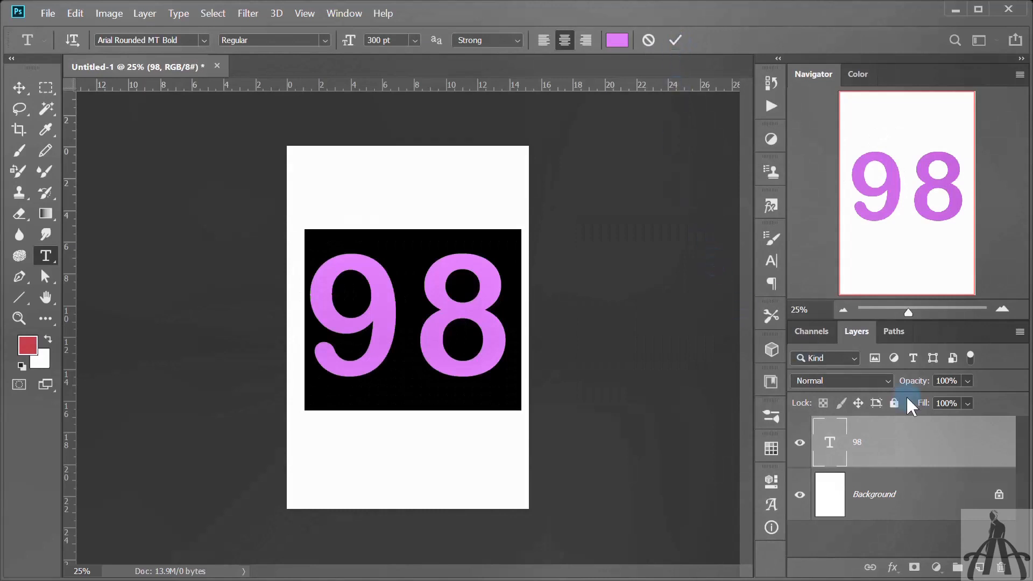
click(893, 466)
right_click(893, 456)
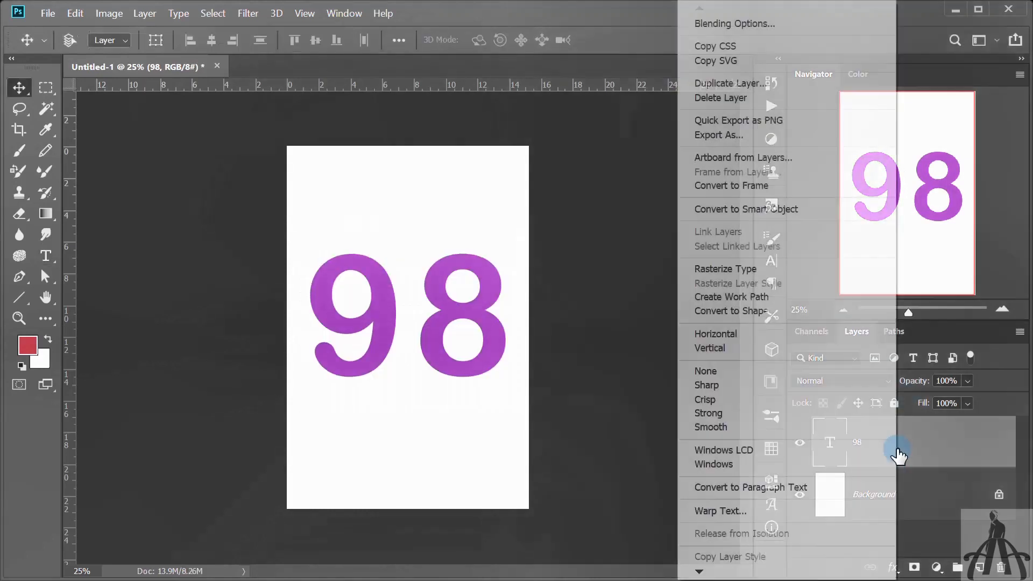
click(794, 271)
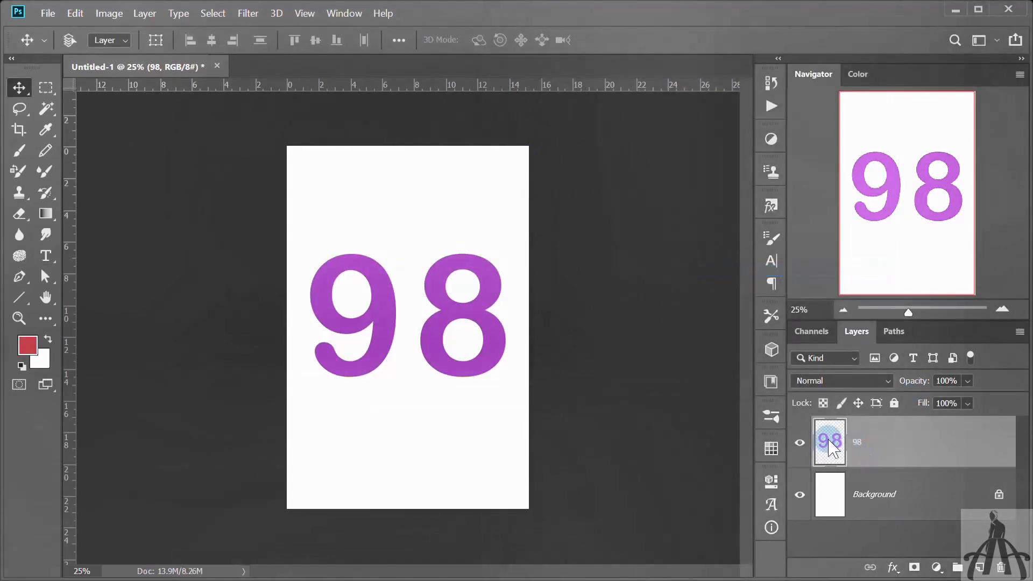
Step: Select the 98 shape, expand the selection by 10 pixels and fill it with white on a new layer beneath the number
ctrl+click(836, 444)
click(213, 13)
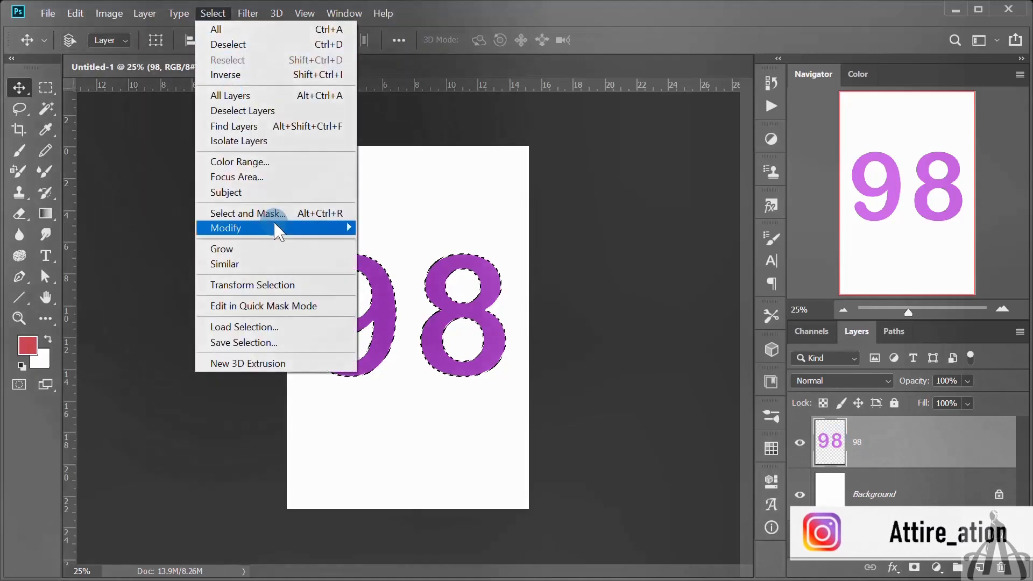
mouse_move(272, 228)
click(423, 257)
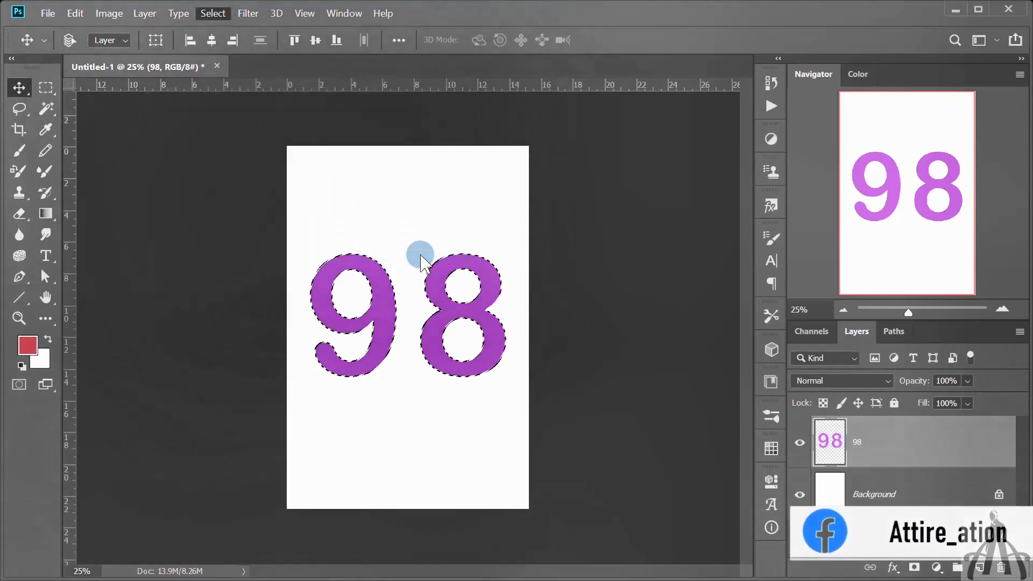
click(715, 161)
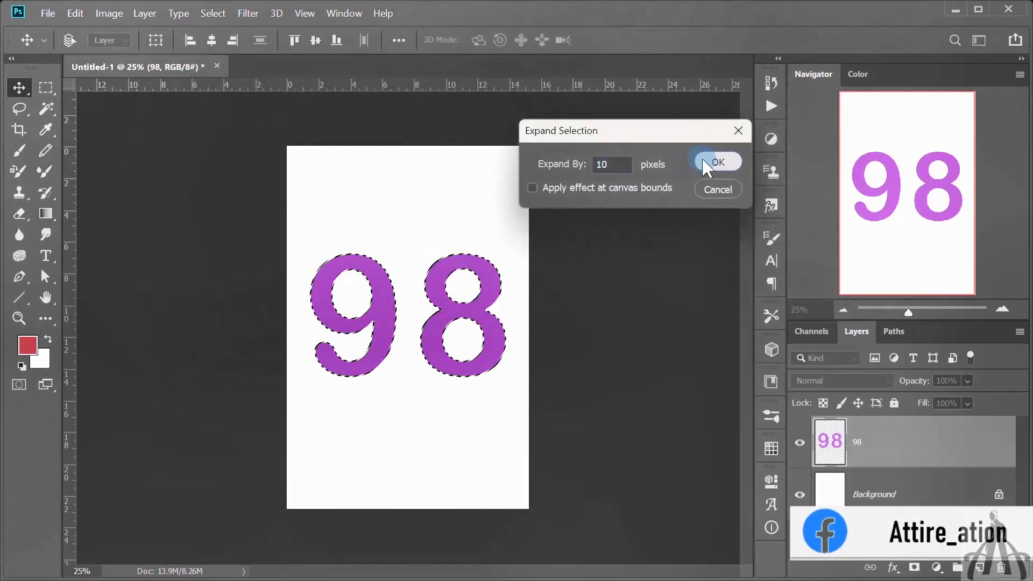
key(ctrl+shift+alt+n)
key(ctrl+BackSpace)
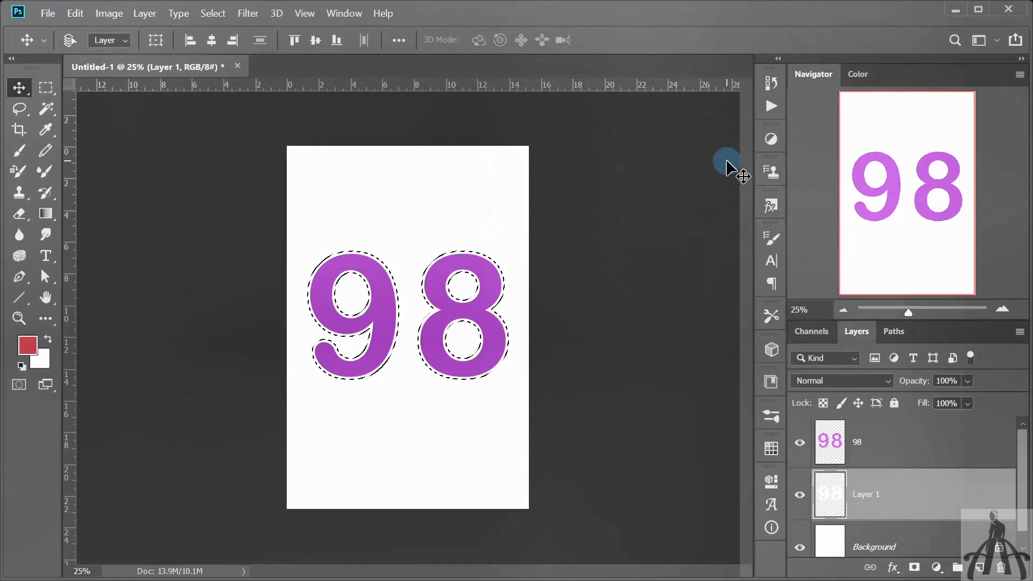
Step: Merge the purple 98 layer with its white outline layer while the background is hidden, and quick-export the result as PNG
click(800, 547)
key(ctrl+d)
shift+click(930, 454)
right_click(928, 452)
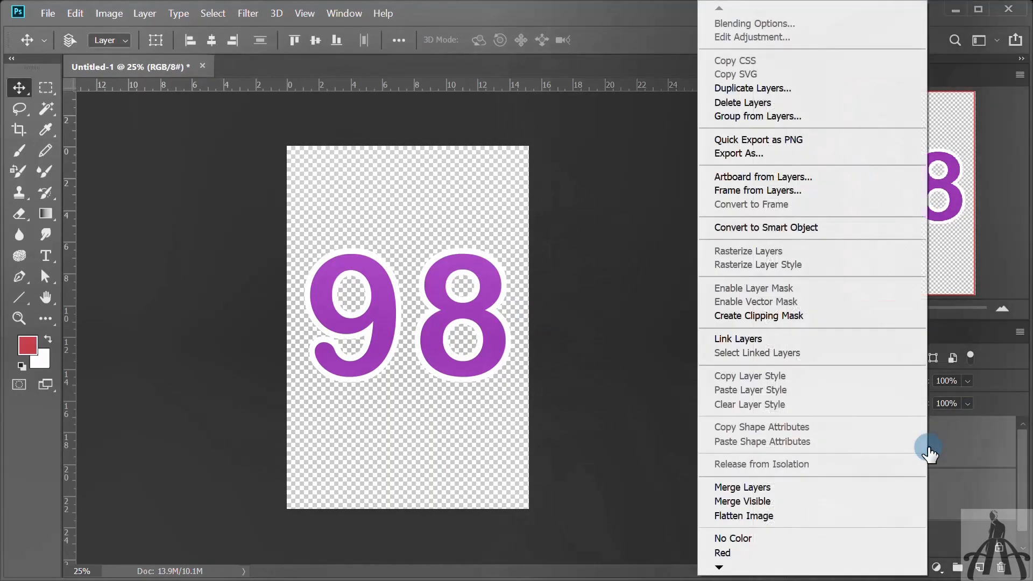
click(770, 487)
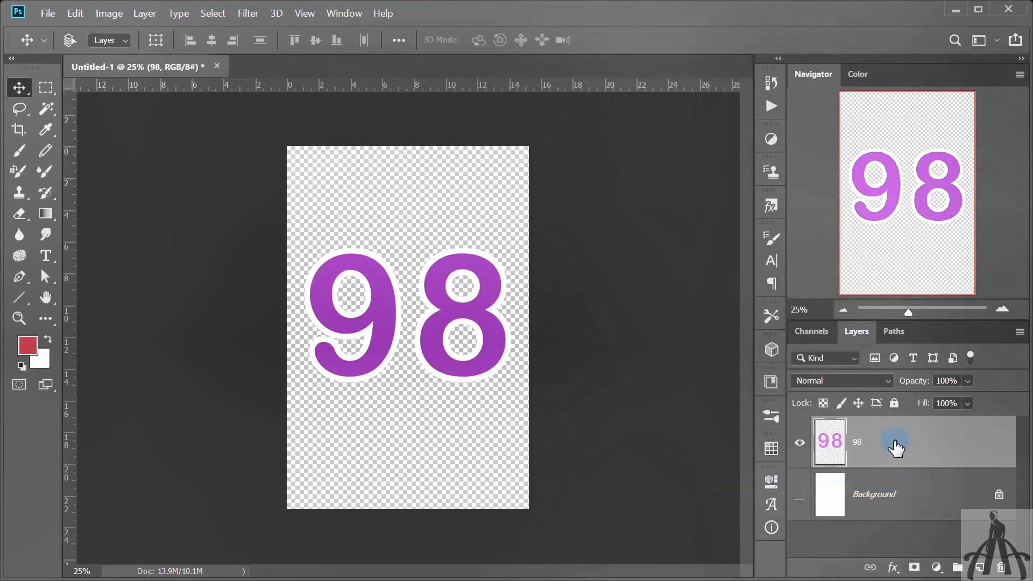
right_click(894, 447)
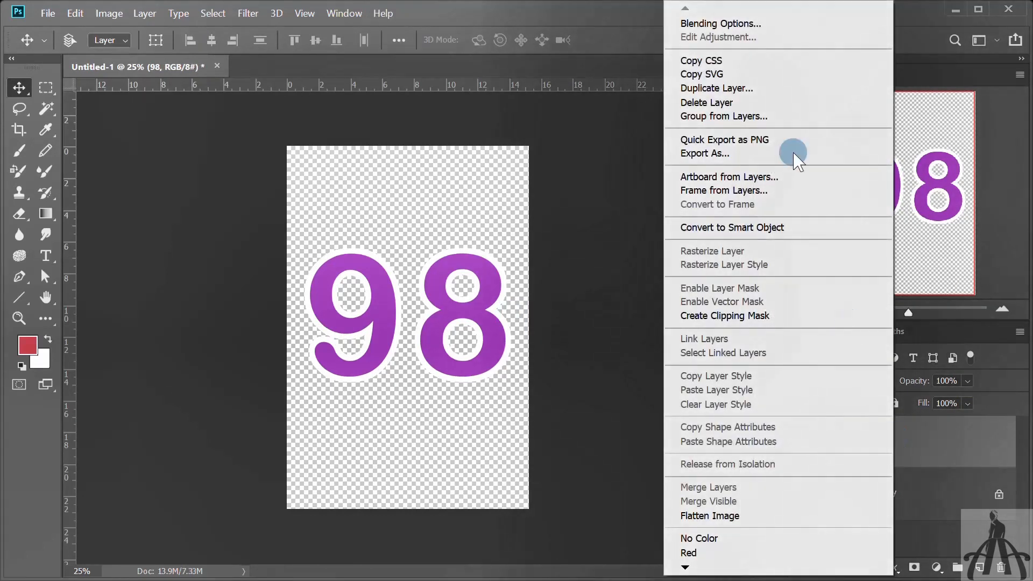
click(760, 140)
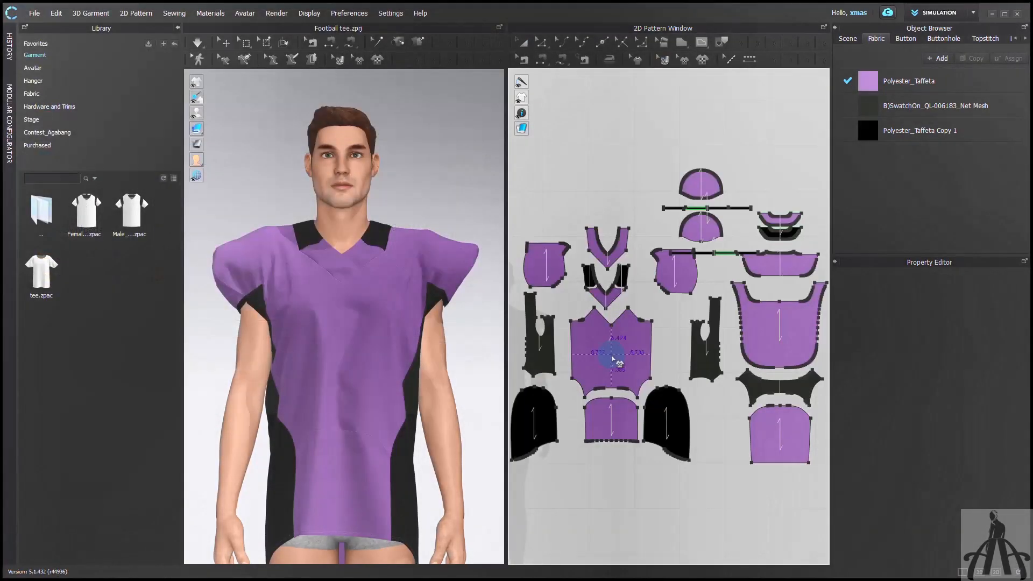
Step: Switch to CLO and place the 98 graphic on the front body pattern with a width of 10 in
click(614, 360)
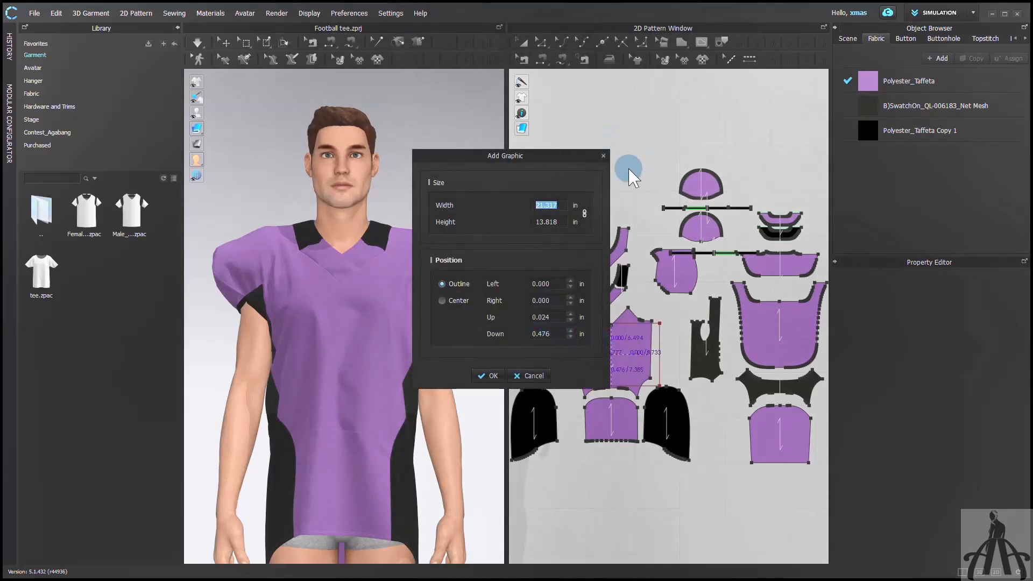
text(15)
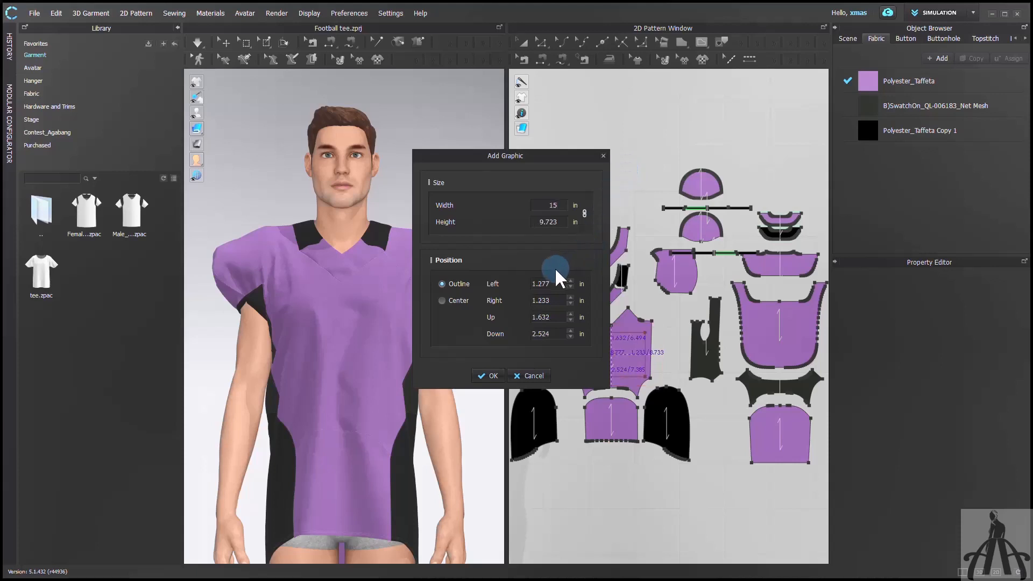
key(BackSpace)
text(0)
click(487, 377)
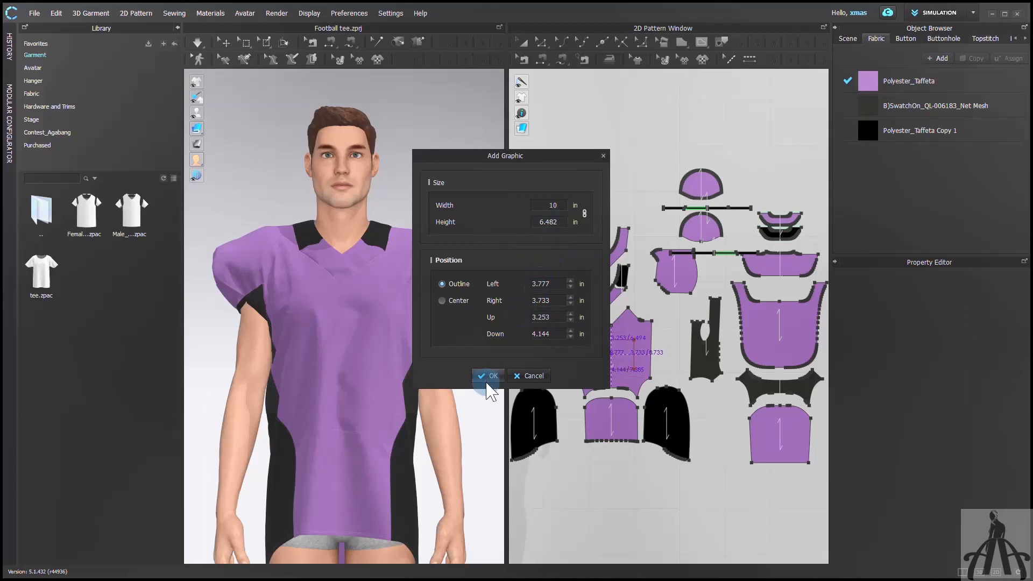
click(491, 377)
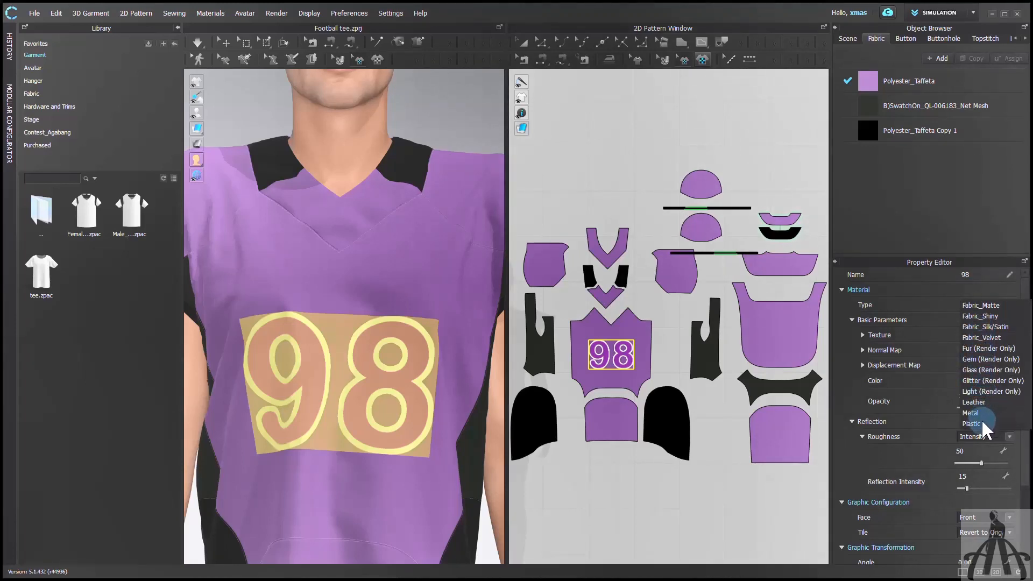
Step: Set the 98 graphic's material to Fabric_Shiny with a roughness of 23 and a reflection intensity of 47
click(990, 317)
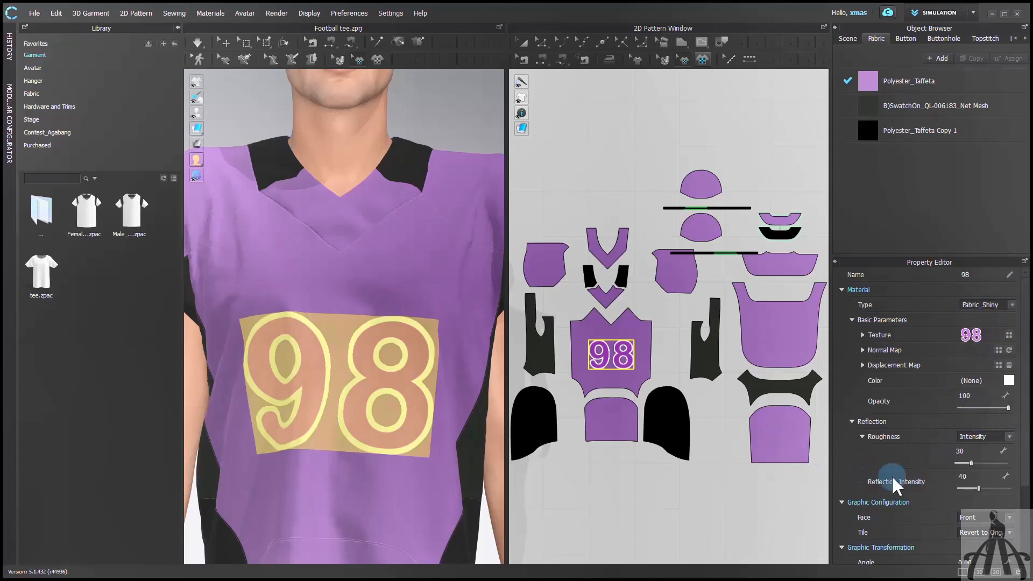
scroll(915, 474, down, 1)
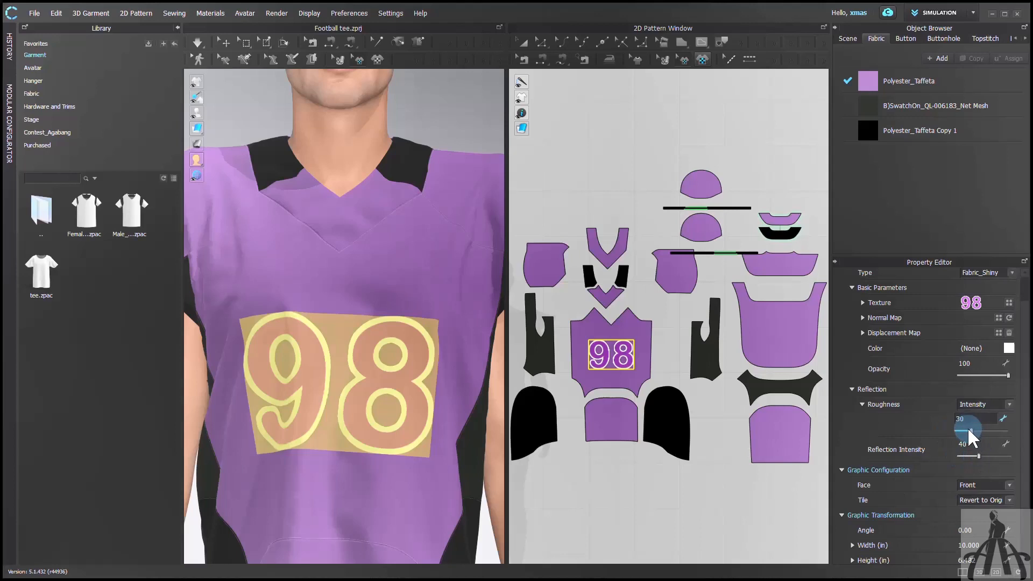
click(979, 456)
click(614, 168)
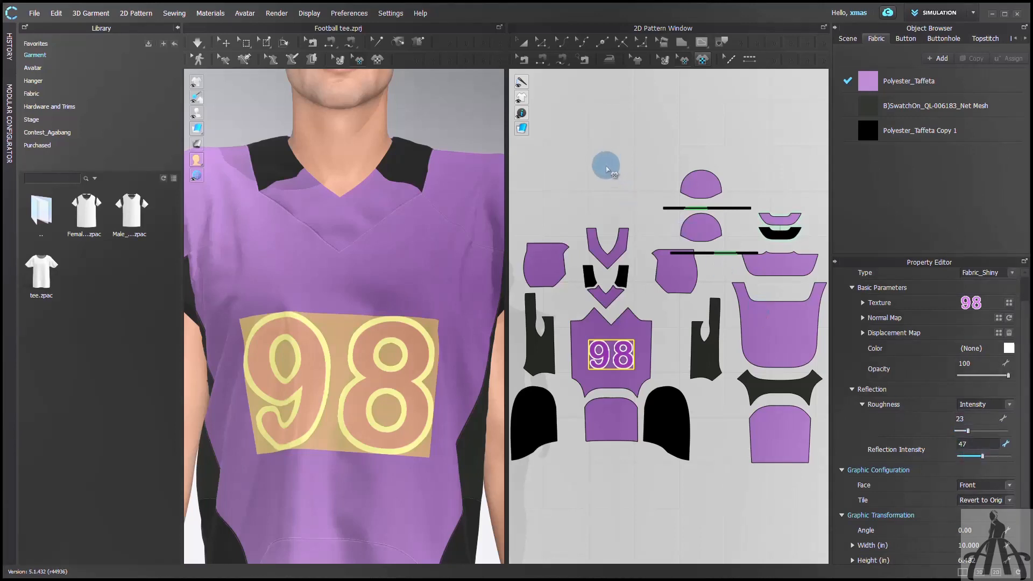
Step: Give the 98 graphic a normal map with an intensity of 42 and inspect its surface on the jersey
click(862, 317)
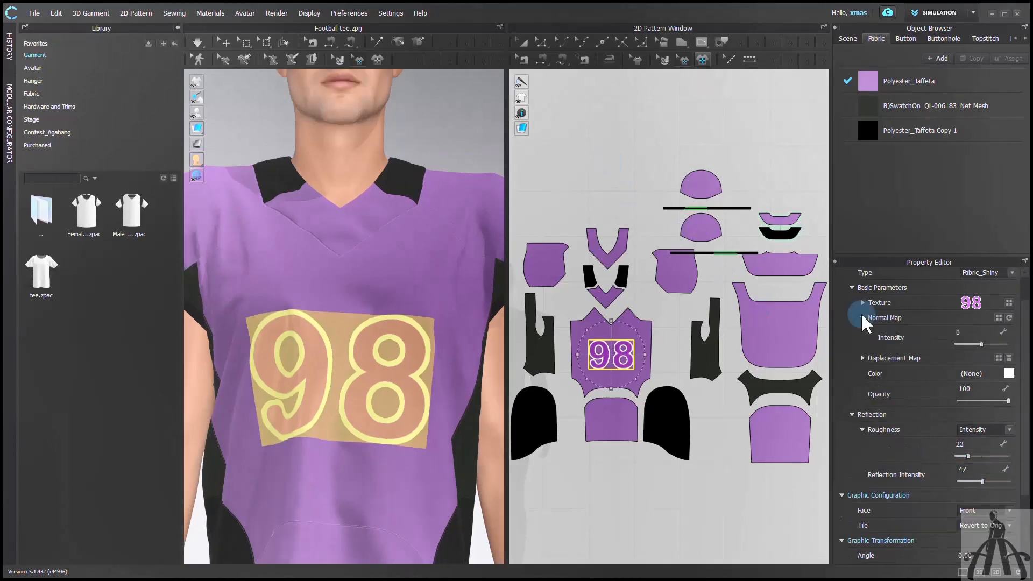
click(984, 343)
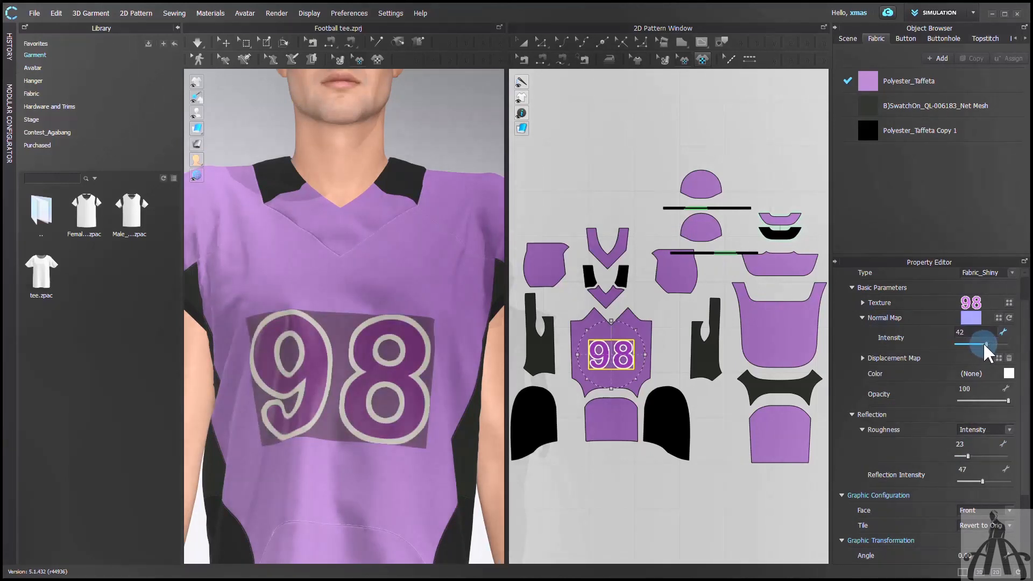
right_drag(371, 409, 444, 417)
click(541, 502)
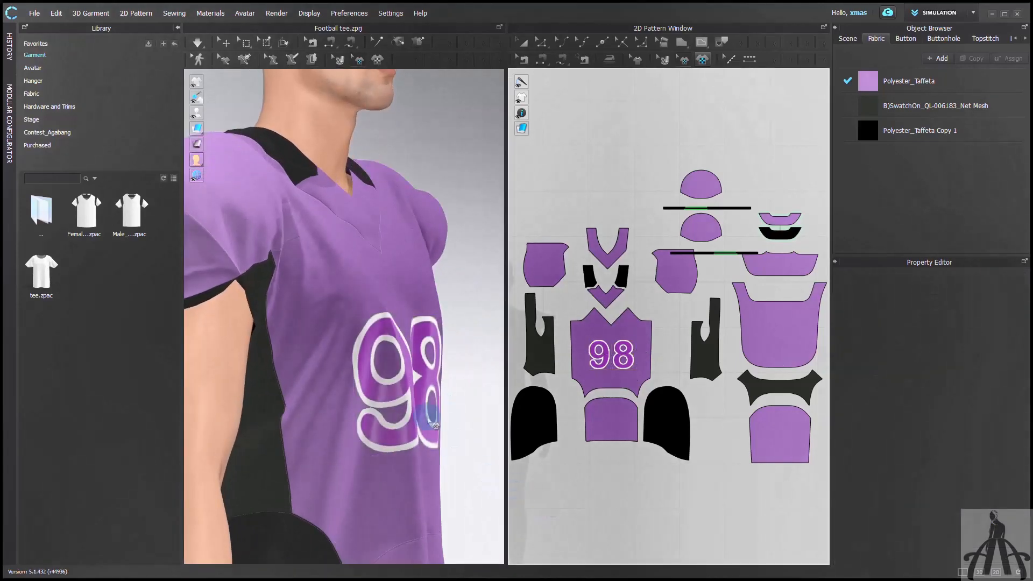
scroll(434, 425, up, 5)
right_drag(431, 423, 356, 406)
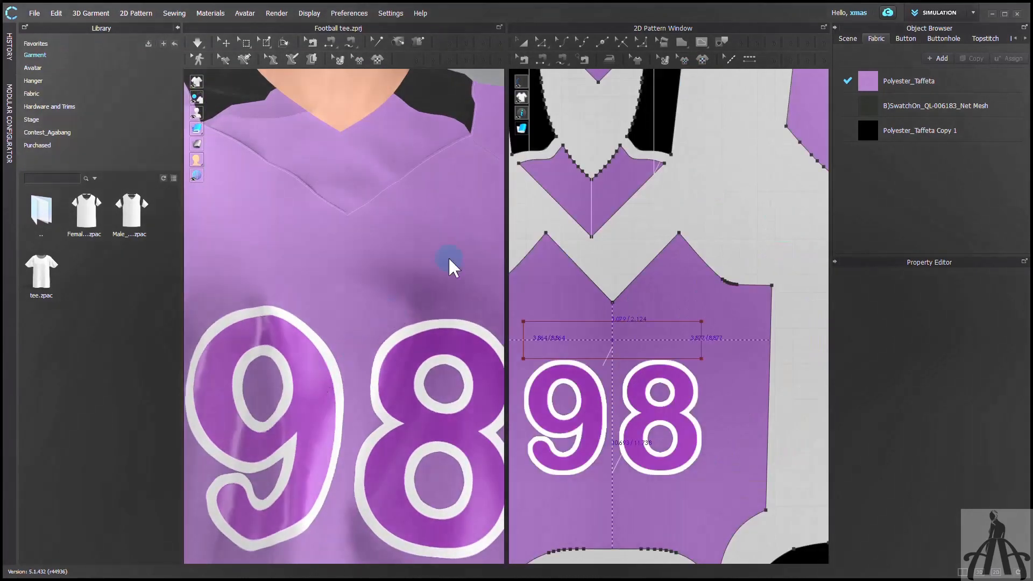
Step: Add the PLAYER graphic above the front number and the outlined name graphic on the upper back yoke
click(667, 57)
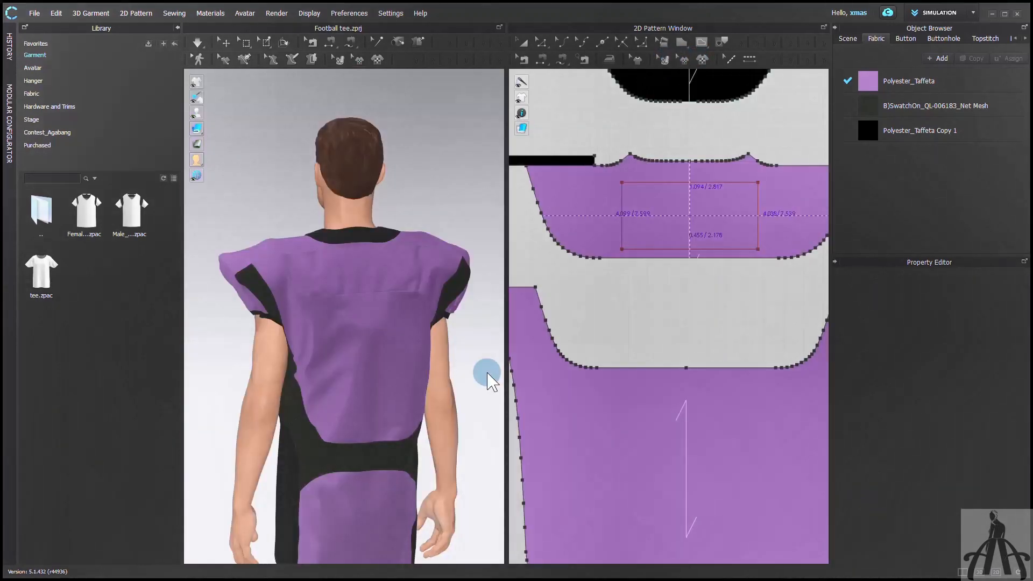
click(669, 235)
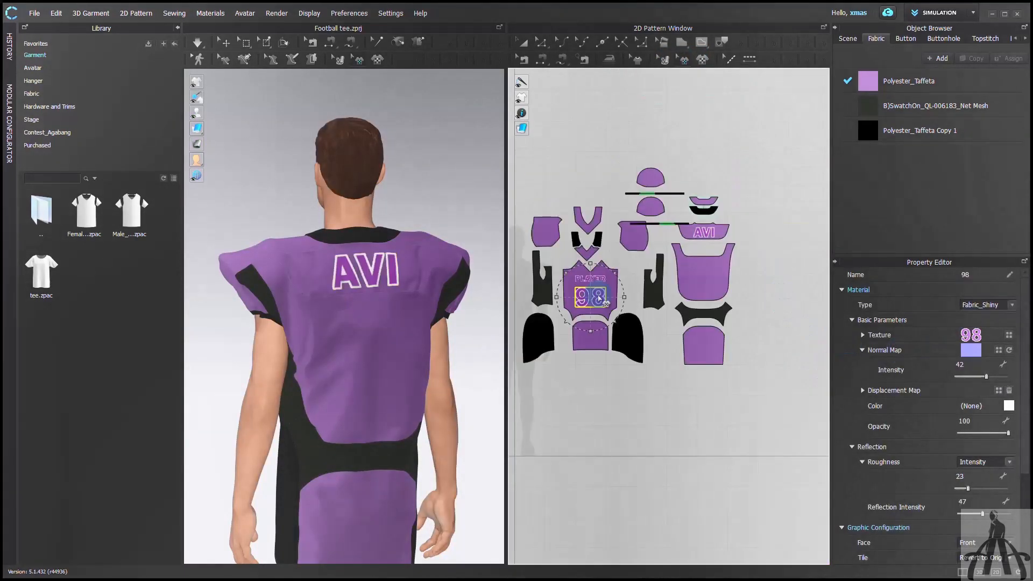
Step: Place a copy of the 98 graphic on the back body pattern and enlarge it, centered below the name
click(706, 277)
scroll(706, 275, up, 8)
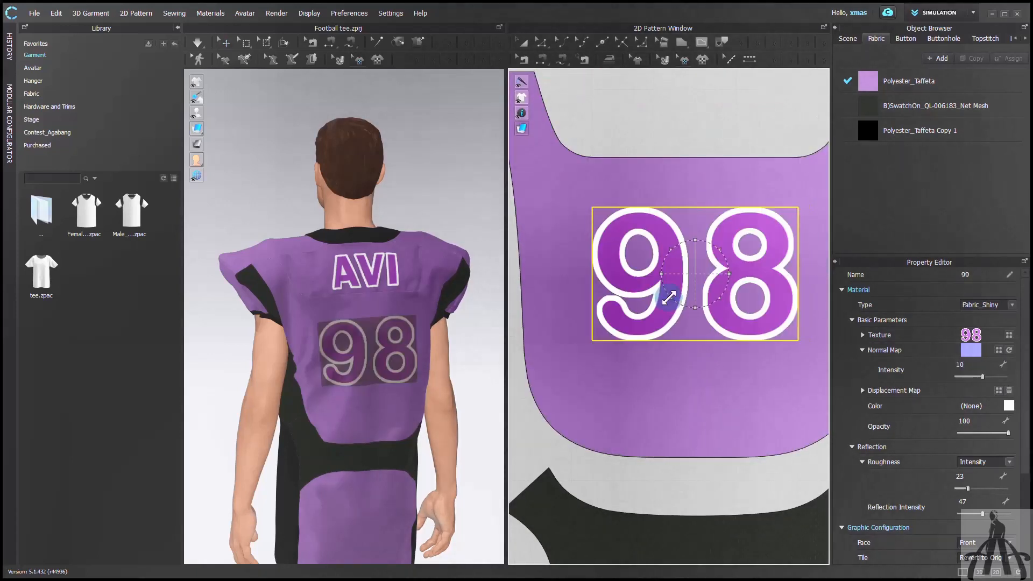
drag(660, 308, 661, 307)
drag(655, 245, 653, 243)
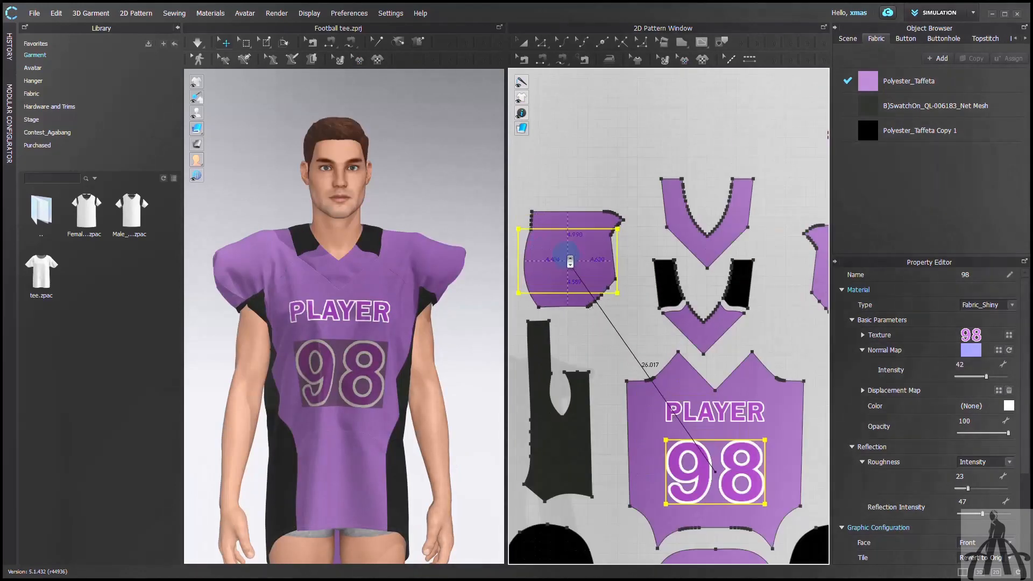
Step: Copy the 98 graphic onto both sleeve patterns, scaled down and rotated along the sleeve's outer edge, and check the placement on the avatar
drag(570, 261, 616, 276)
drag(592, 231, 543, 255)
scroll(335, 289, down, 2)
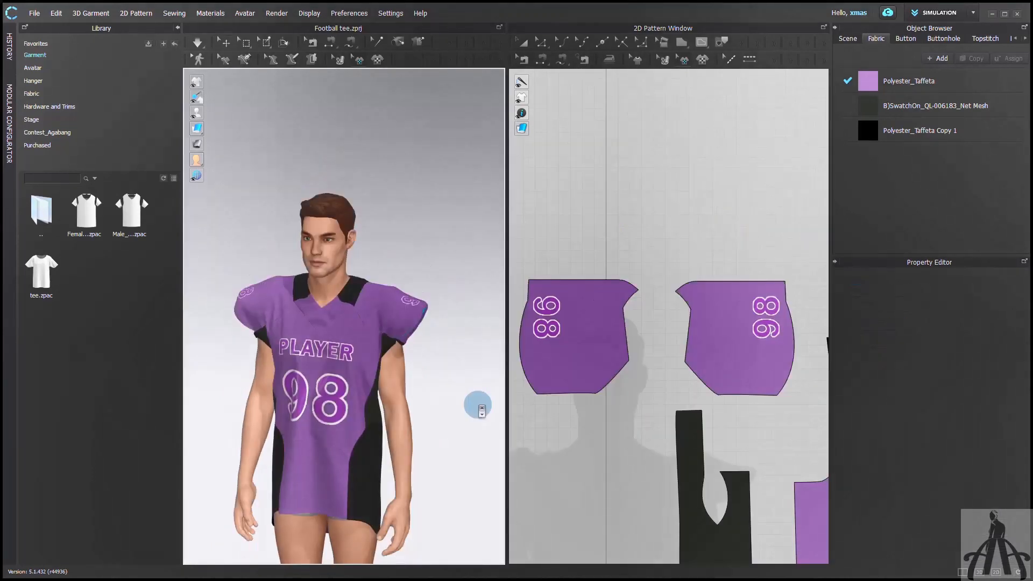
key(2)
scroll(473, 383, up, 2)
right_drag(457, 401, 219, 407)
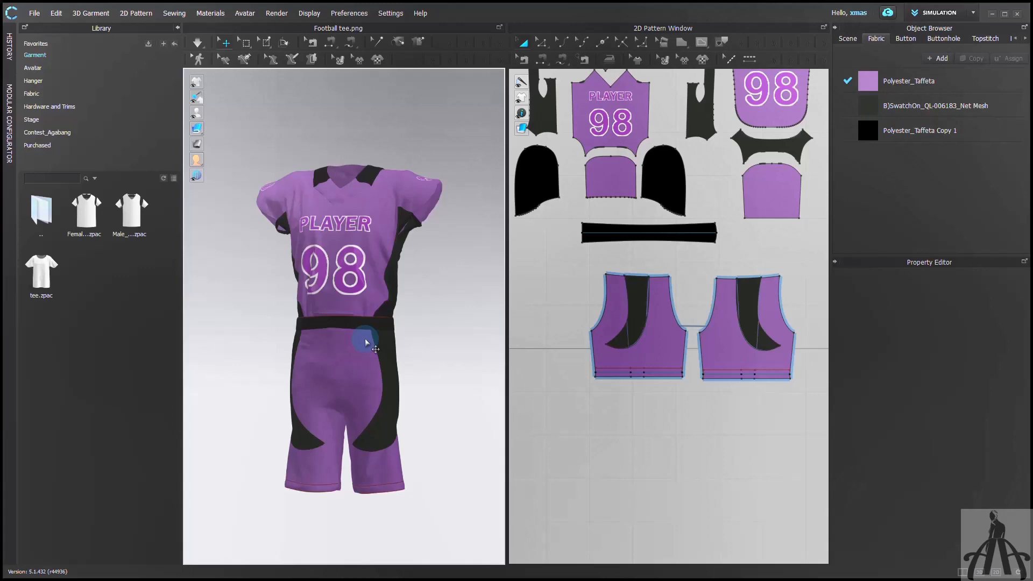